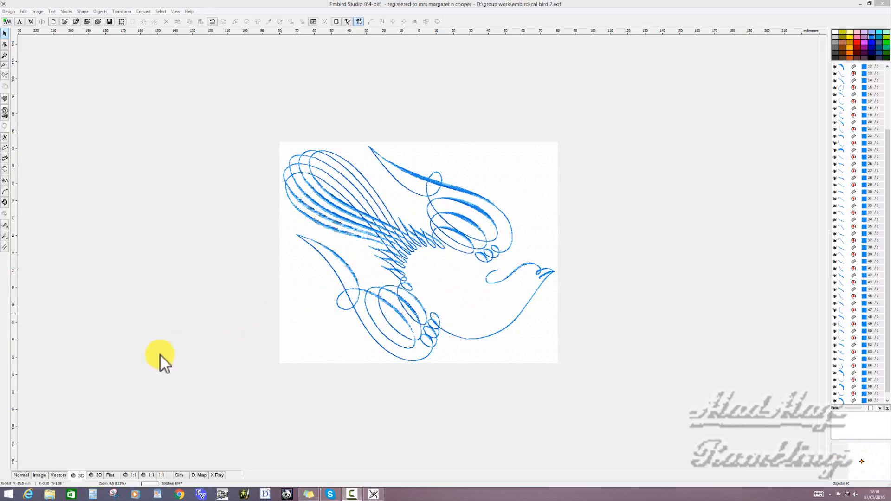
- Trace the small thin loop beneath the upper wing's curls as an outline object in the normal view
click(24, 476)
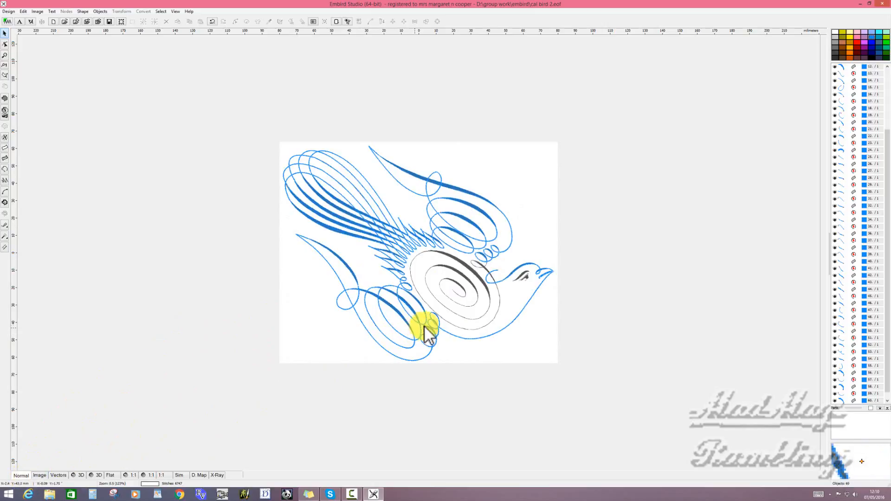
scroll(466, 351, up, 1)
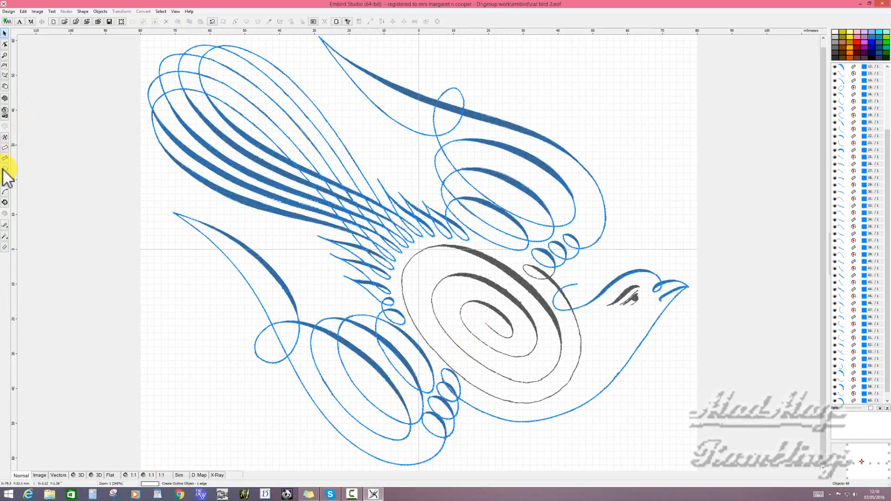
click(559, 271)
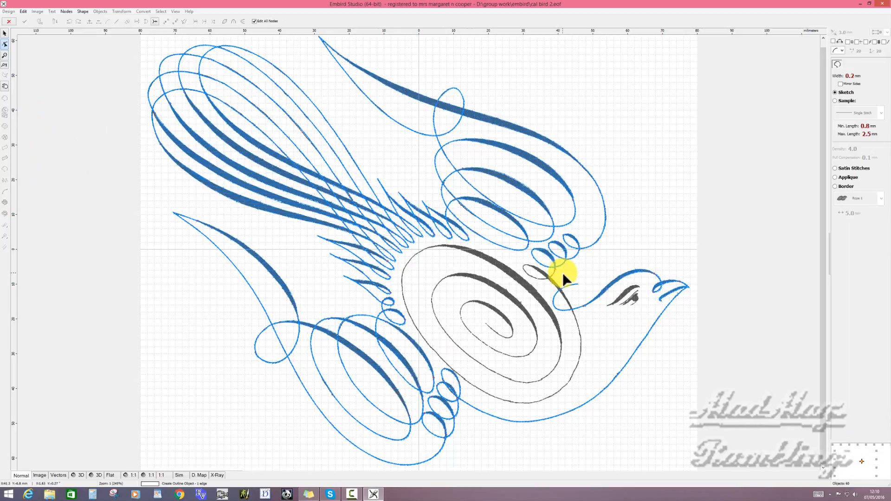
click(562, 272)
scroll(543, 274, up, 1)
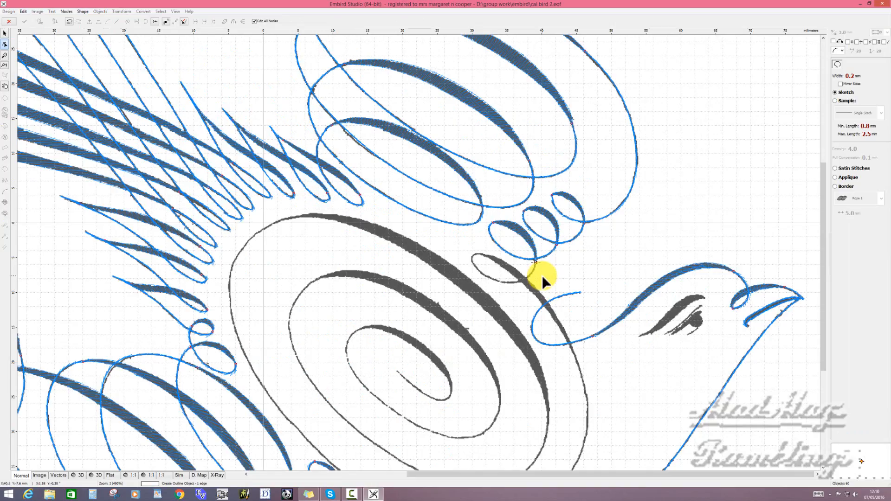
click(496, 280)
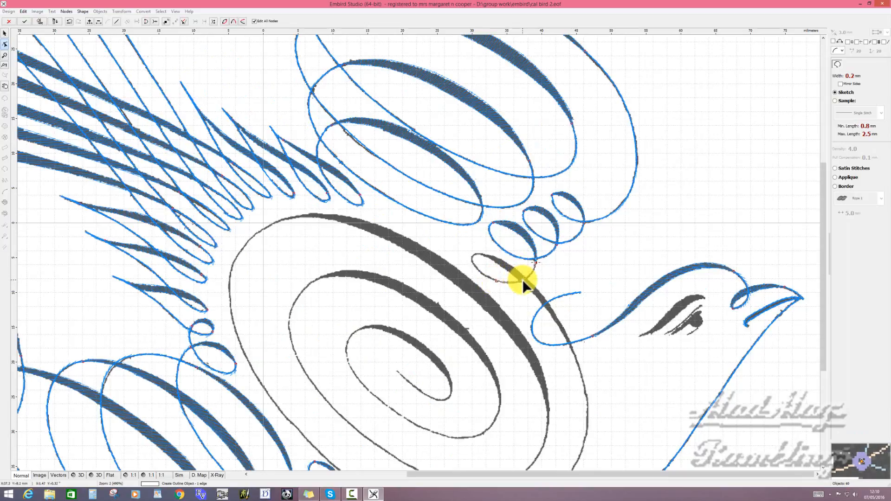
click(480, 254)
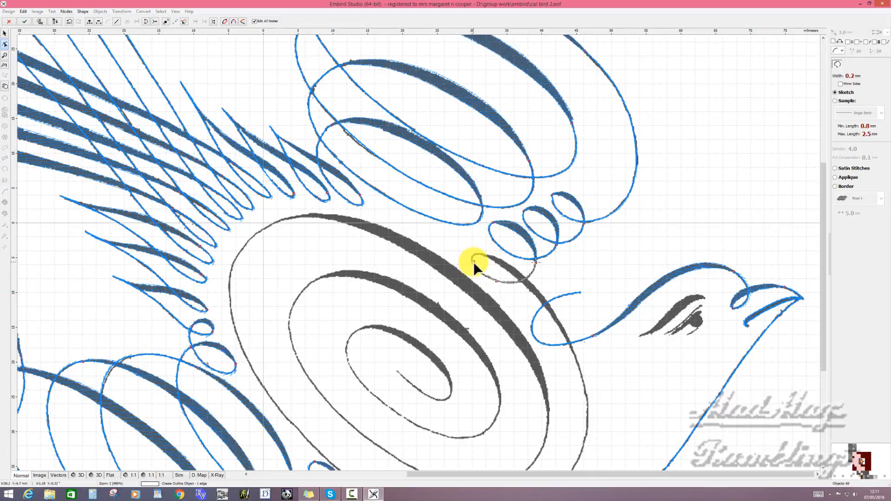
click(473, 262)
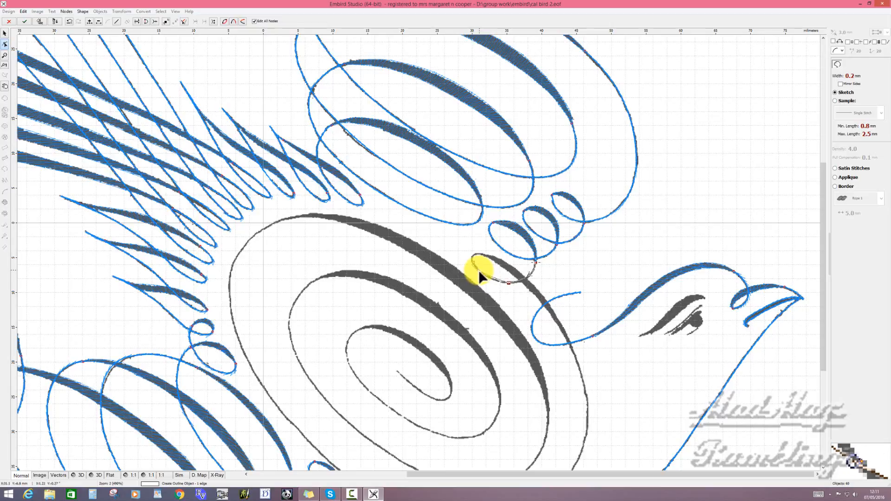
- Bend the traced loop to follow the artwork and generate its stitches
drag(478, 270, 488, 277)
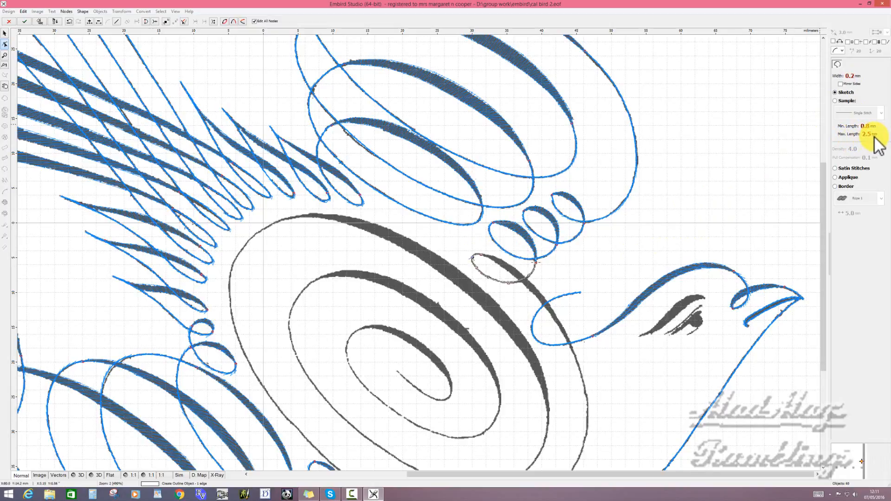
right_click(508, 271)
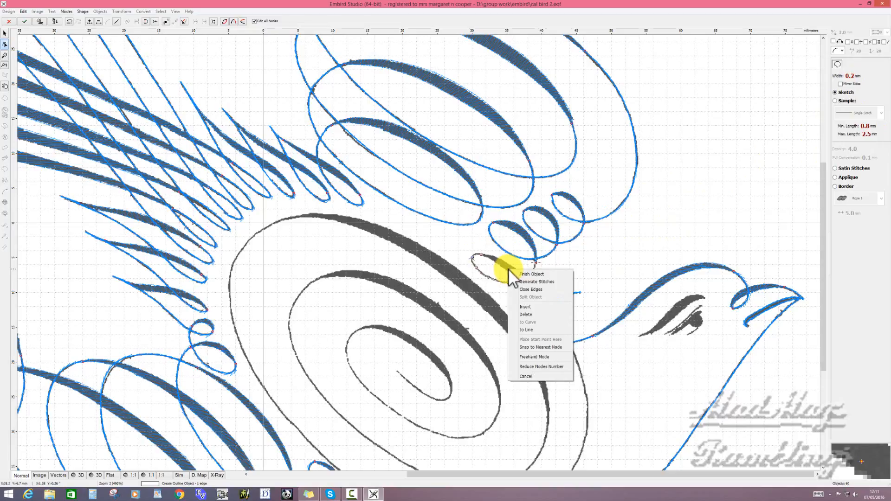
click(550, 282)
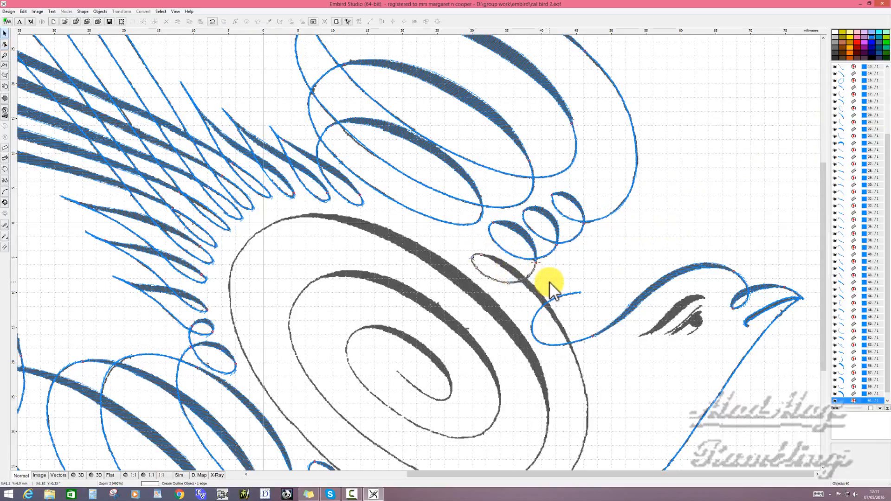
- Start a column object at the loop's upper end and place paired edge nodes down the thick tapering stroke
click(7, 148)
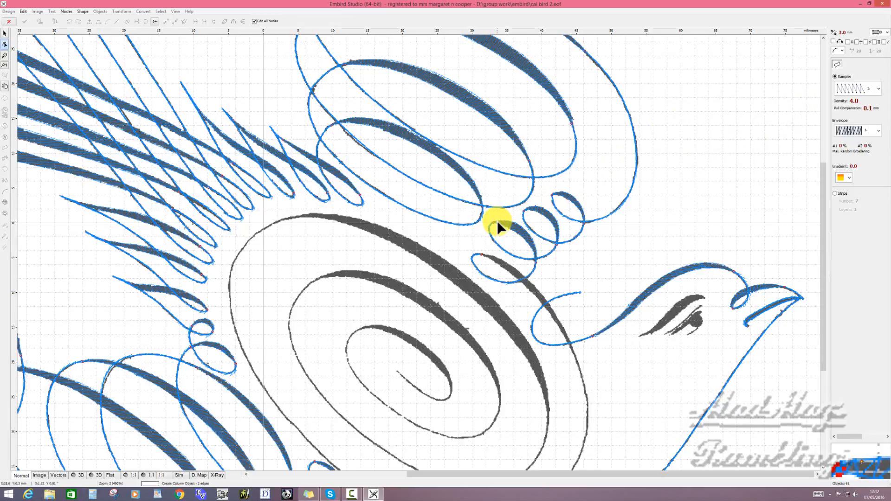
key(space)
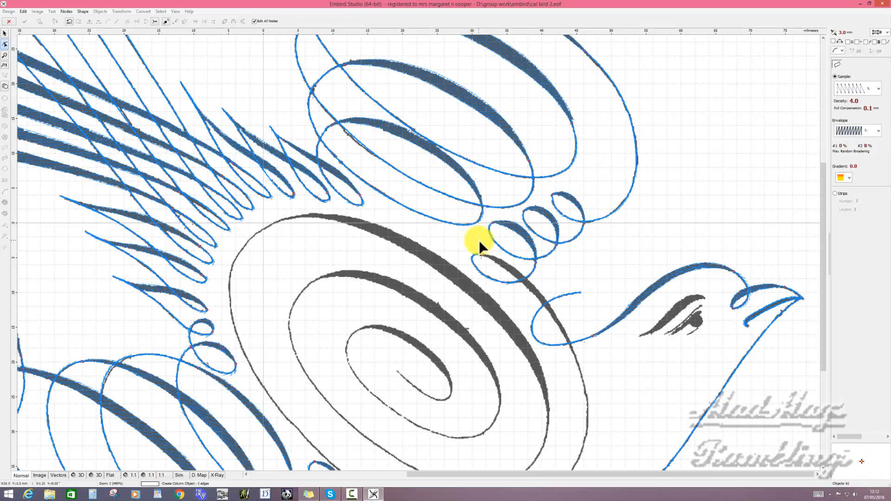
scroll(483, 251, up, 2)
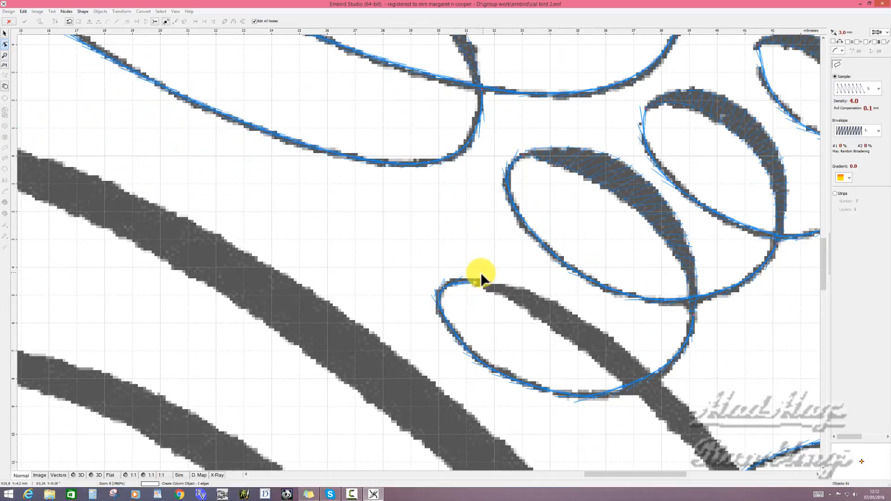
click(479, 274)
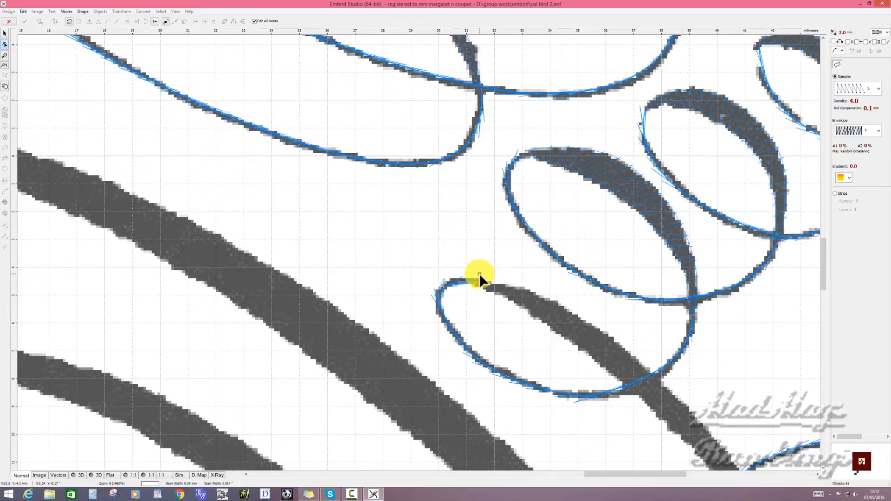
click(525, 311)
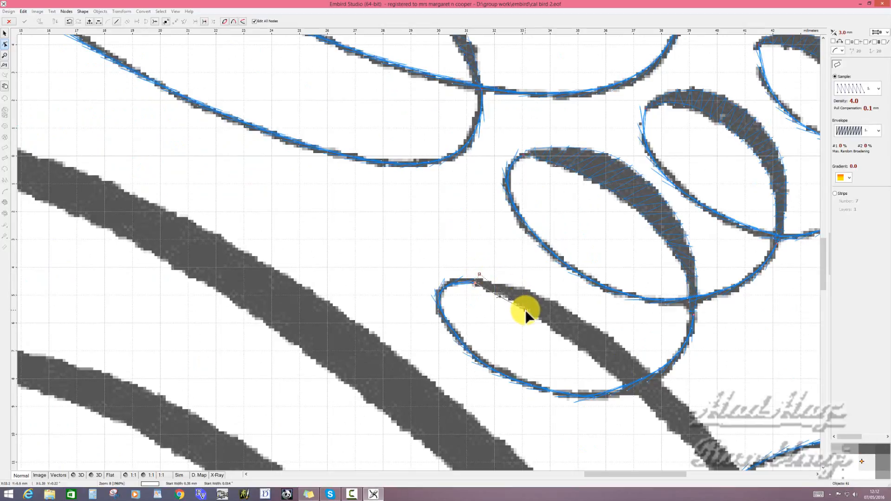
click(561, 305)
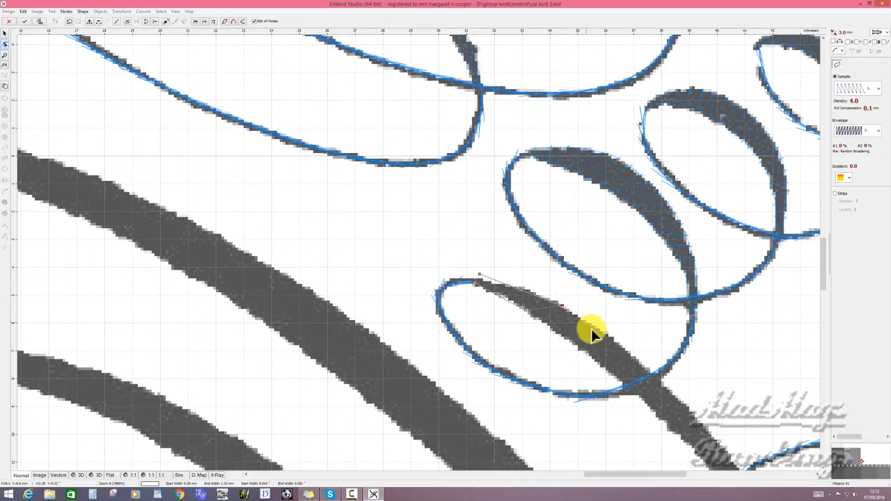
click(595, 360)
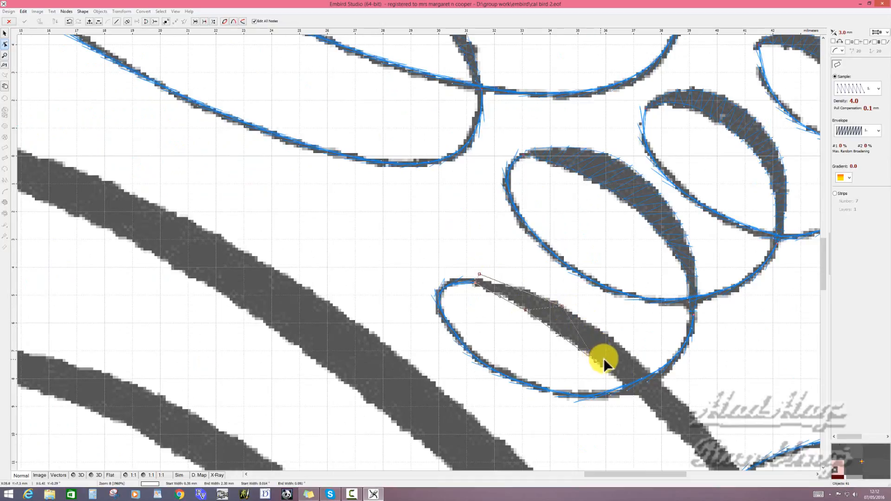
click(633, 356)
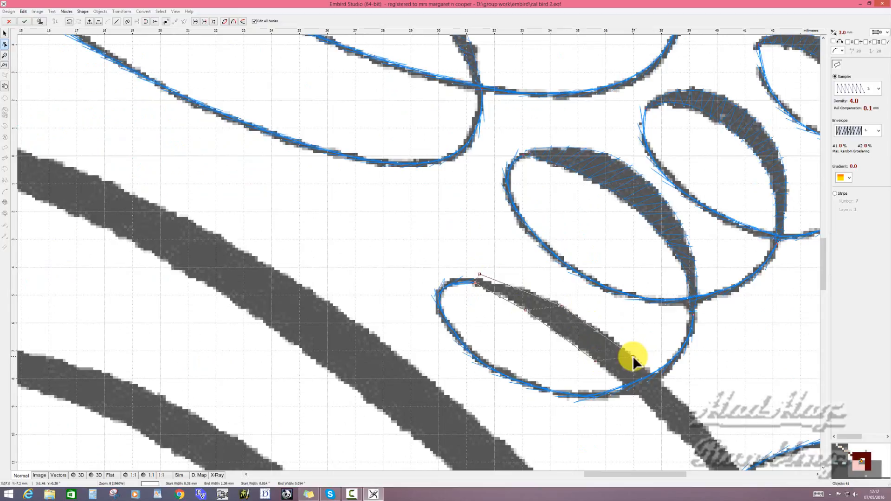
click(675, 434)
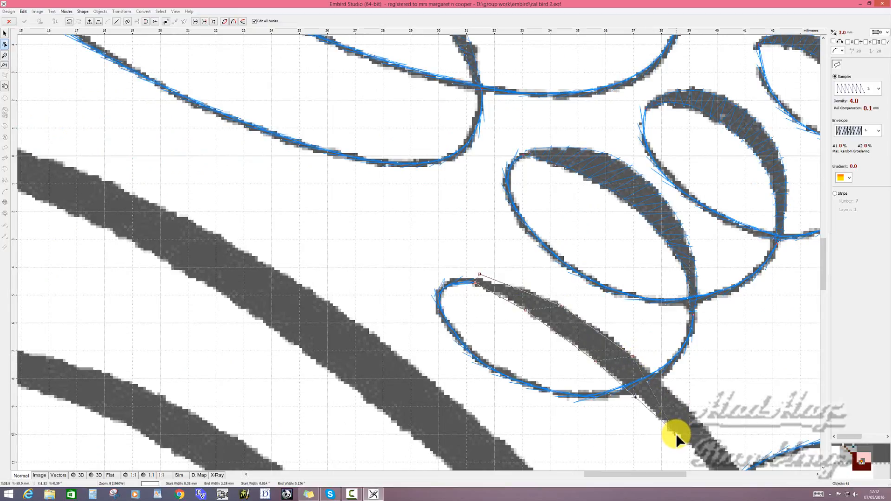
click(712, 437)
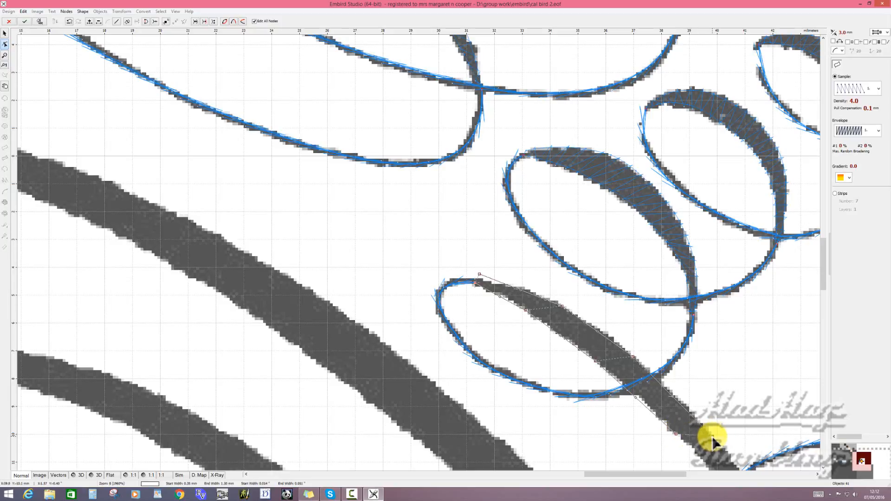
- Narrow the column's start at the loop's end and curve its edges to match the tapering stroke
click(480, 274)
drag(478, 275, 478, 280)
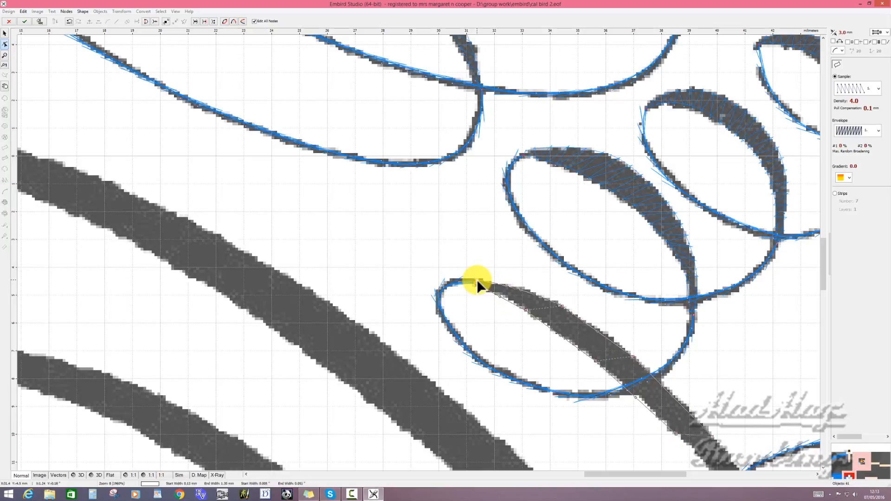
drag(477, 280, 476, 279)
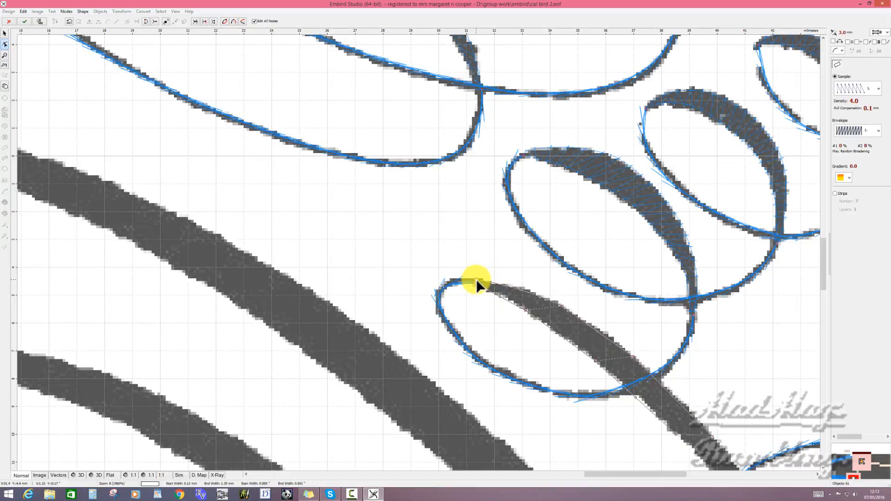
click(500, 297)
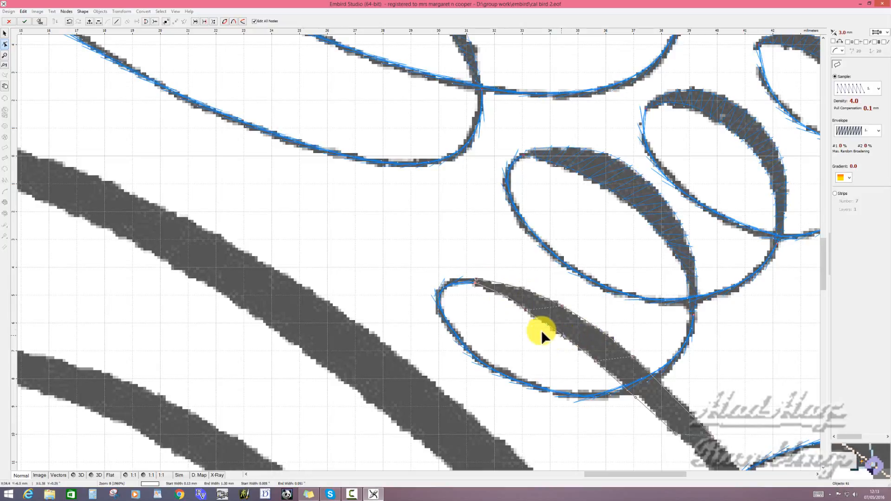
click(524, 310)
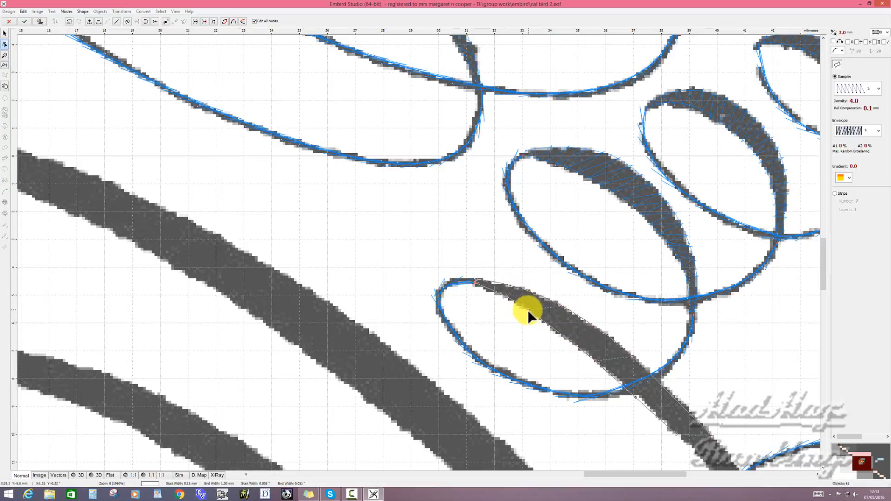
click(673, 399)
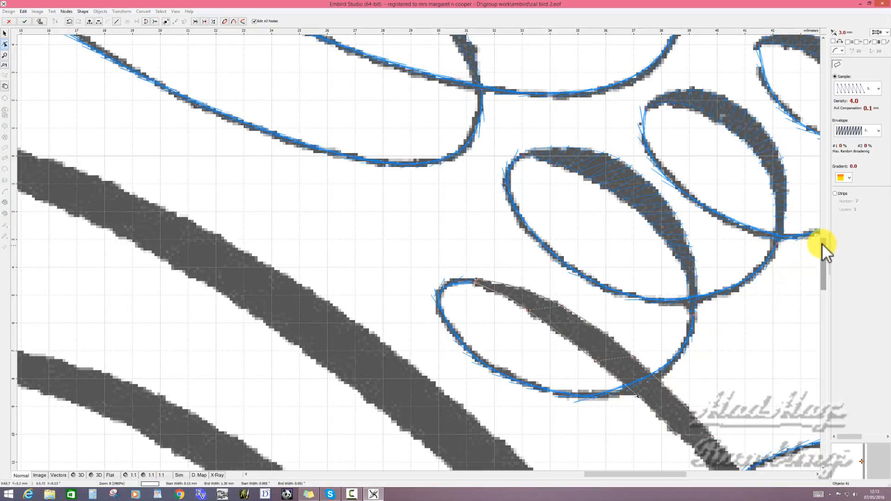
- Extend the column to where the head's curl crosses the stroke and curve the new edges to the artwork
drag(823, 243, 827, 271)
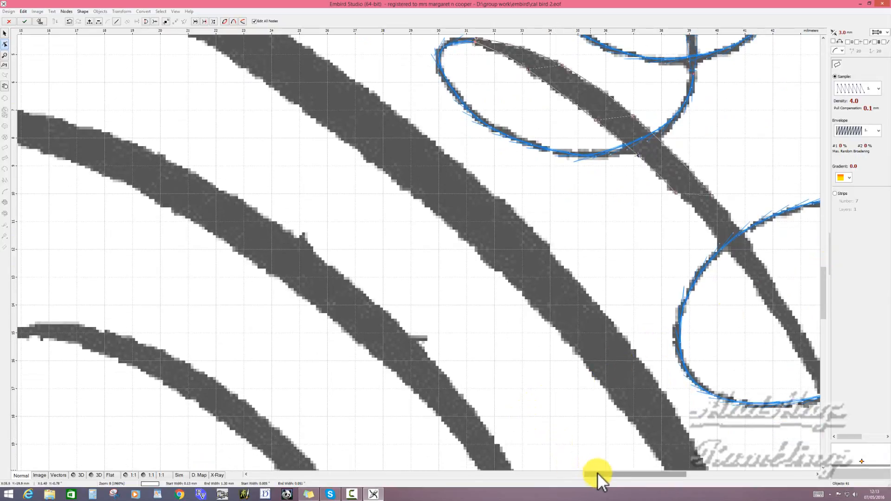
drag(597, 472, 624, 468)
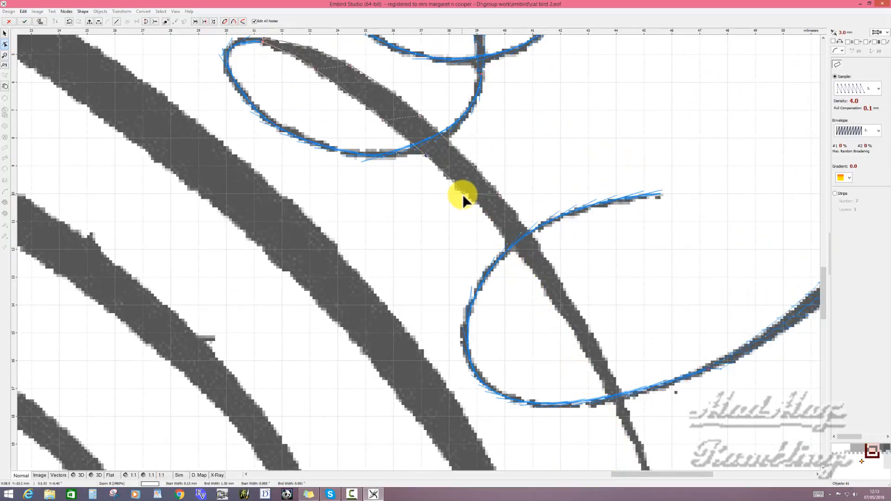
click(497, 196)
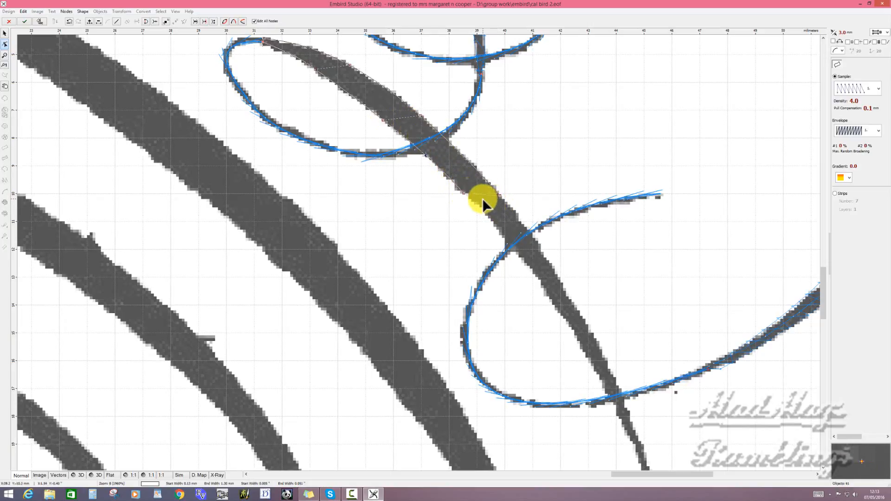
click(550, 263)
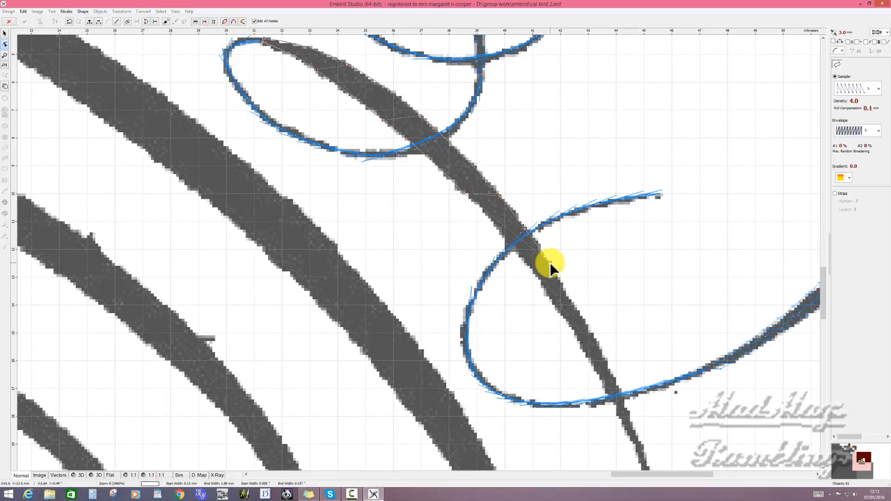
click(508, 246)
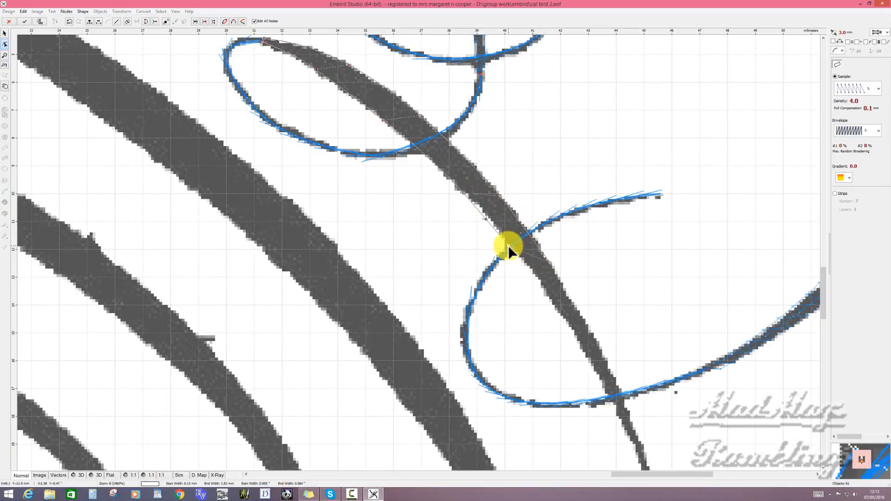
click(546, 261)
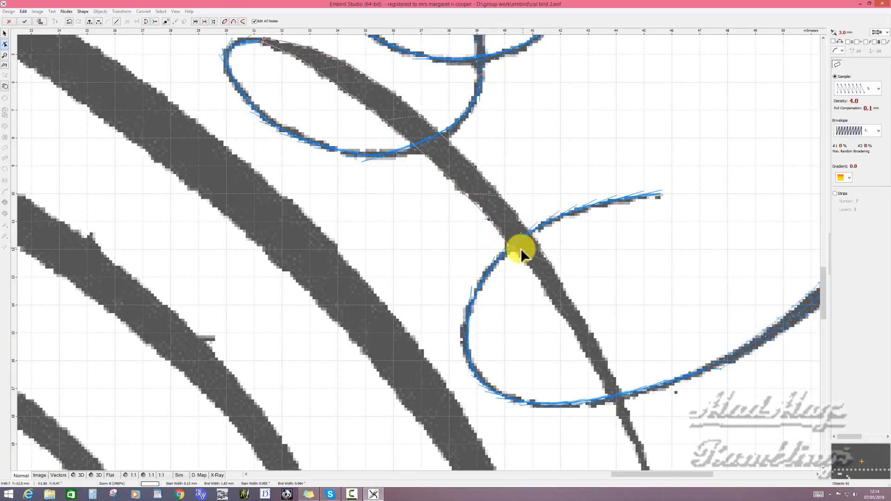
- Add another column segment down the stroke inside the head's curl and curve both edges to fit it
click(596, 339)
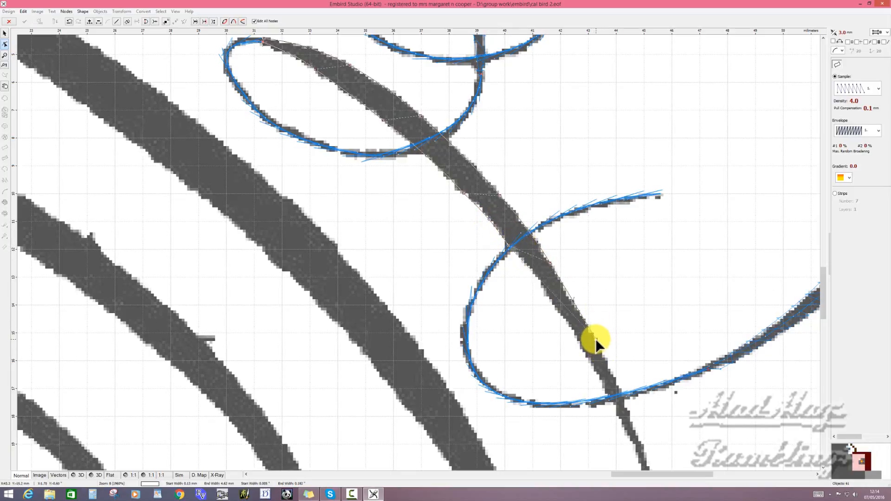
click(561, 311)
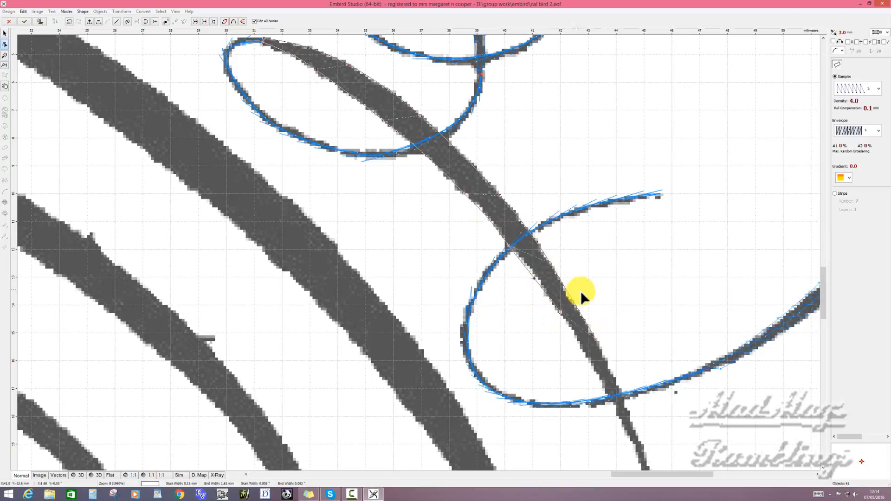
click(573, 300)
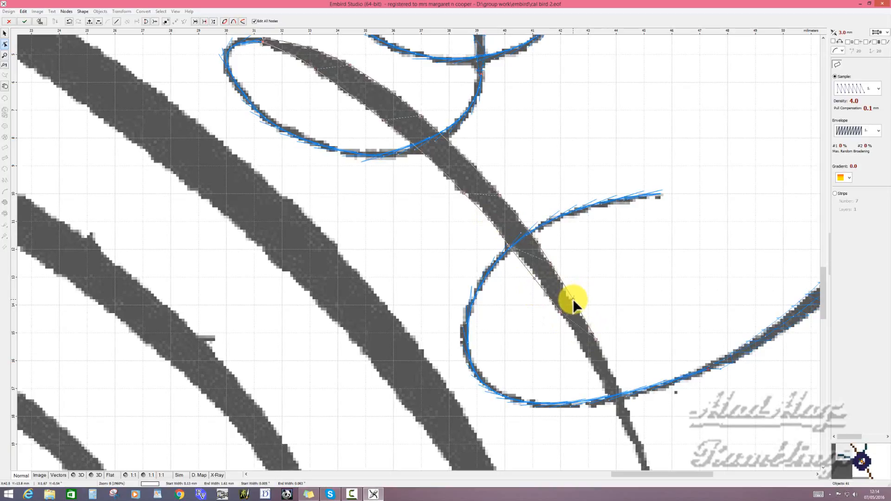
click(538, 279)
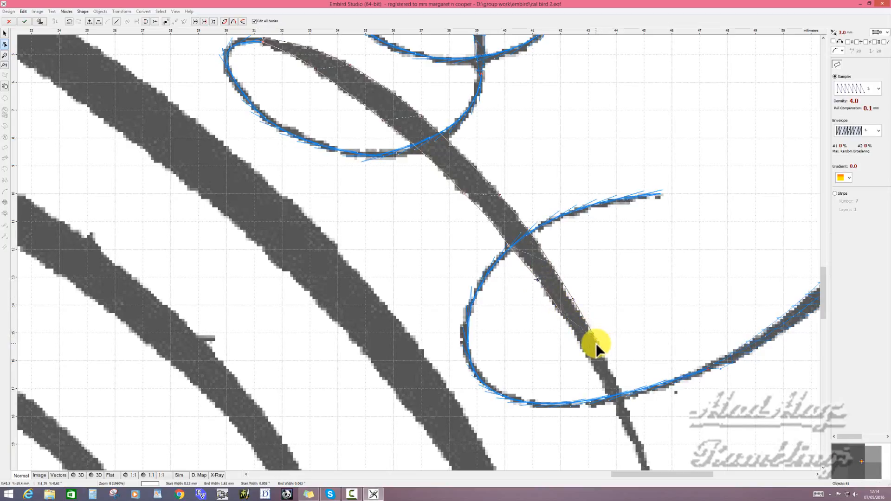
- Extend the column past the head curl's lower crossing to a narrow tip, fit its edges to the stroke and generate its stitches
click(616, 382)
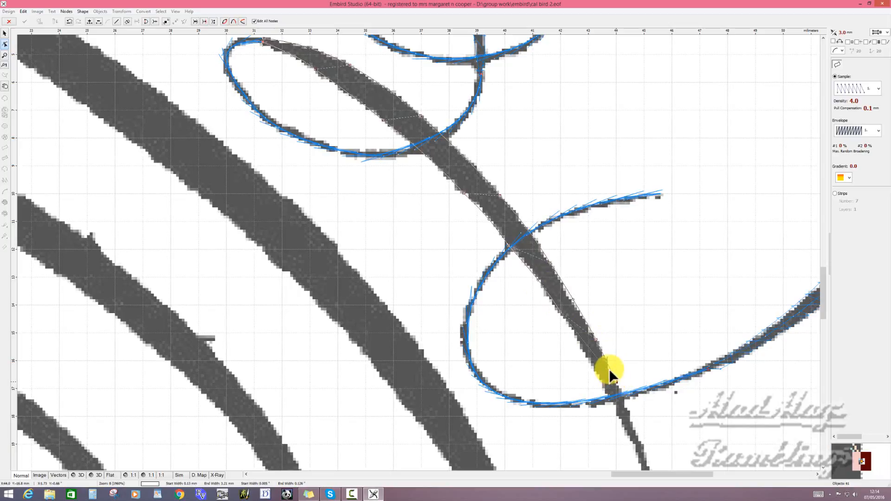
click(590, 361)
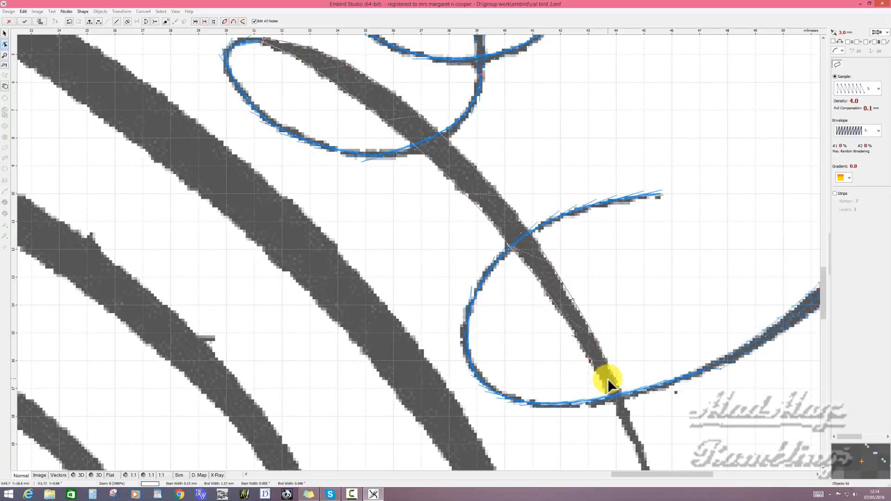
click(633, 427)
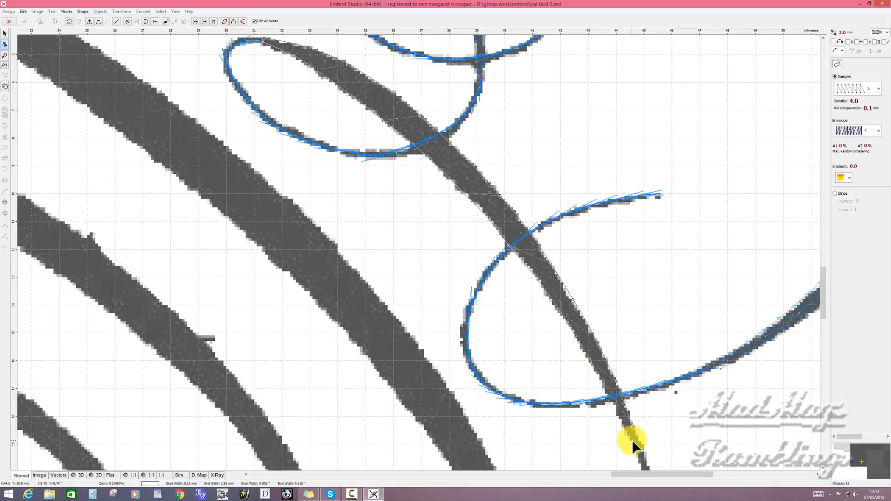
click(632, 440)
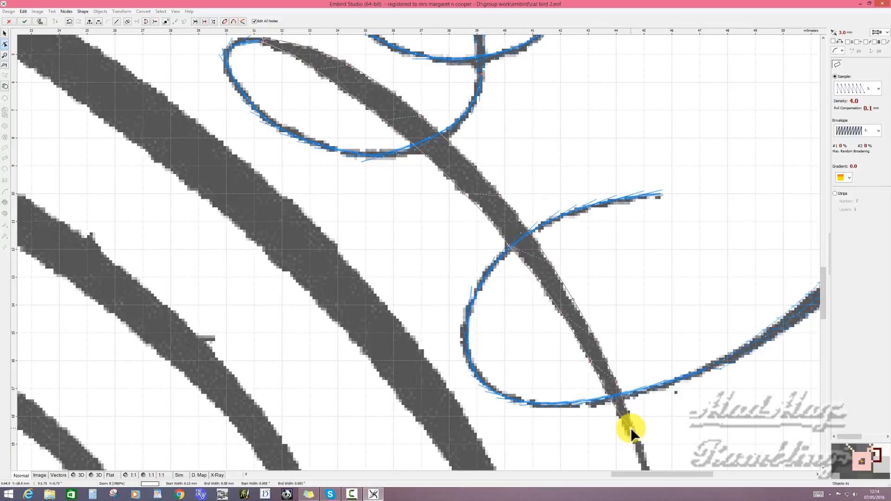
click(610, 401)
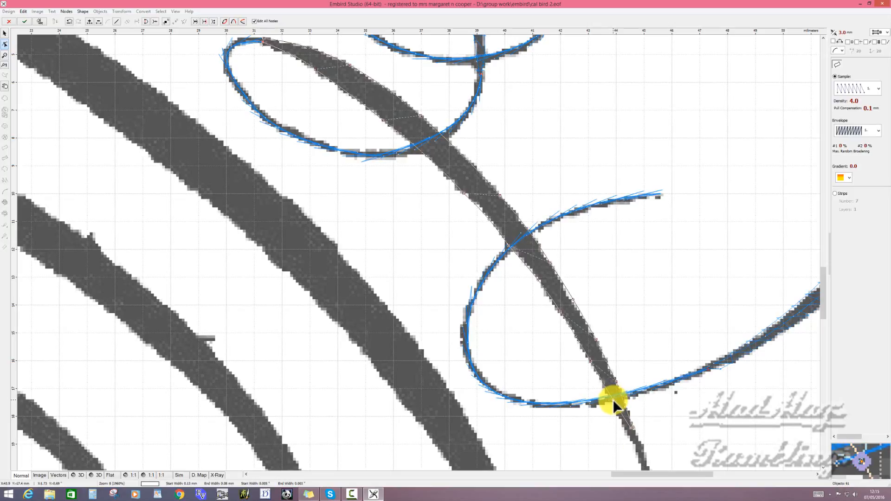
right_click(614, 399)
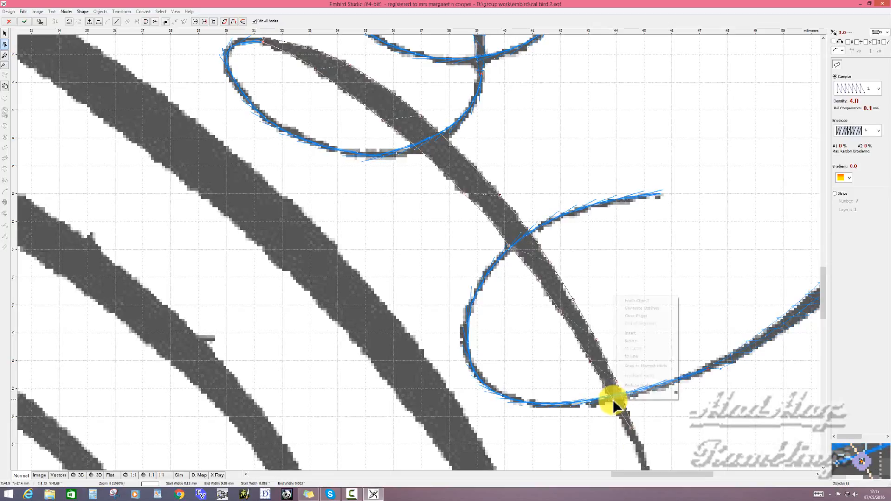
click(645, 308)
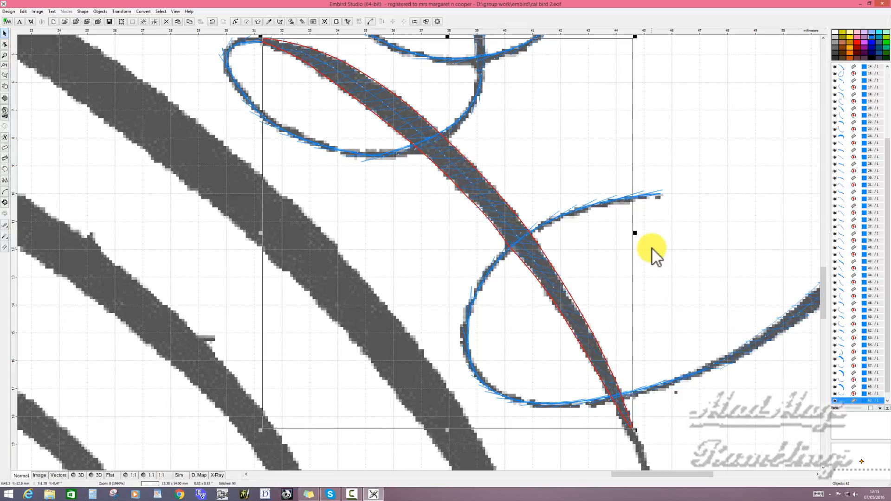
- Turn off the column's Auto Select Underlay, Zig-Zag, Edge, Auto Corners and Auto Shortening options, and regenerate its stitches
right_click(527, 251)
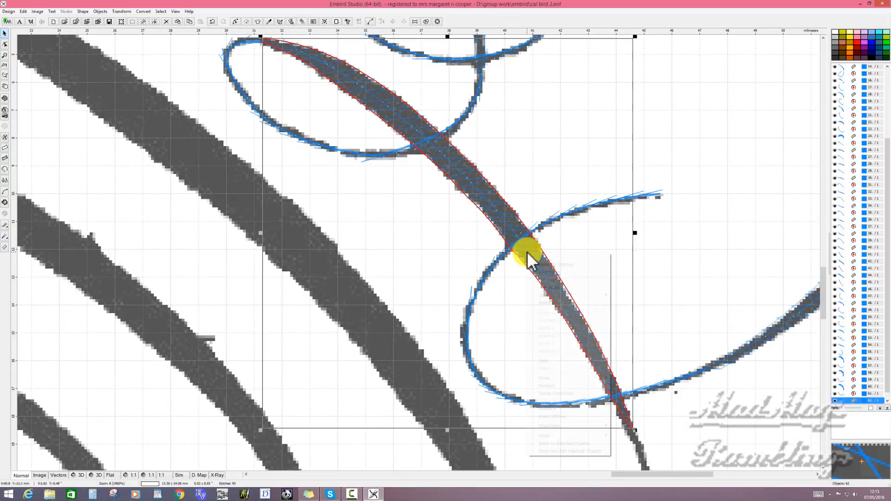
click(566, 272)
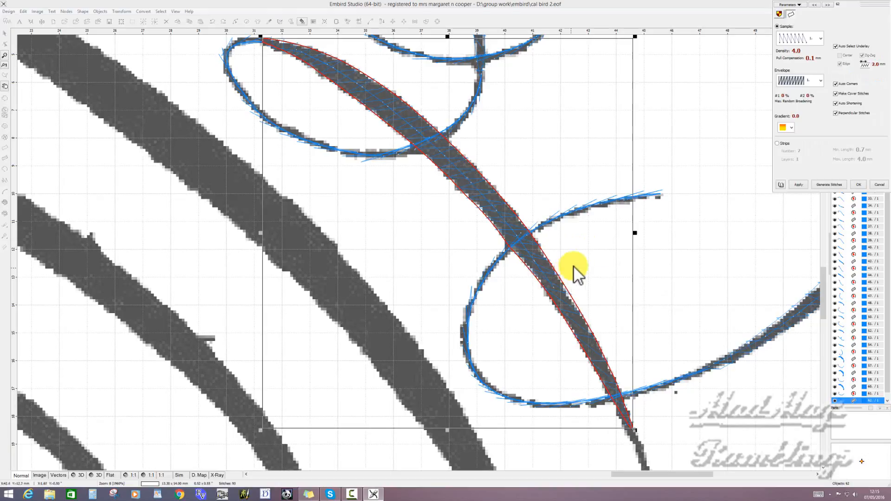
click(837, 43)
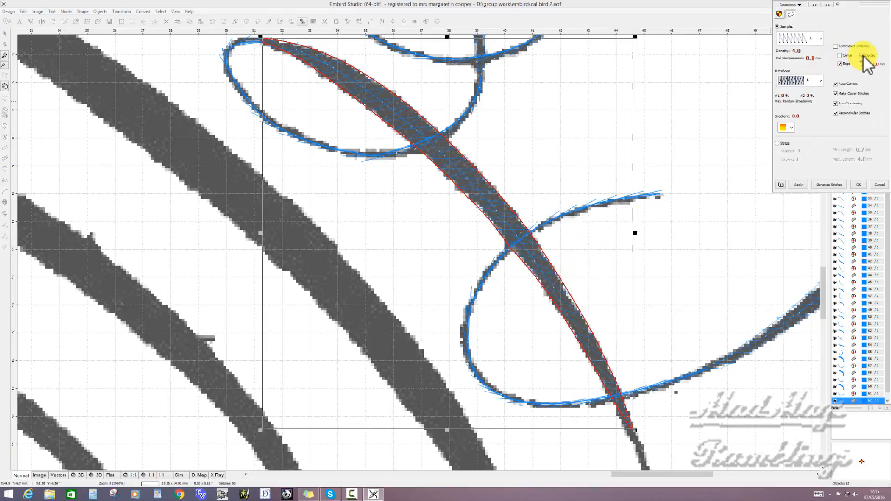
click(840, 63)
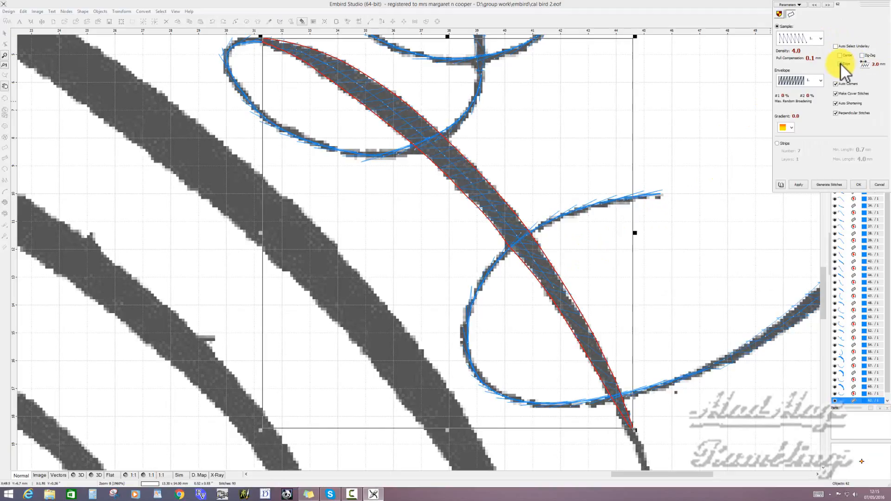
click(834, 104)
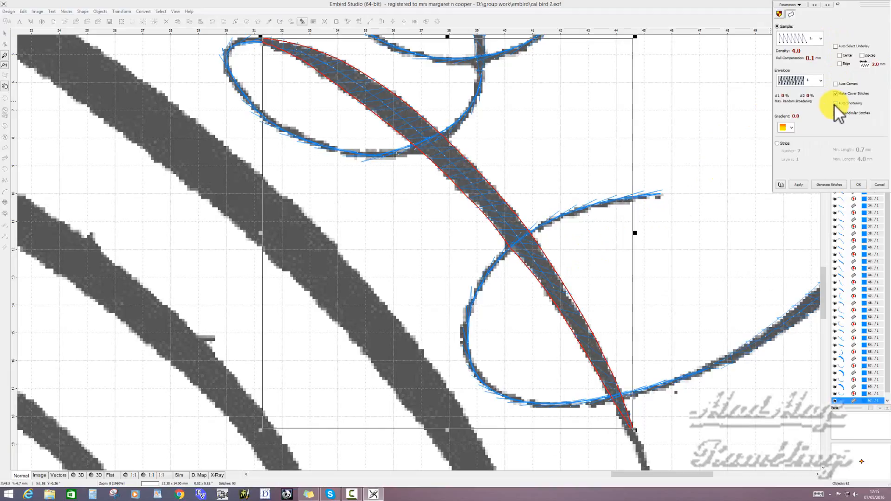
click(797, 5)
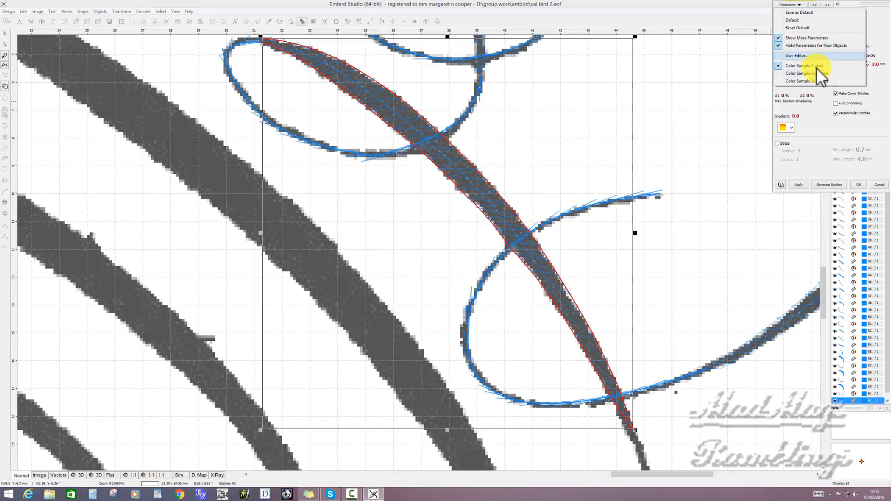
click(805, 185)
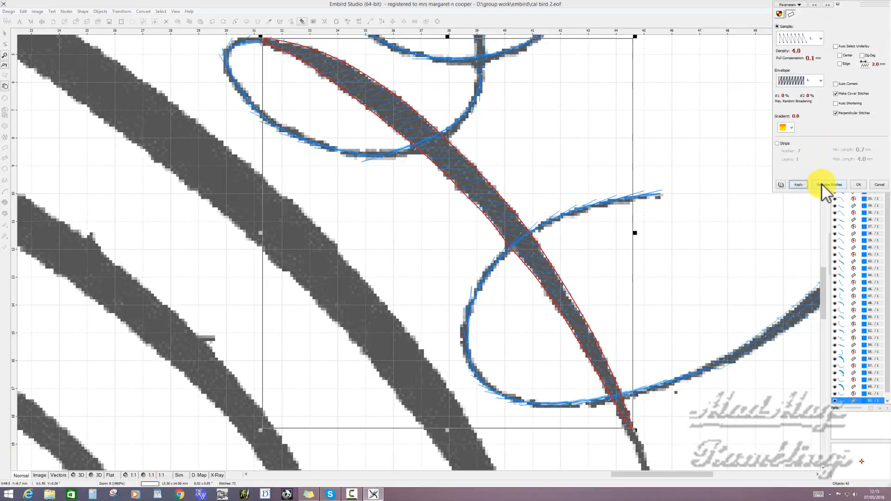
click(822, 185)
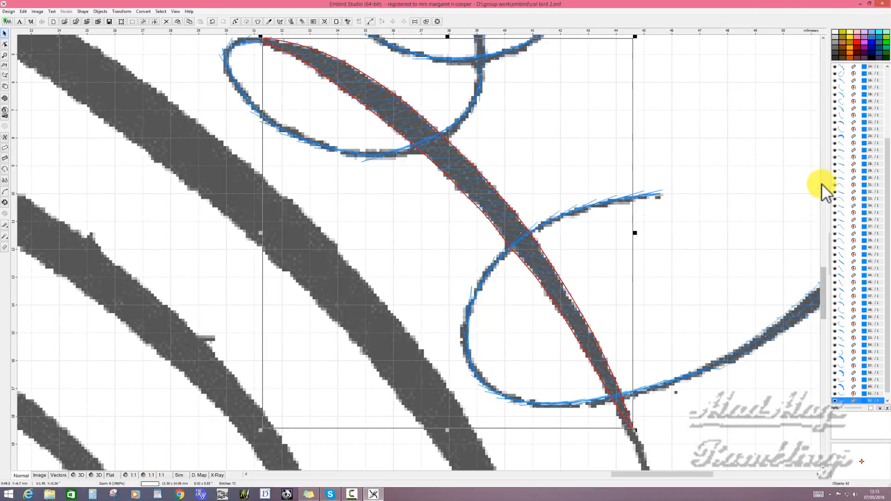
- Start a one-edge outline object at the column's lower tip and curve its first segment around the right side of the body's outer oval
scroll(711, 187, down, 2)
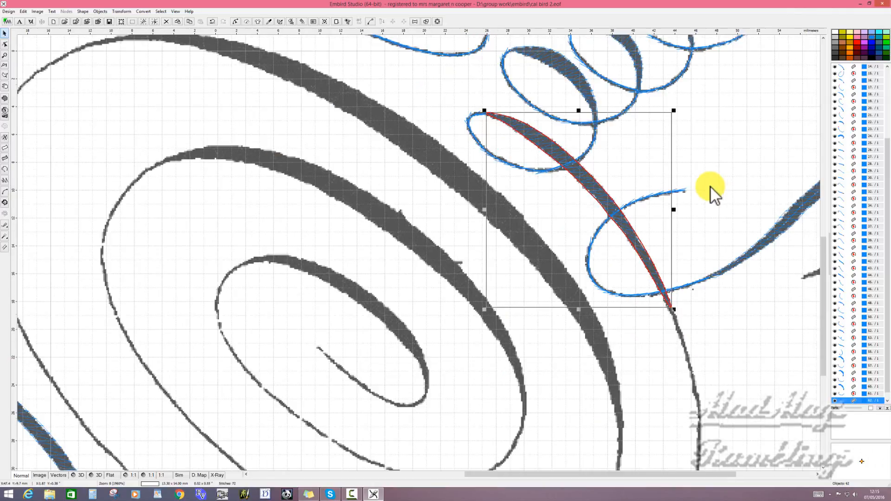
scroll(711, 187, down, 1)
scroll(711, 188, down, 1)
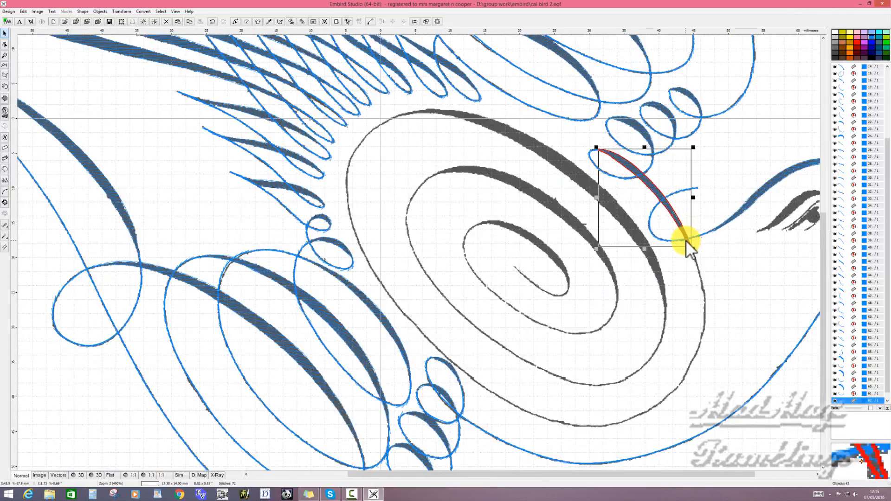
click(5, 168)
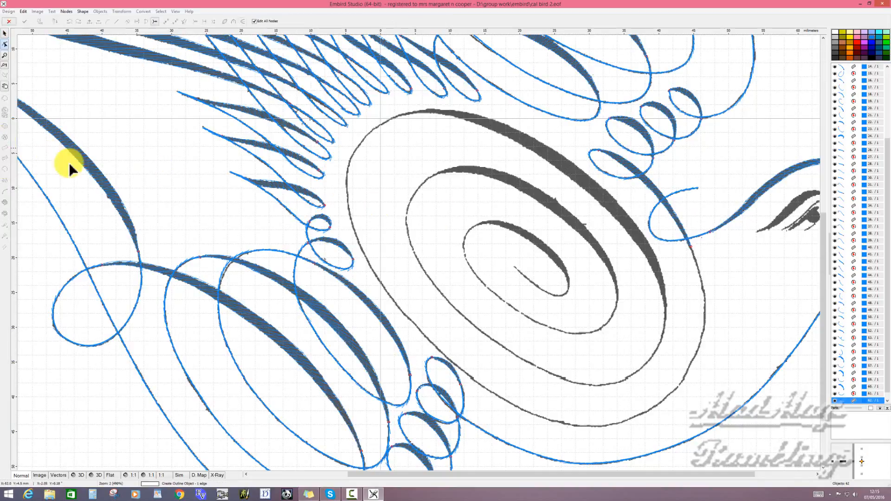
click(560, 234)
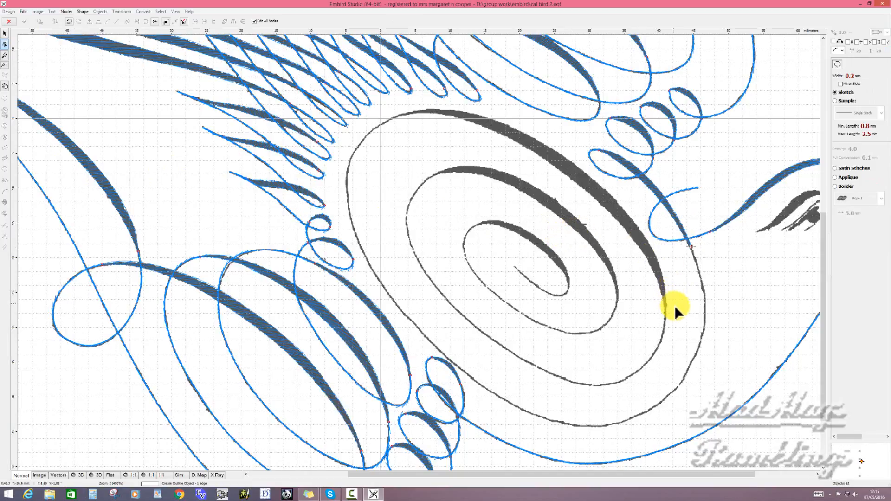
click(661, 400)
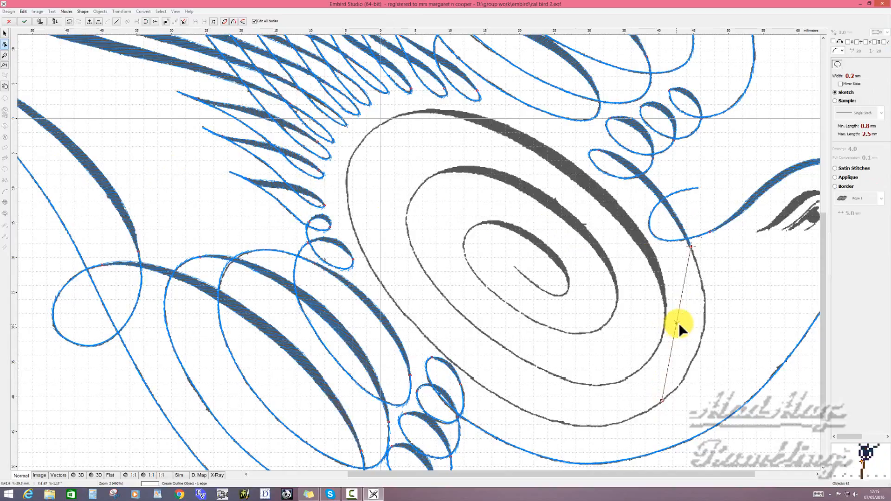
drag(675, 324, 704, 322)
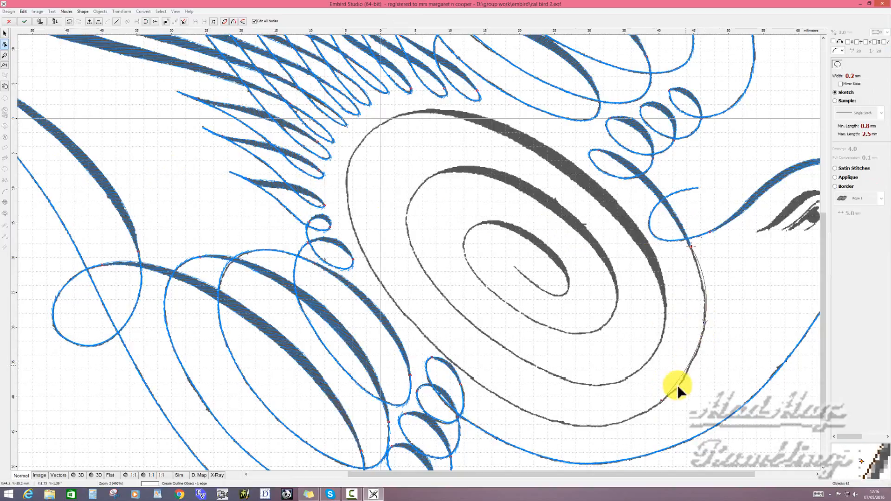
drag(662, 399, 672, 392)
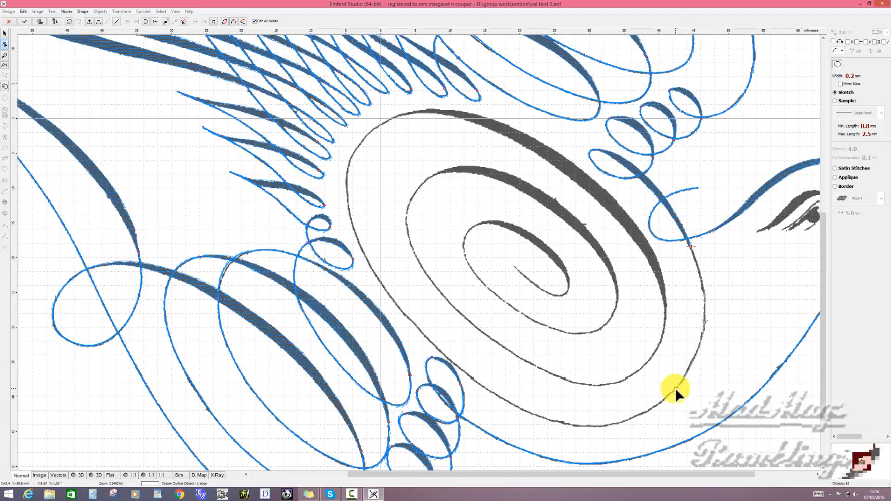
- Continue the outline along the outer oval's bottom and up its left side, curving each segment to match the thin line
click(518, 406)
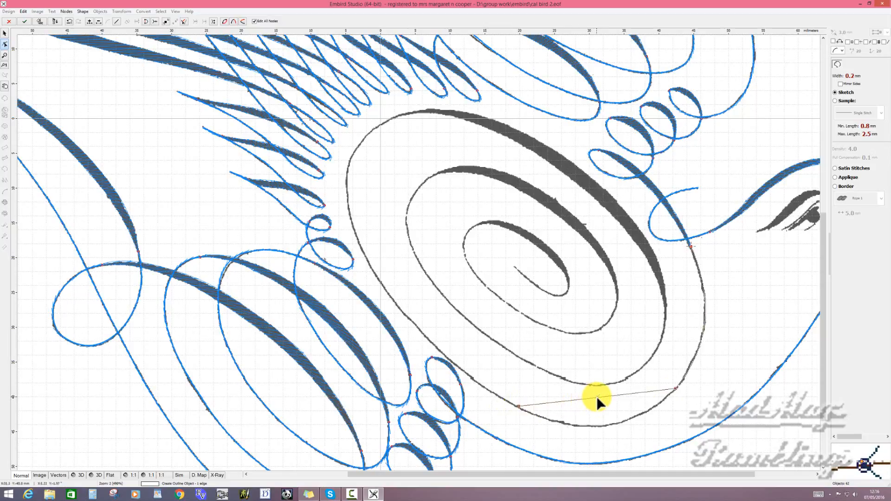
drag(597, 396, 603, 424)
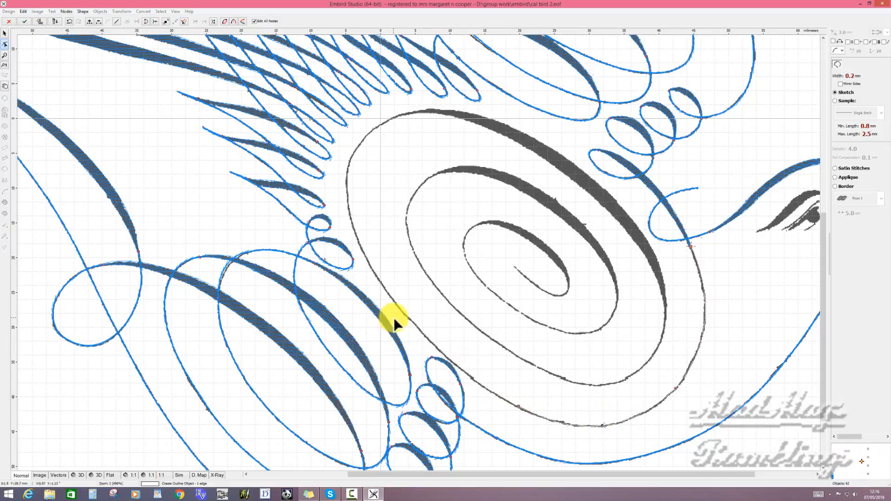
click(383, 288)
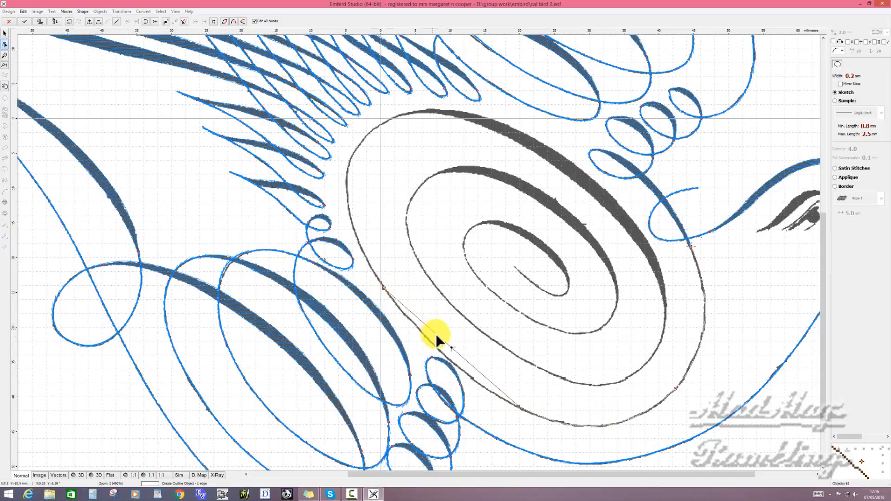
drag(451, 347, 445, 357)
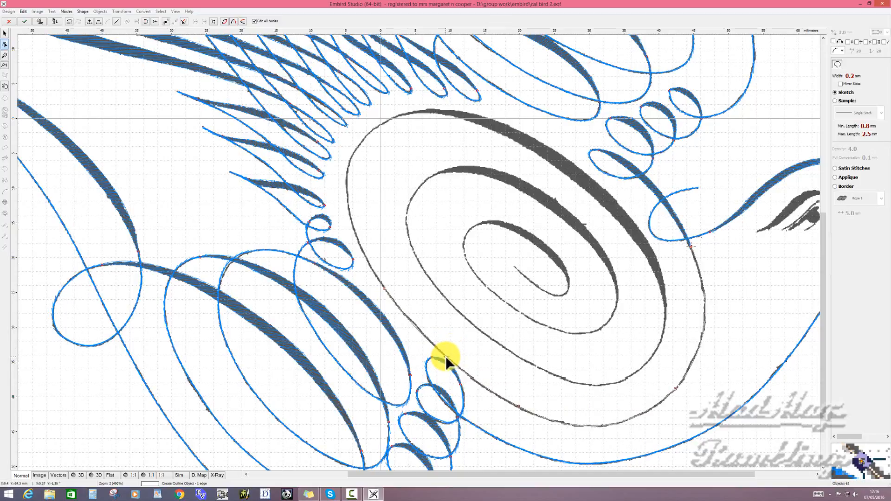
click(350, 163)
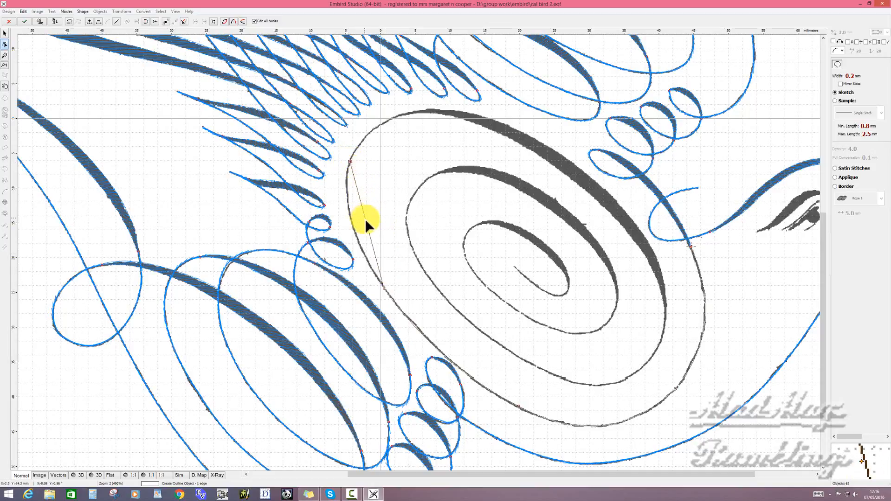
drag(365, 226, 350, 216)
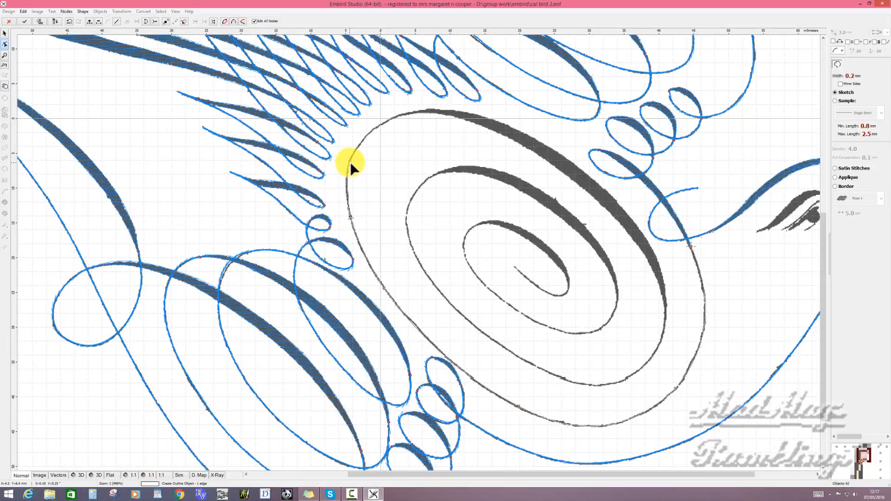
- Curve the final outline segment over the oval's upper left to where the thick stroke begins, and generate the outline's stitches
click(421, 111)
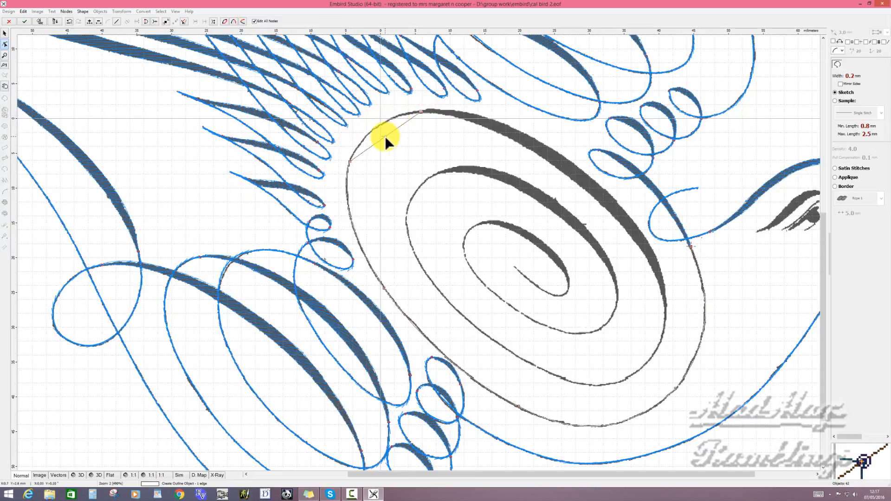
drag(385, 136, 380, 123)
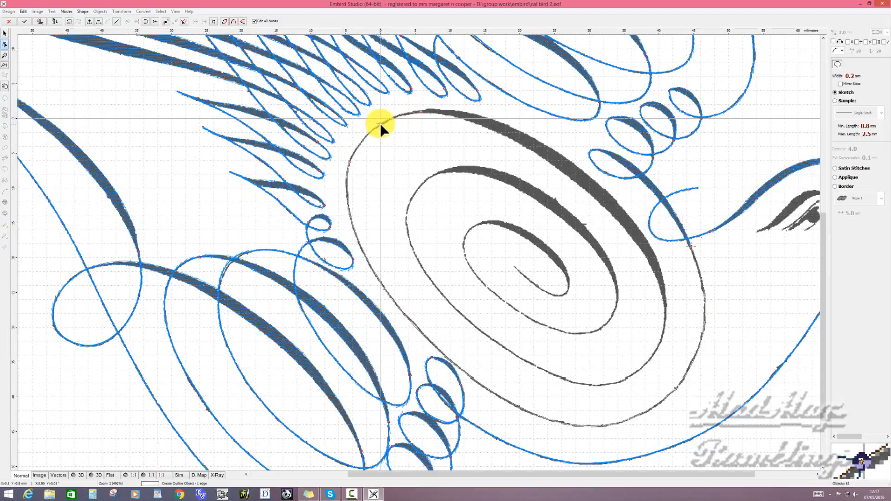
right_click(423, 112)
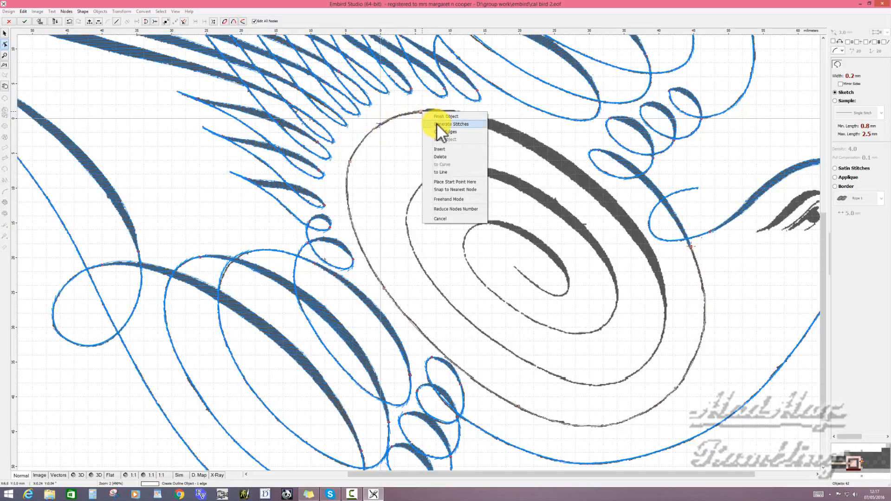
click(436, 124)
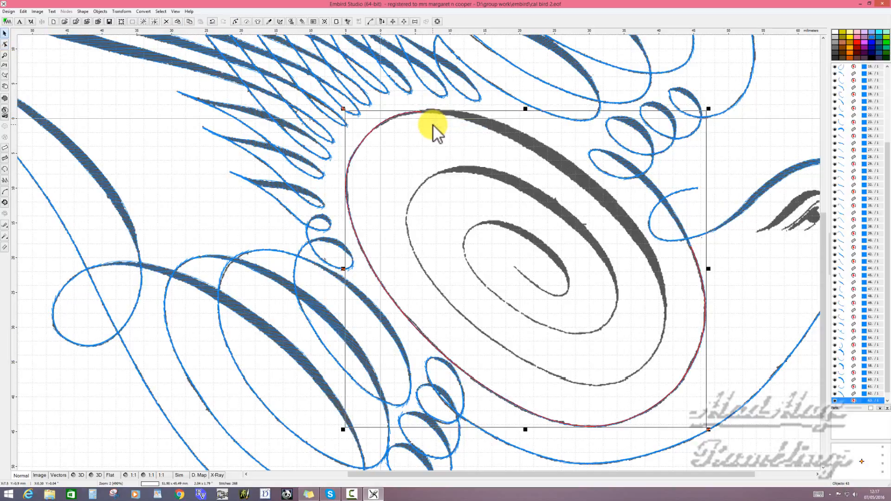
- Start a two-edge column object for the oval's outer thick stroke and check its underlay, corner and cover stitch options
click(241, 192)
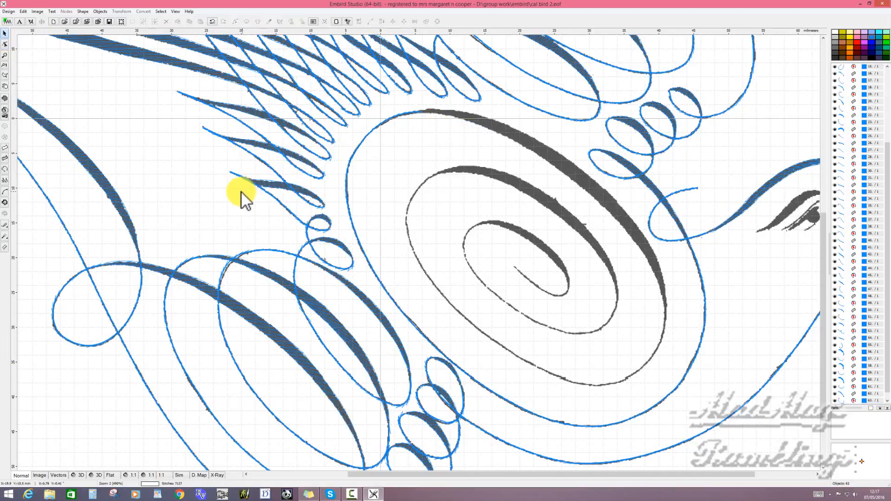
click(4, 148)
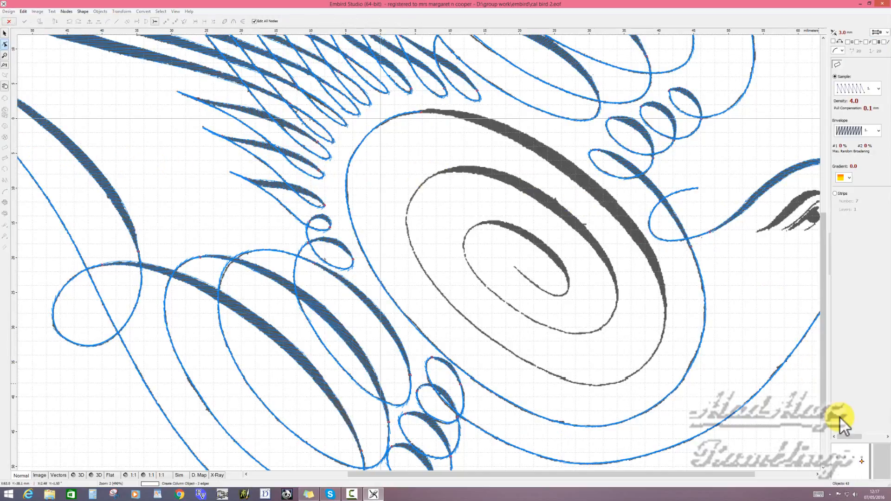
drag(851, 437, 882, 438)
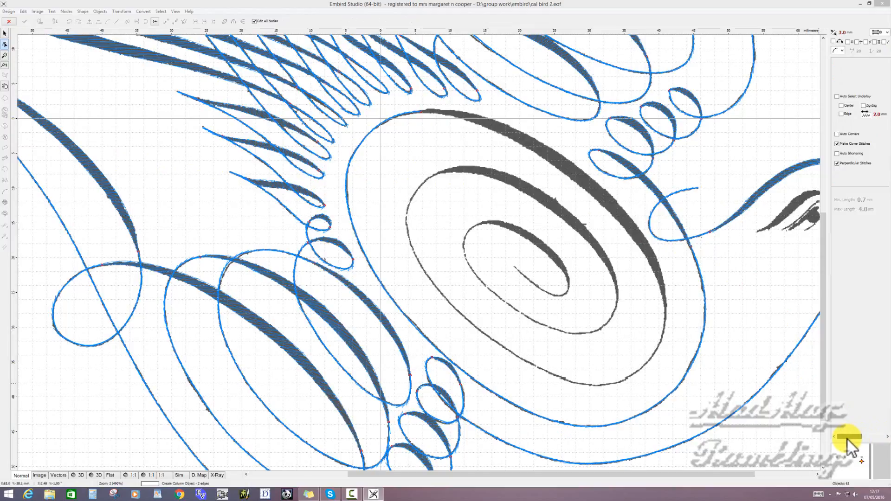
drag(843, 439, 842, 439)
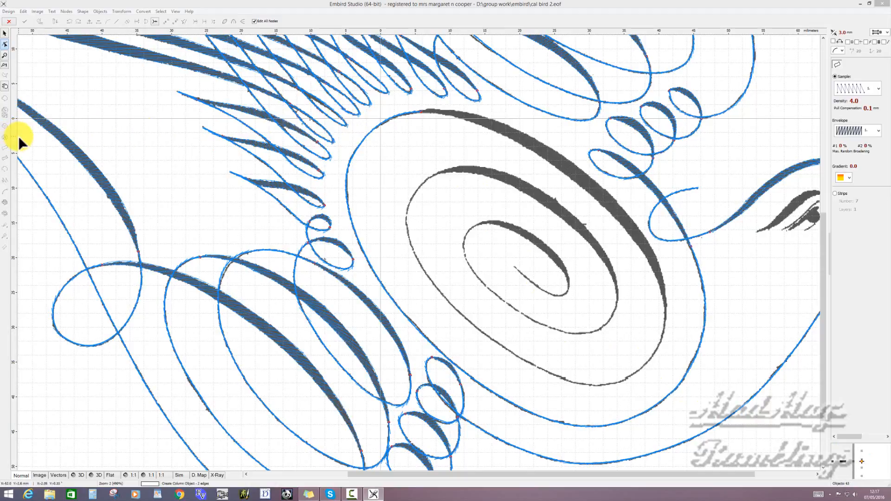
- Place the column's starting node pair where the outline ends, narrowing the start width to about 0.11 mm
key(l)
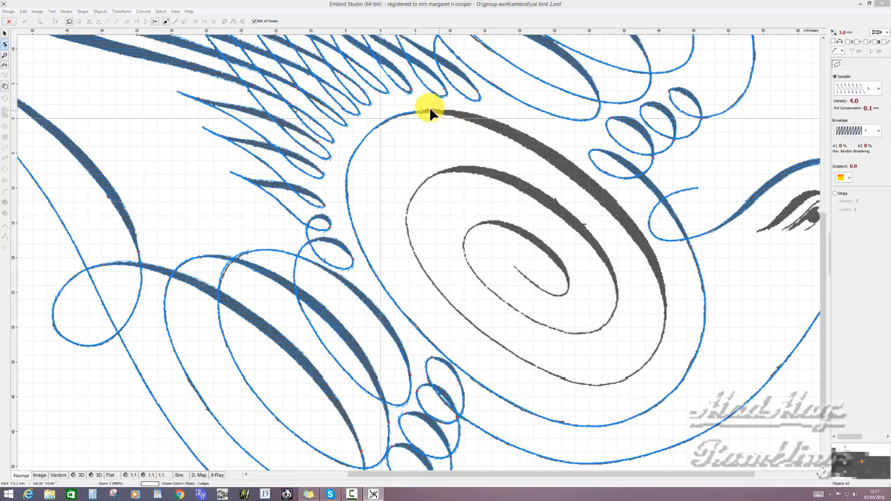
scroll(430, 109, up, 1)
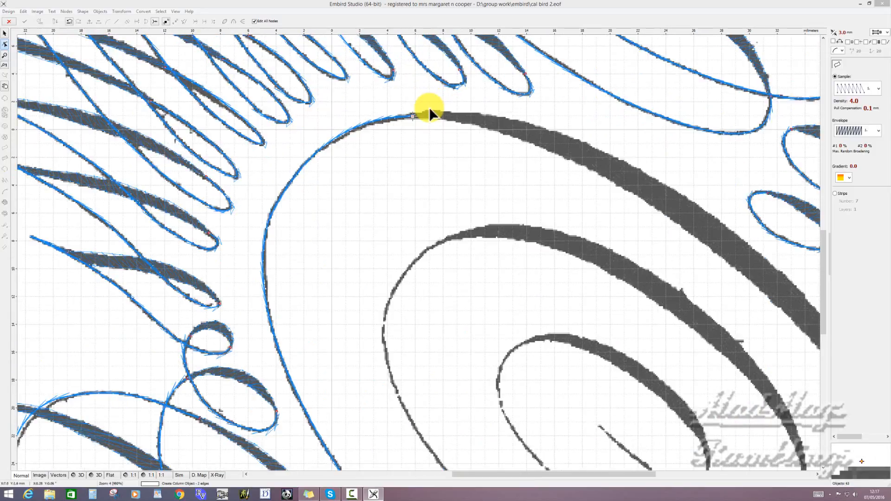
click(413, 105)
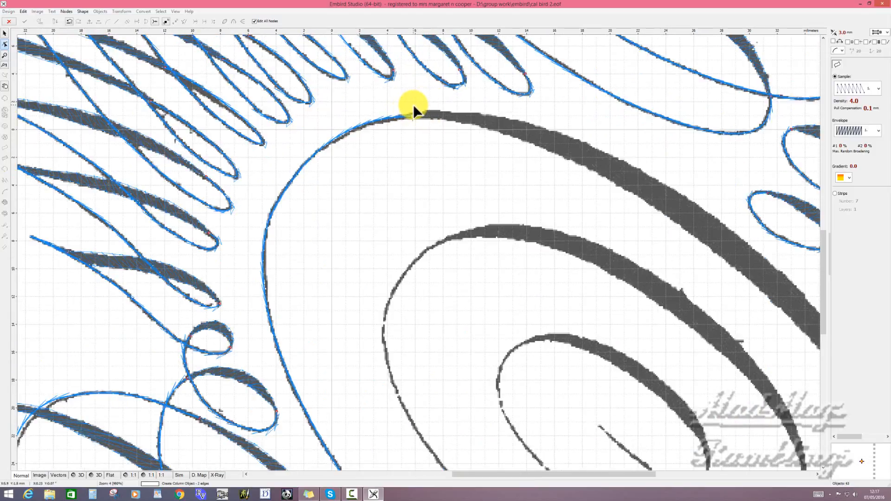
click(413, 105)
drag(413, 105, 412, 112)
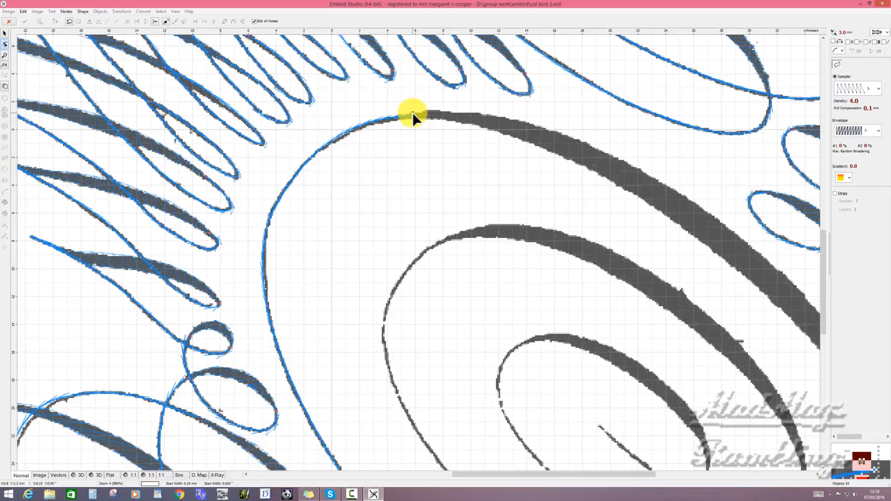
scroll(423, 110, up, 3)
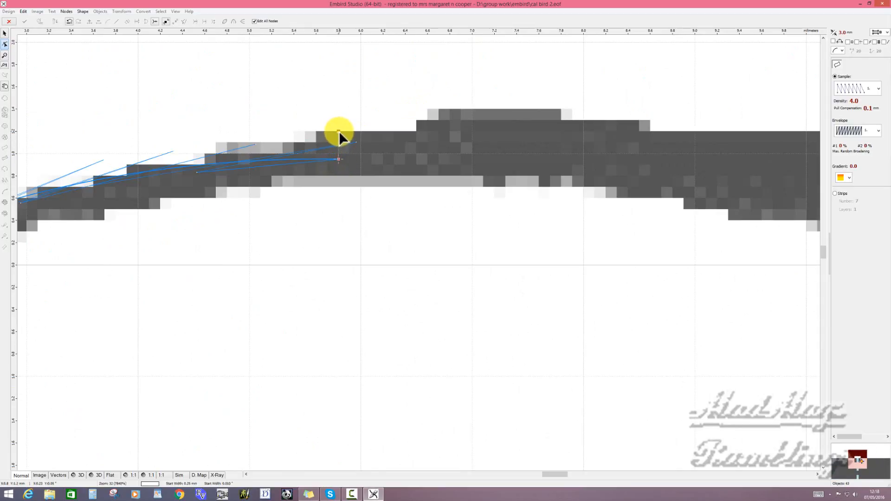
drag(339, 131, 338, 146)
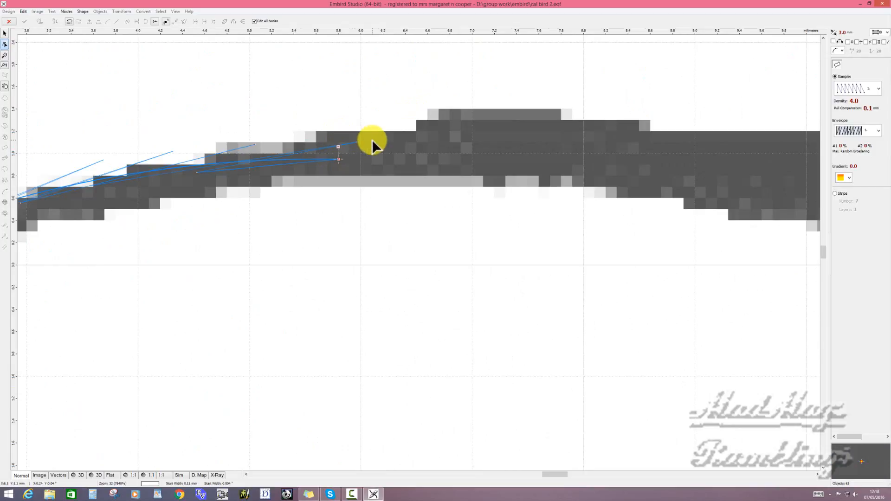
- Add three node pairs on the lower and upper edges along the first part of the outer thick stroke
scroll(371, 140, down, 5)
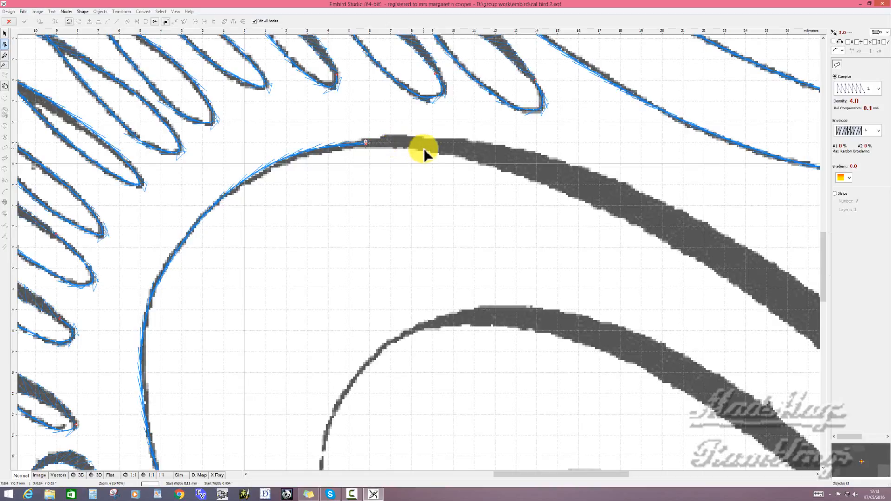
click(450, 154)
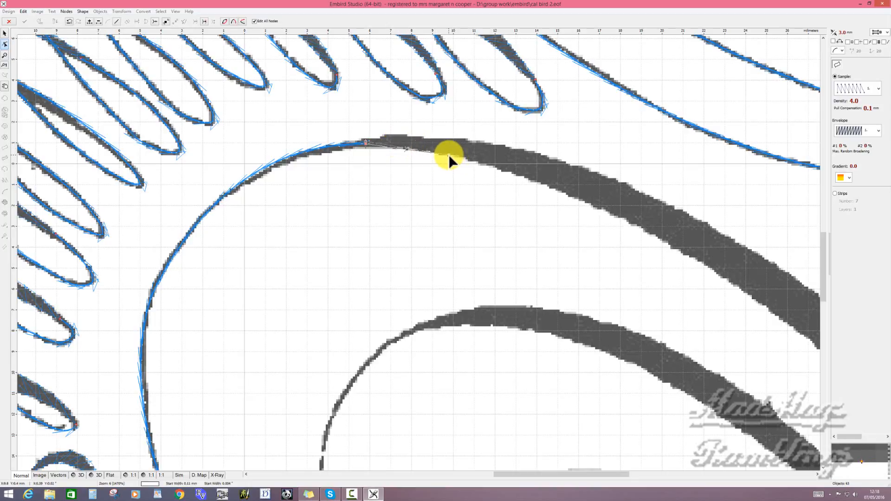
click(469, 138)
click(549, 187)
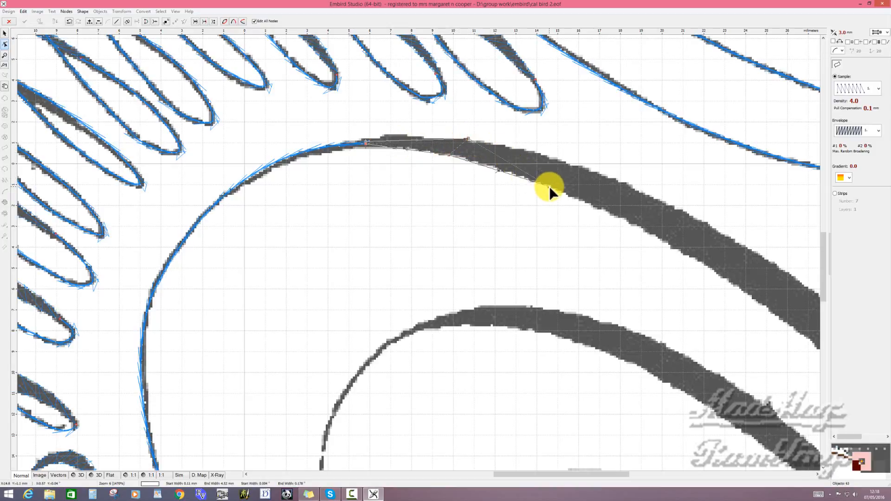
click(588, 168)
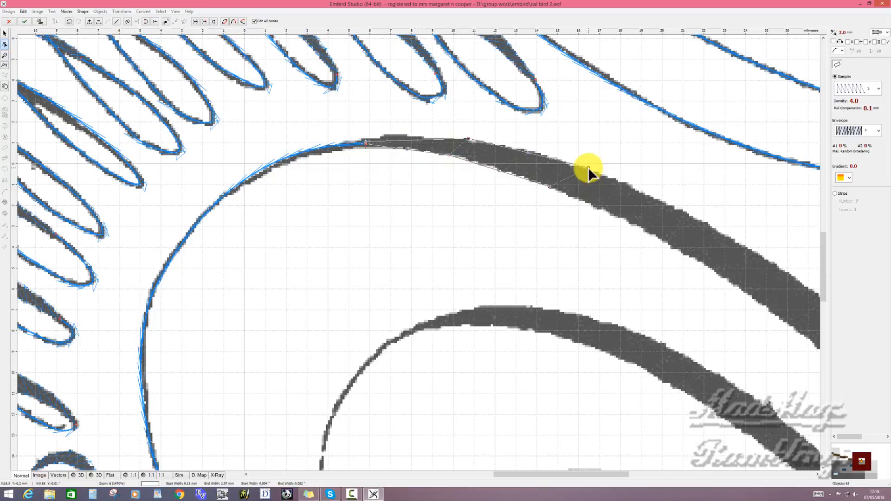
click(672, 247)
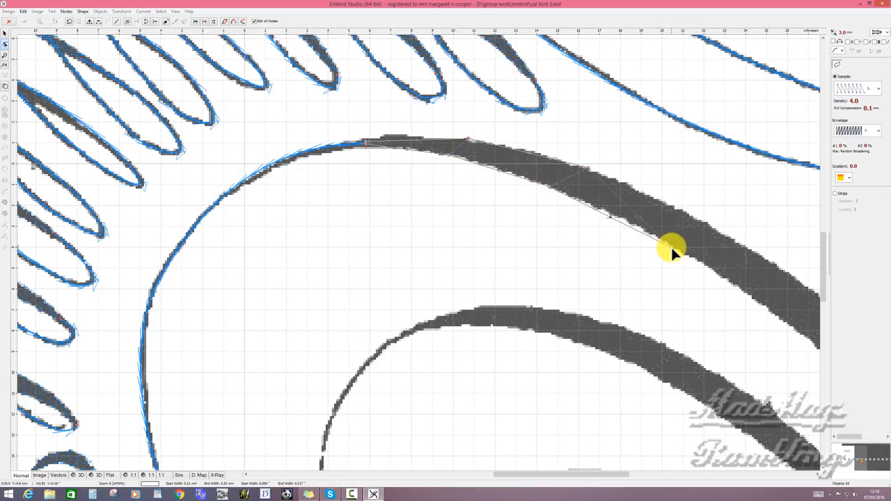
click(722, 233)
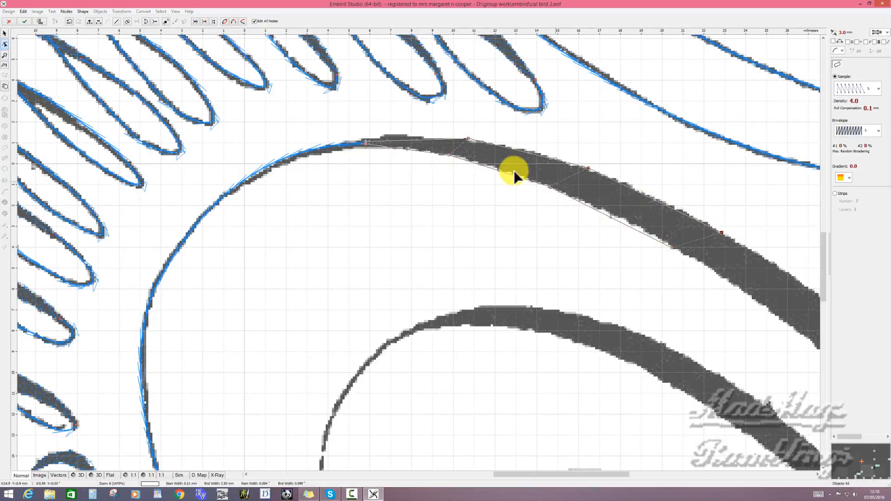
- Curve the column's first segments so both edges follow the thick stroke's outline
drag(417, 140, 415, 137)
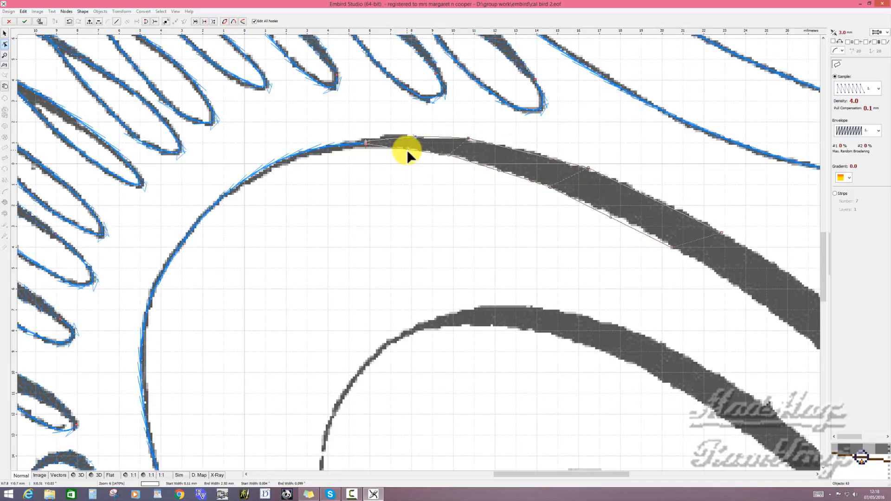
click(411, 148)
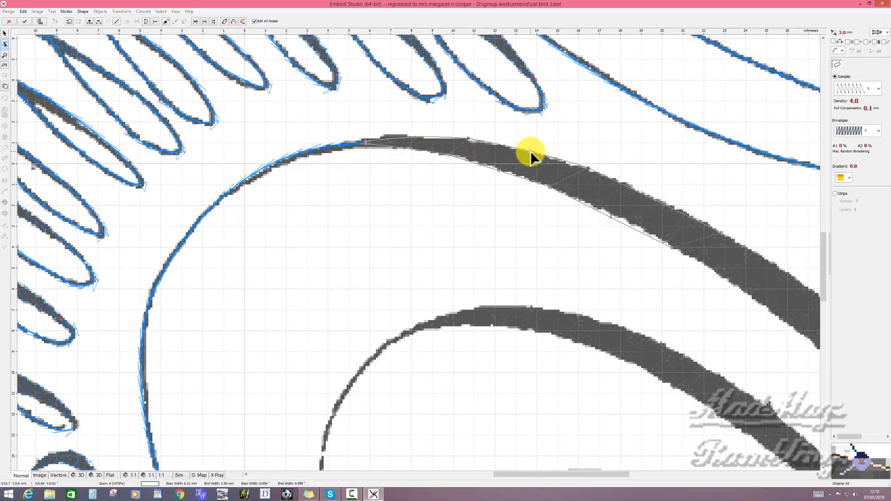
click(530, 152)
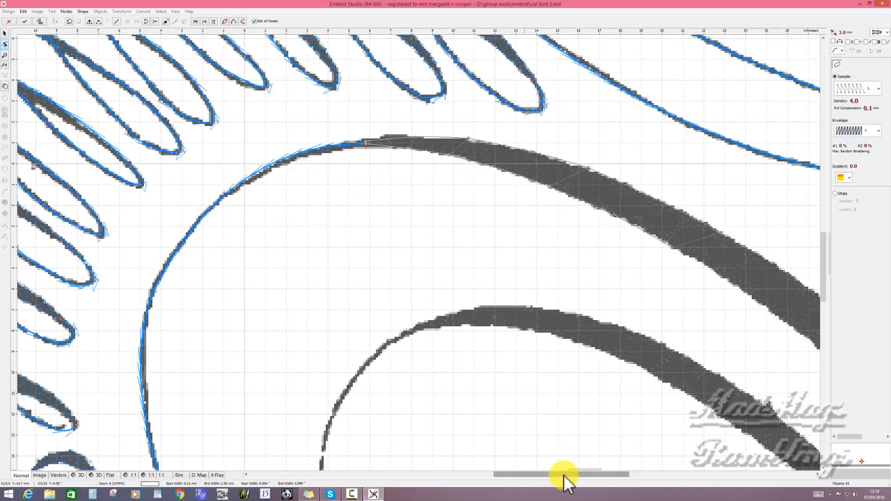
- Extend the column with three more node pairs along both edges of the thick stroke's middle part
drag(564, 475, 600, 473)
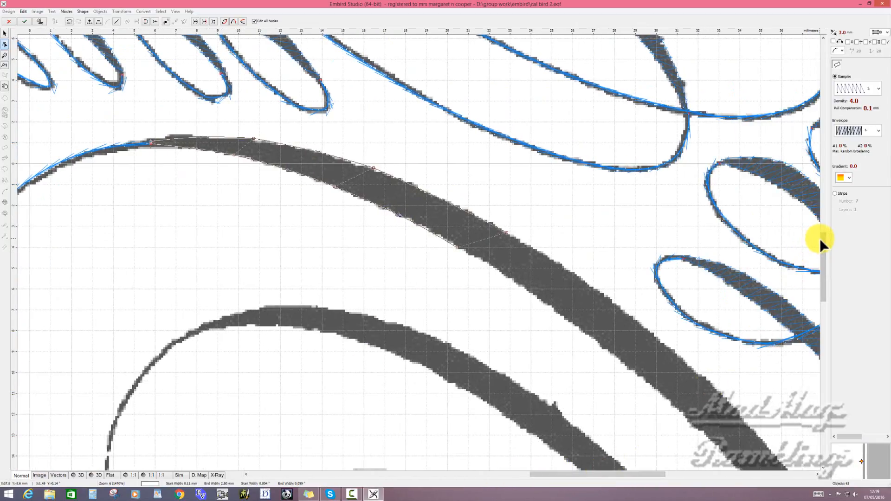
drag(822, 244, 829, 263)
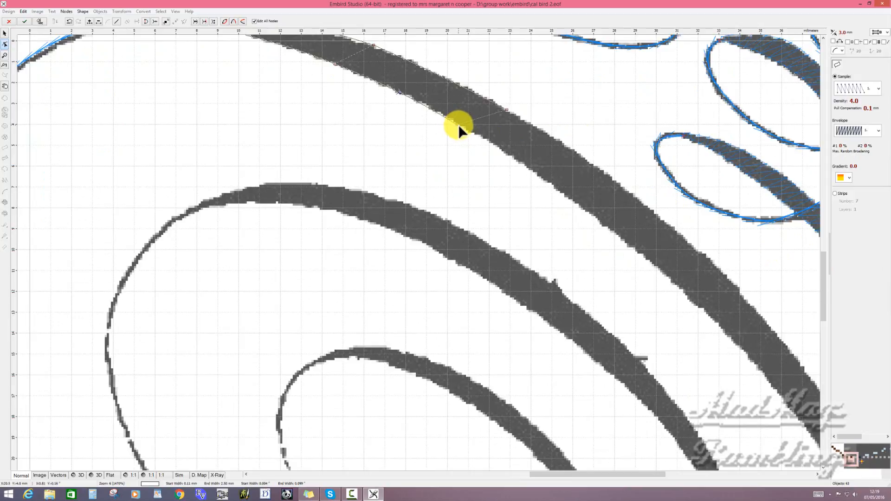
click(507, 110)
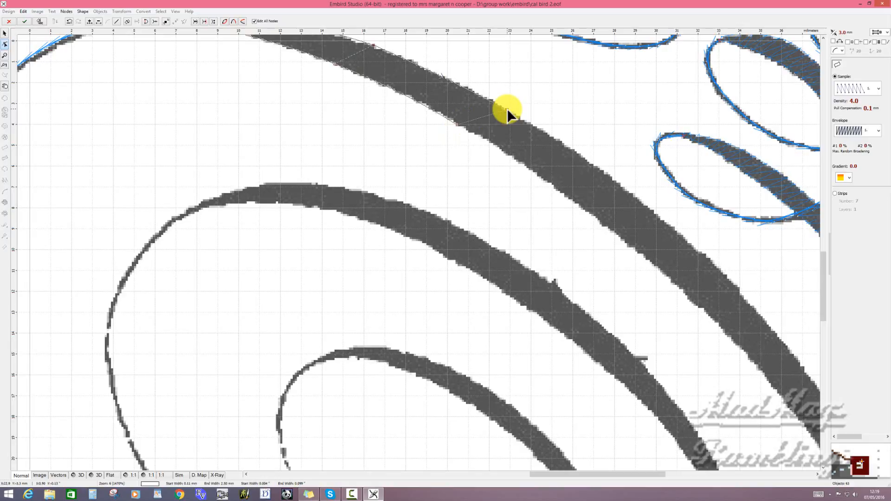
click(562, 193)
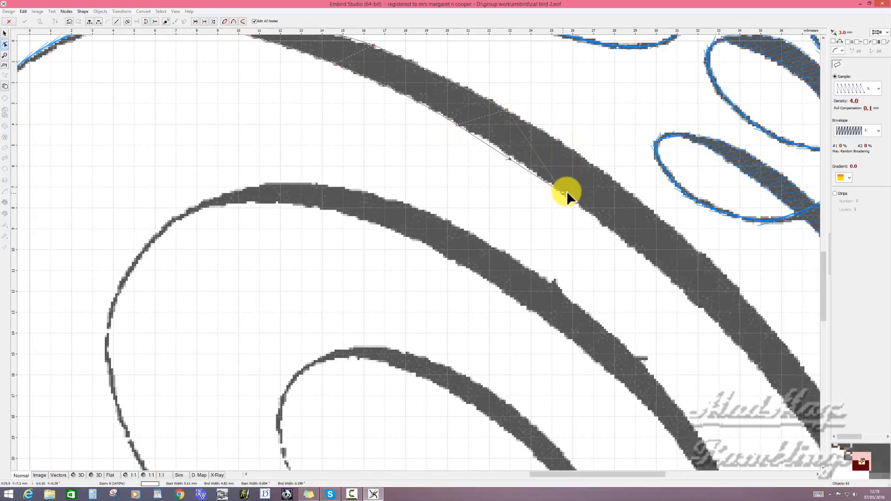
click(615, 180)
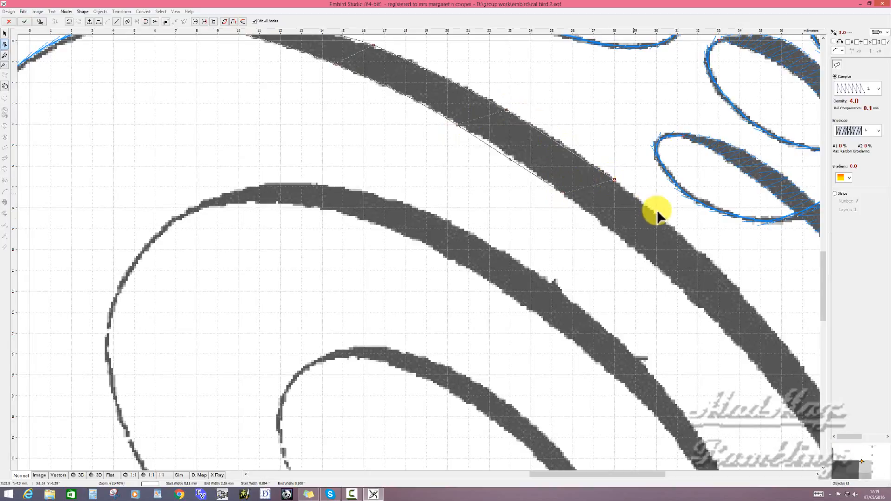
click(669, 278)
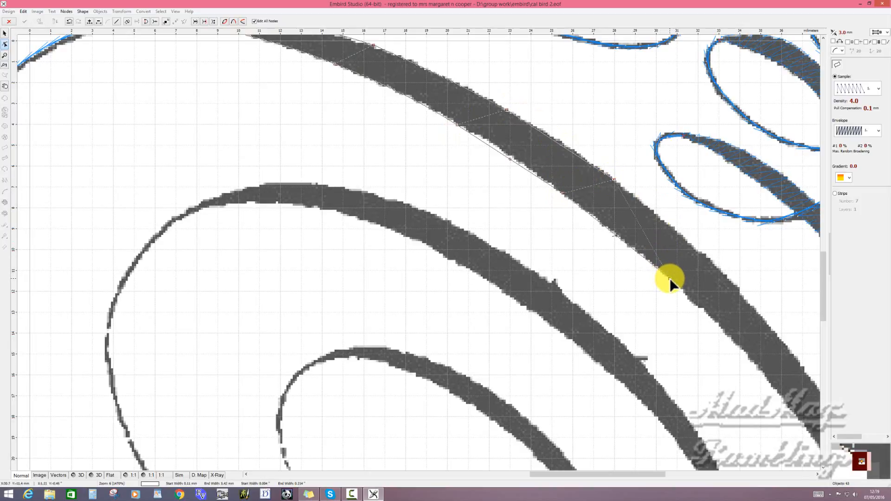
click(723, 272)
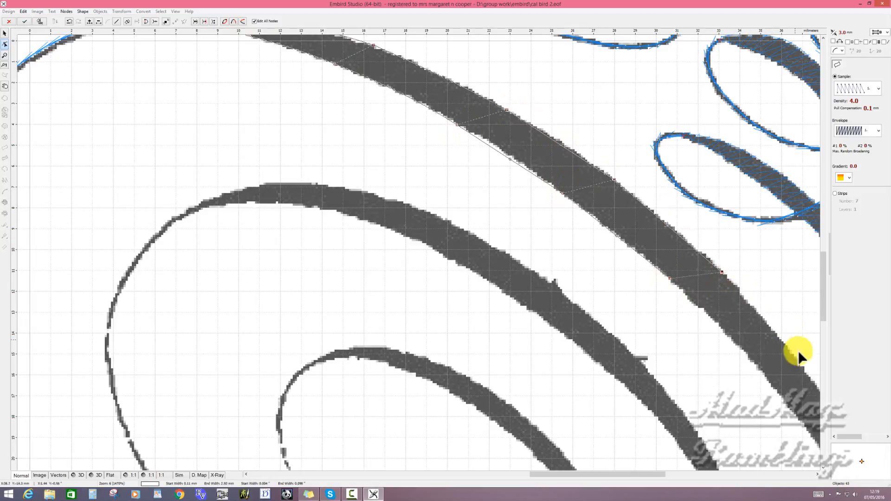
click(772, 383)
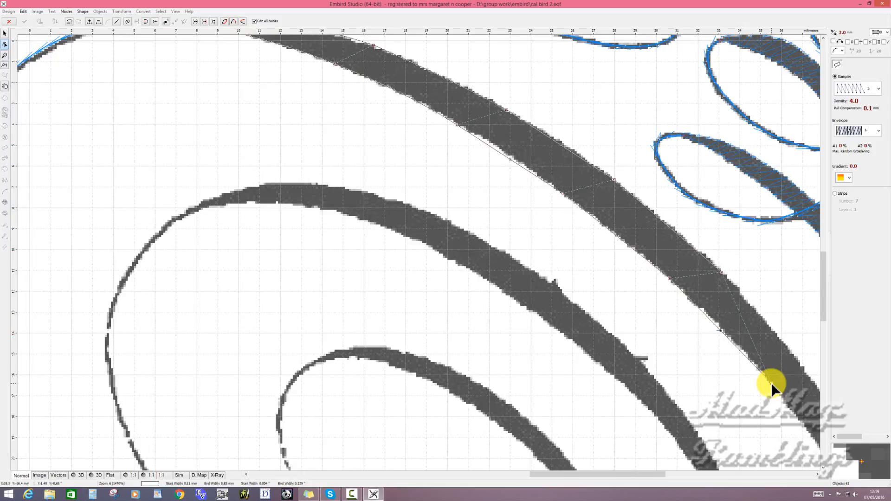
click(815, 383)
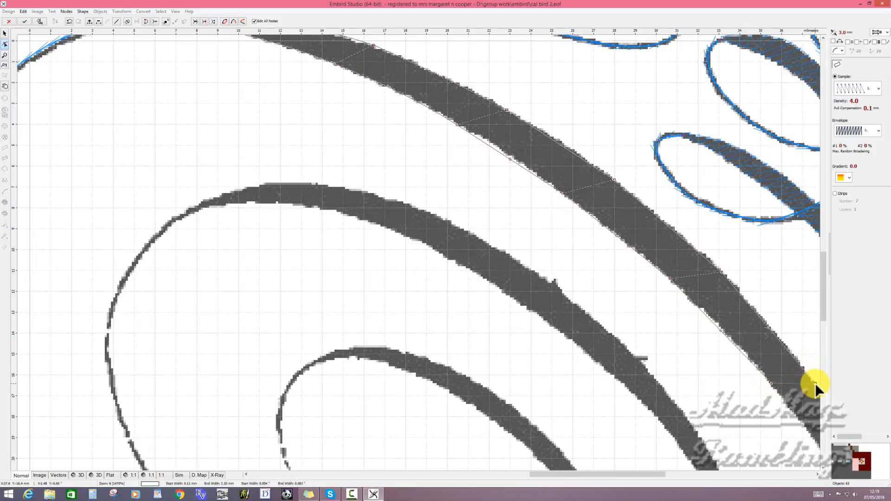
- Curve the newly added column segments so both edges match the thick stroke's middle part
click(509, 159)
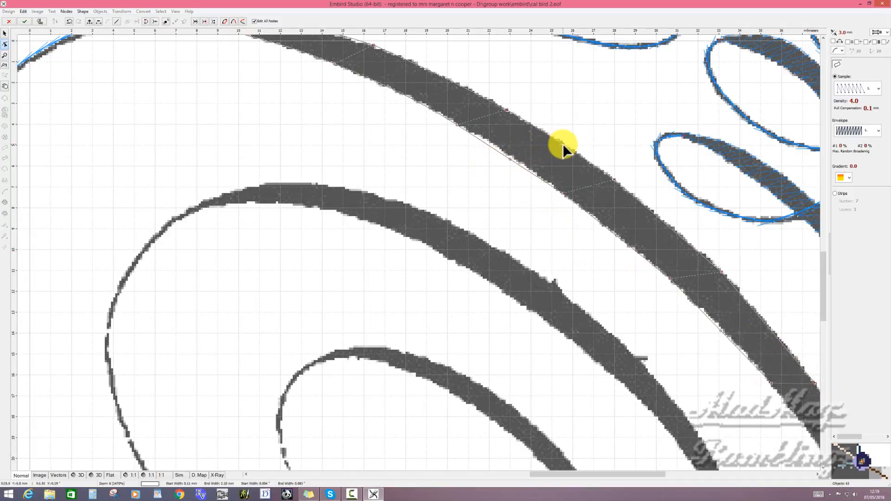
click(564, 144)
drag(511, 158, 514, 157)
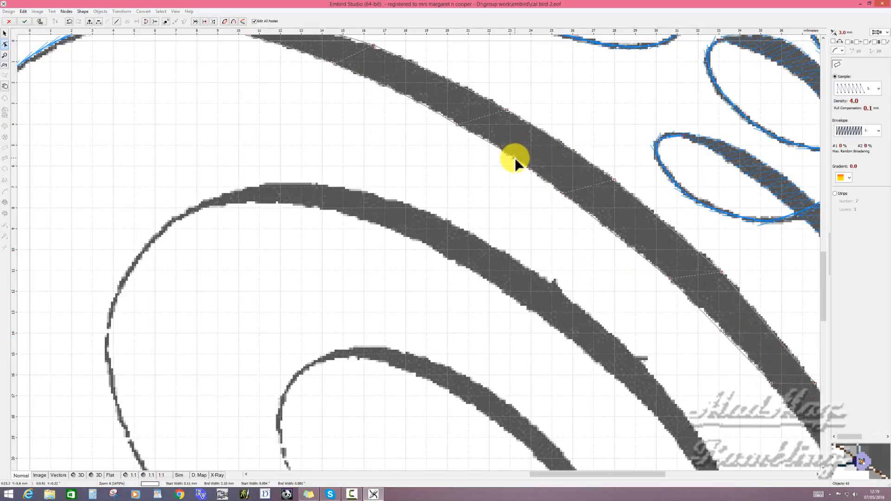
click(669, 225)
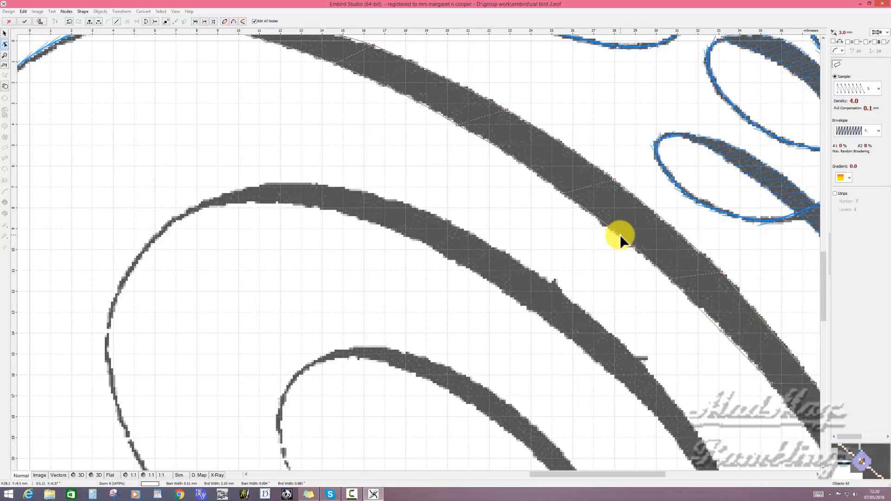
click(770, 328)
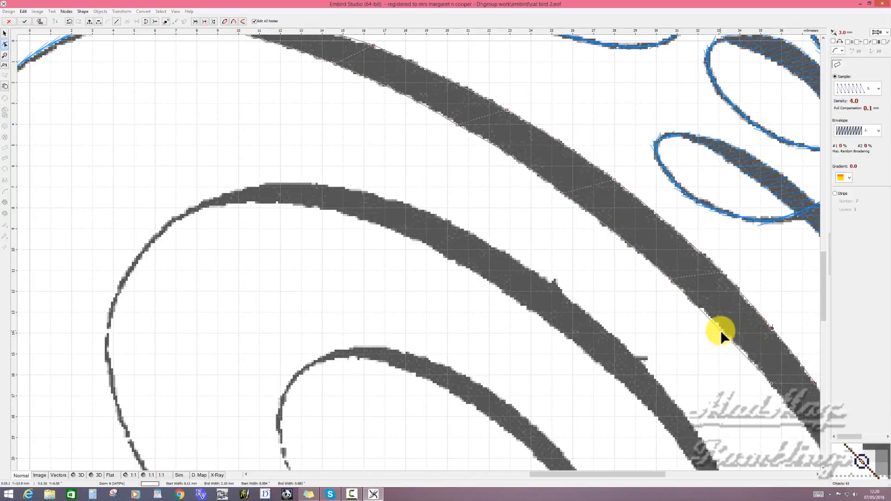
drag(720, 330, 728, 330)
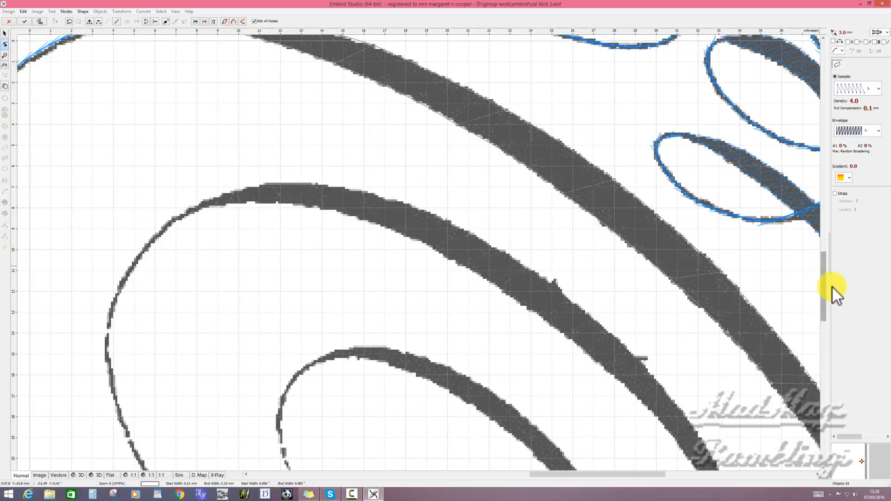
- Extend the column with another node pair along the lower part of the outer thick stroke and fit both edges to its outline
drag(825, 293, 831, 318)
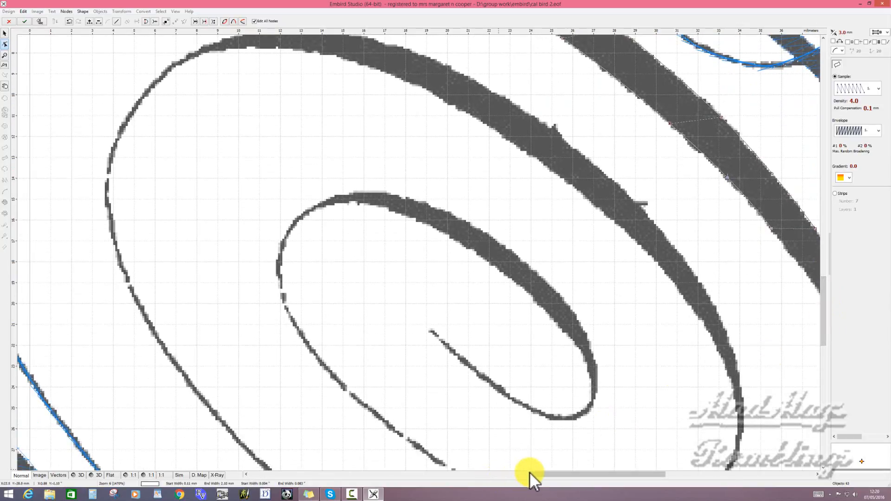
drag(540, 473, 590, 472)
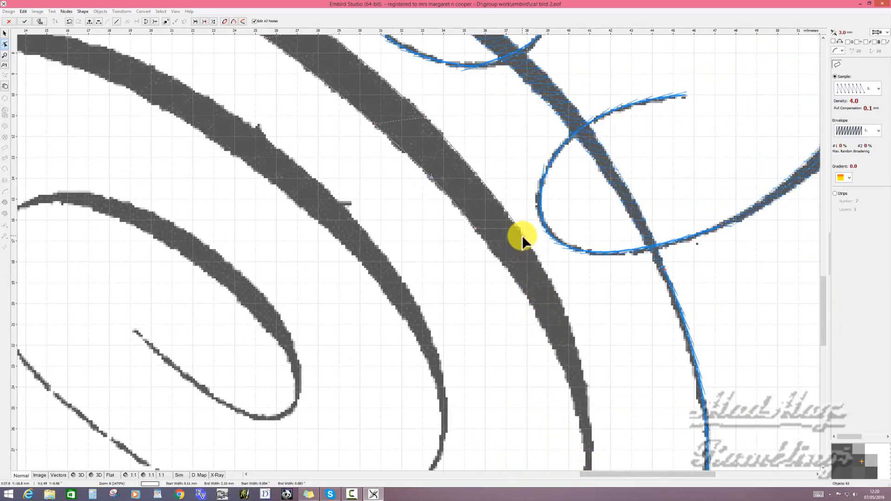
click(568, 312)
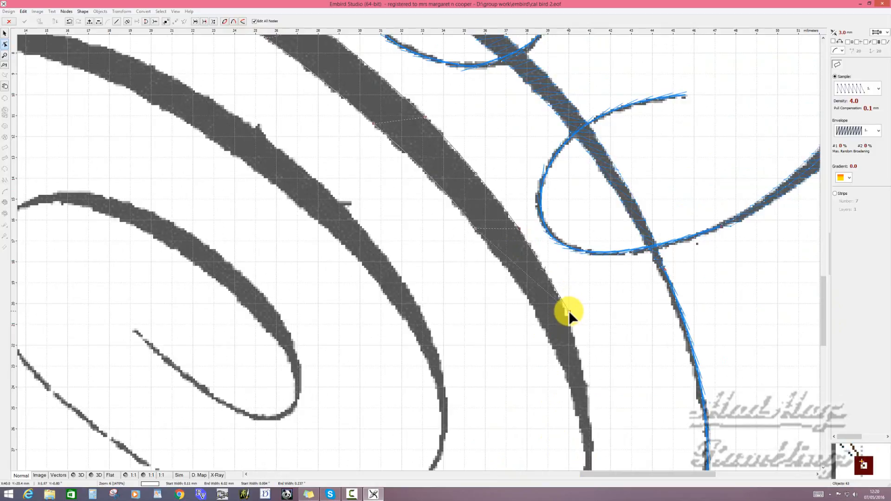
click(531, 301)
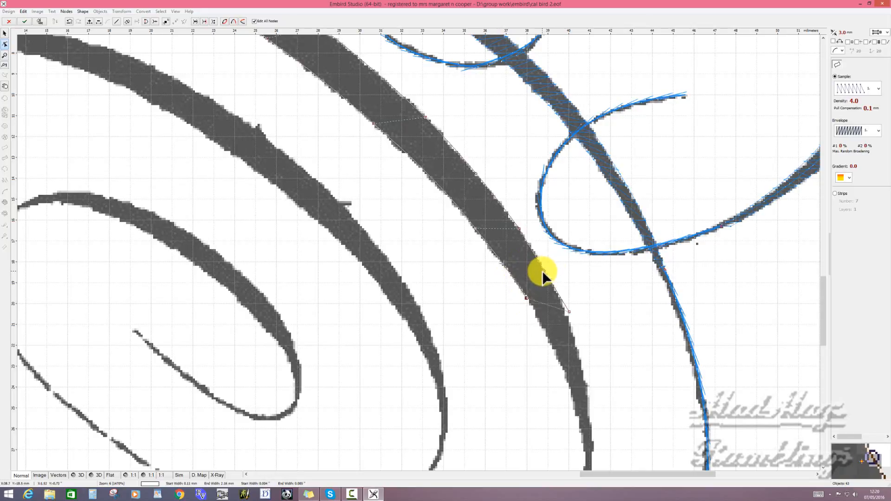
click(475, 227)
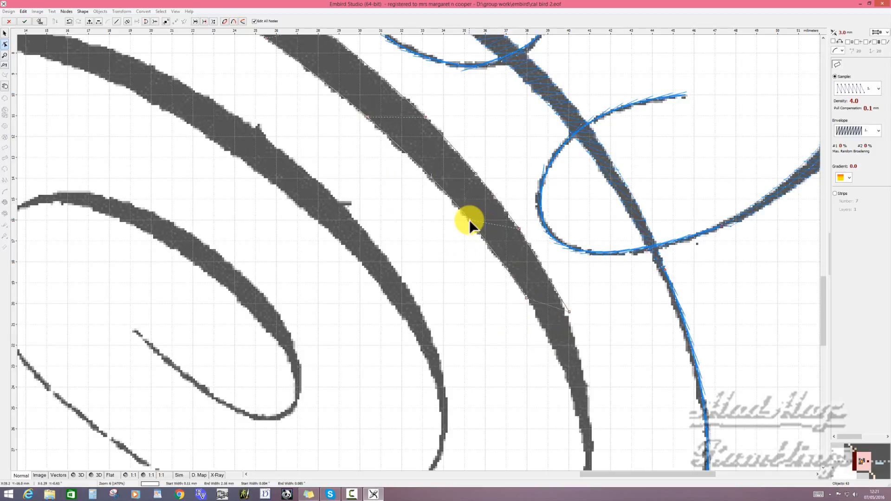
click(525, 236)
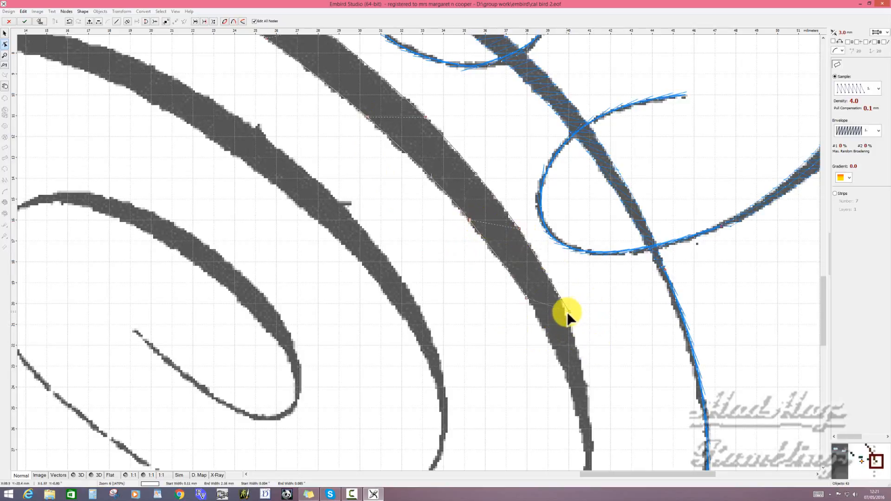
click(526, 297)
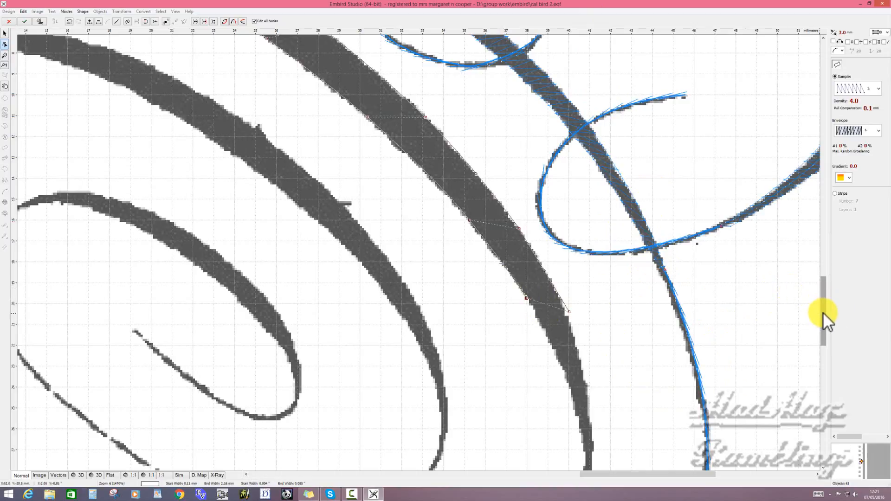
- Add the last two node pairs down to the thick stroke's tapered end and curve the edges between them
drag(823, 312, 826, 329)
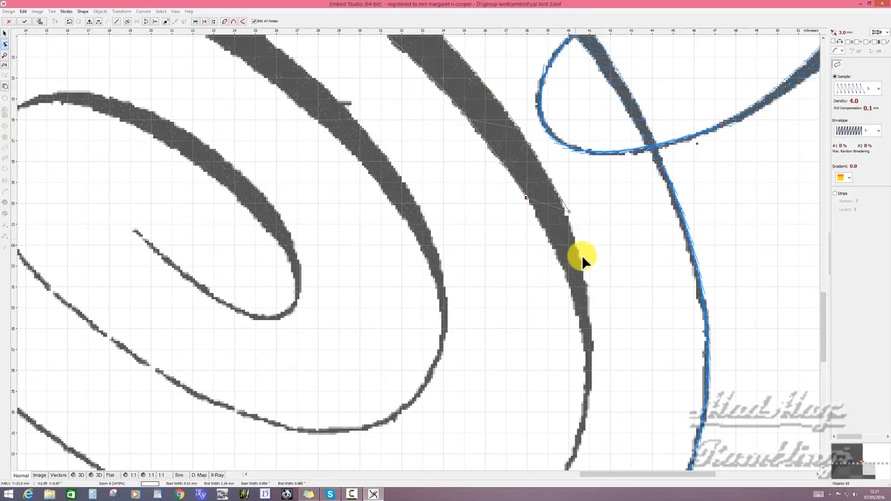
click(588, 304)
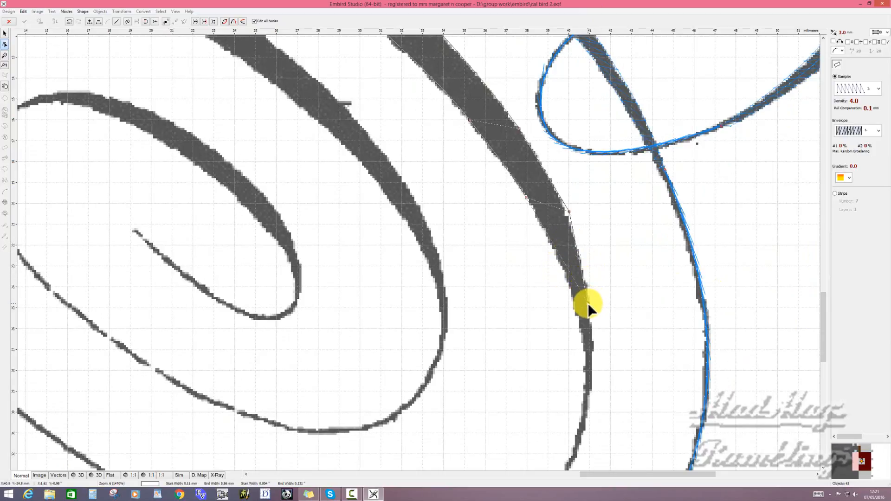
click(564, 269)
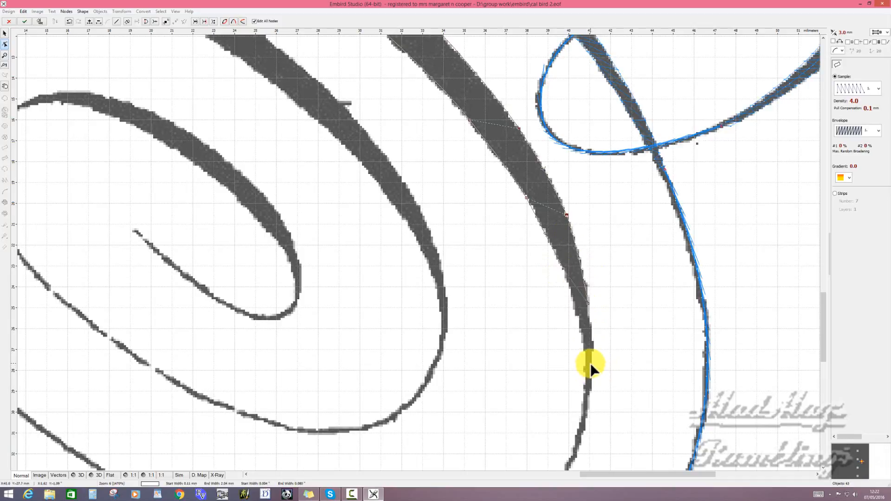
click(563, 269)
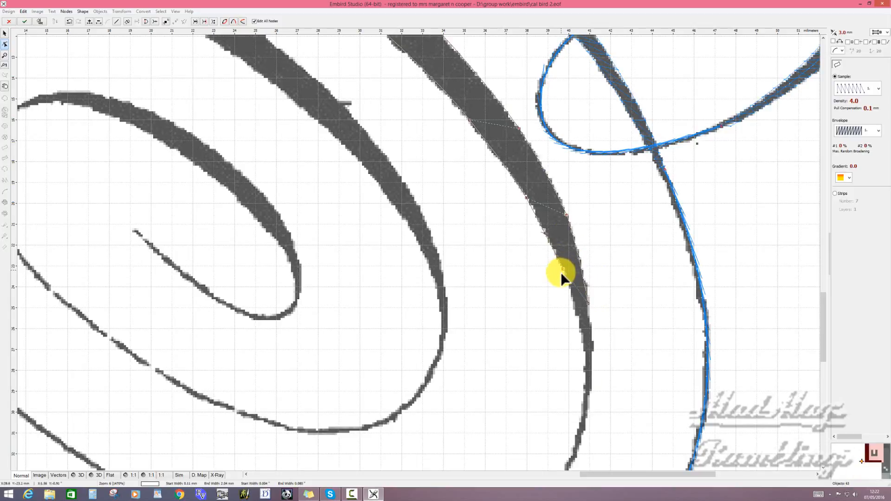
click(590, 346)
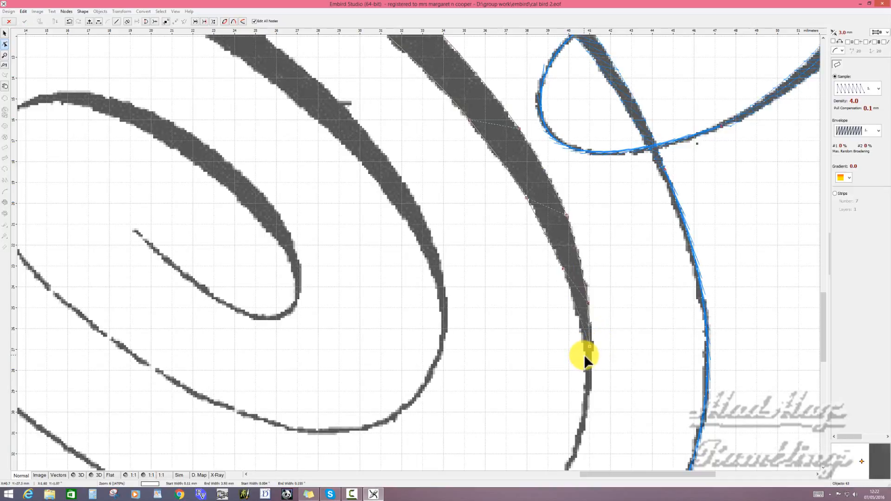
click(584, 354)
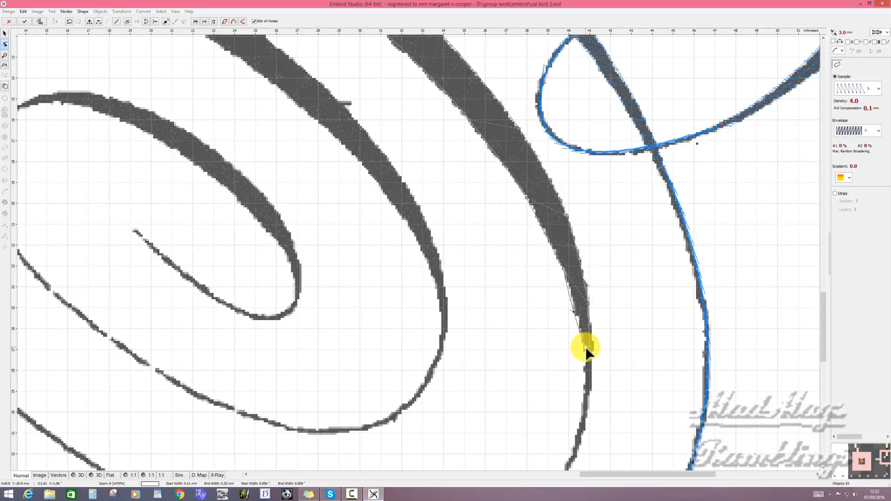
- Fit the inner edge of the column's last segment to the tapered tip and generate the column's stitches
scroll(586, 347, up, 2)
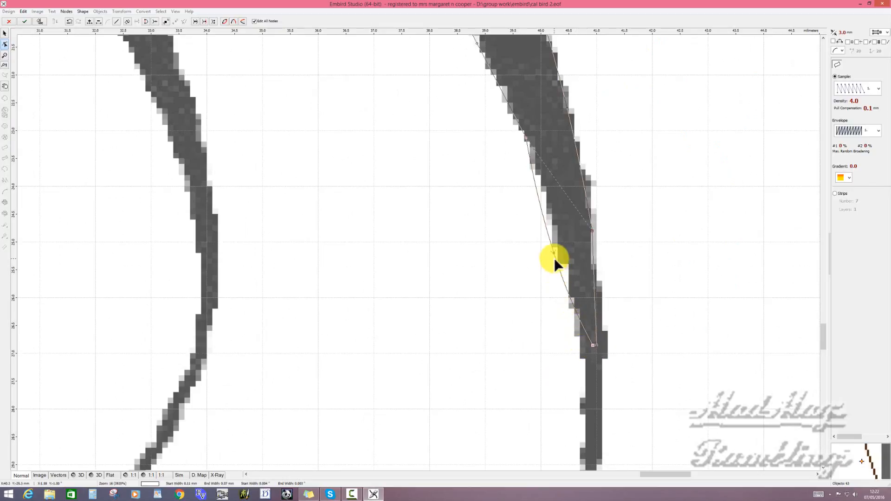
drag(554, 253, 566, 255)
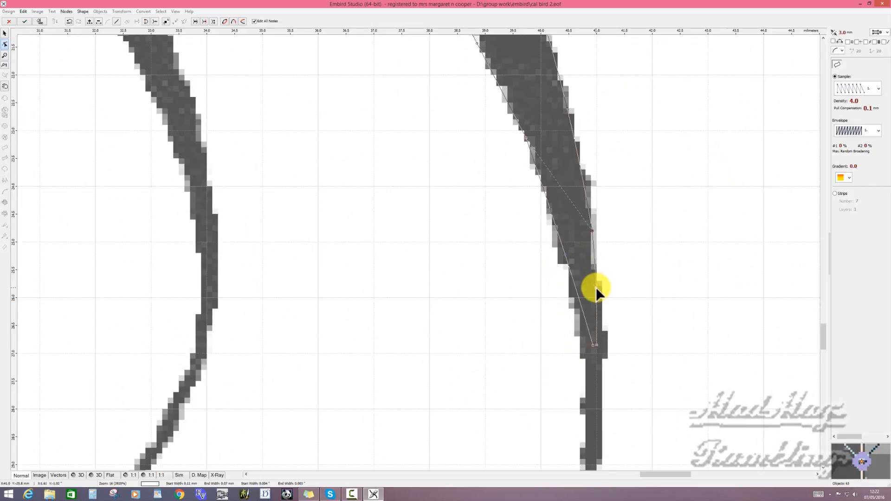
click(594, 345)
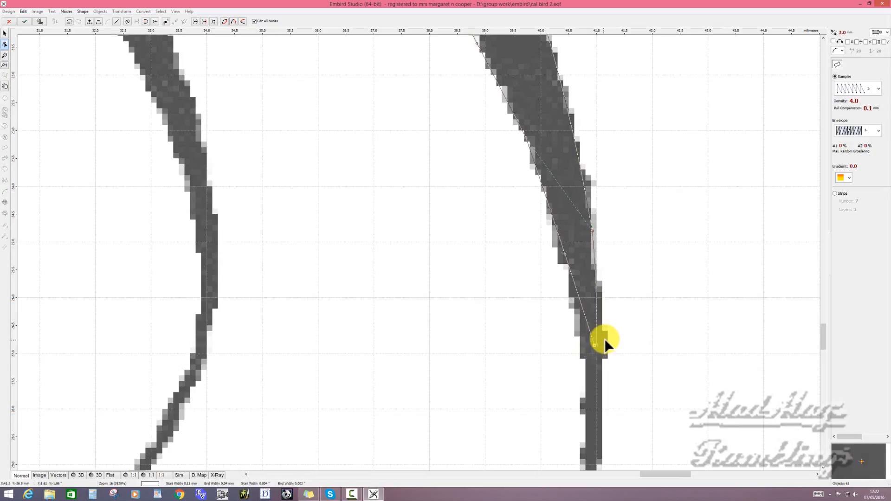
right_click(589, 281)
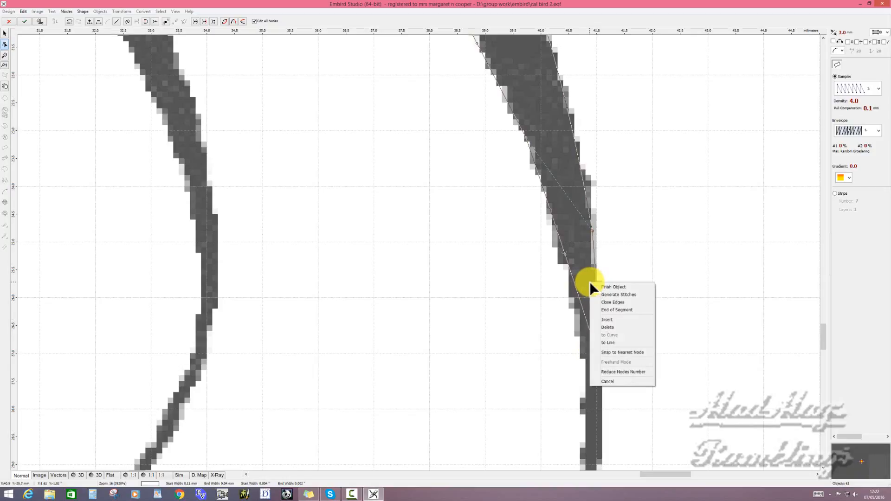
click(616, 294)
scroll(631, 258, down, 2)
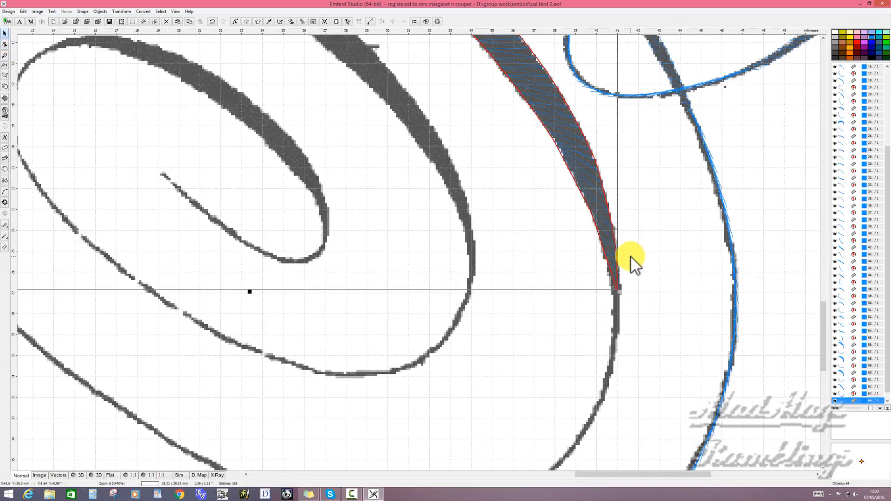
scroll(630, 257, down, 2)
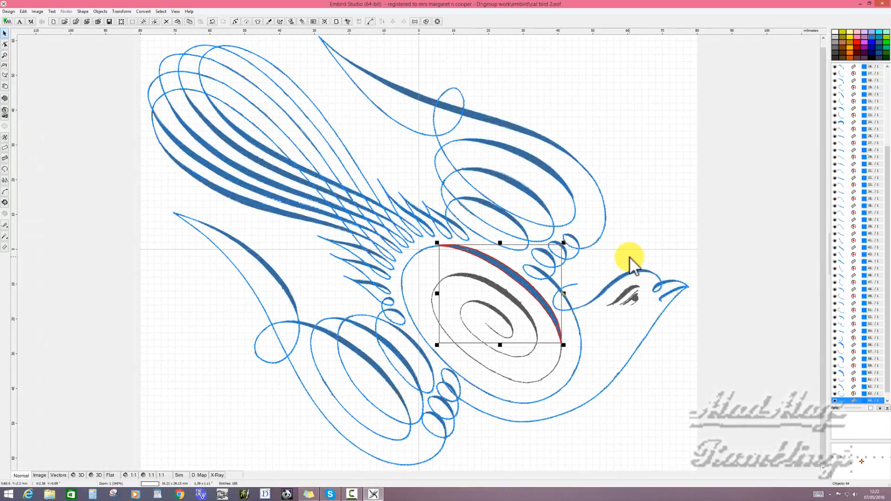
click(583, 335)
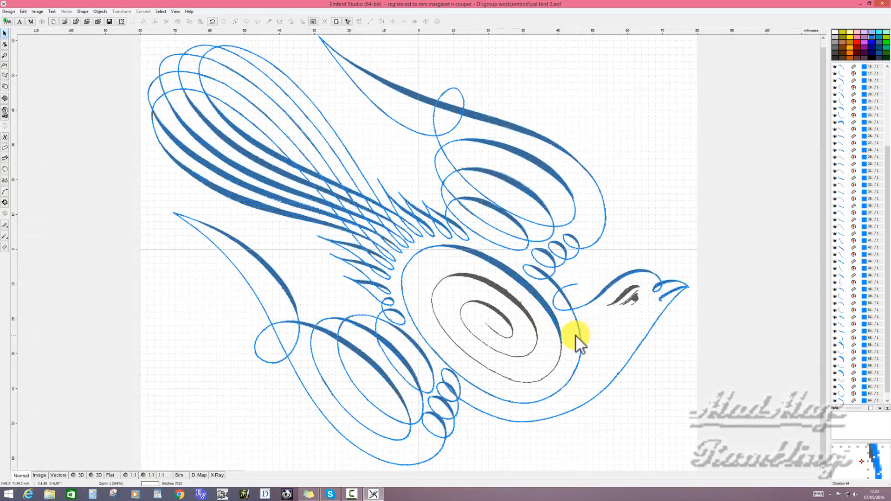
- Start an outline object at the column's tapered end and place nodes around the spiral's thin line up to the next thick stroke
click(13, 173)
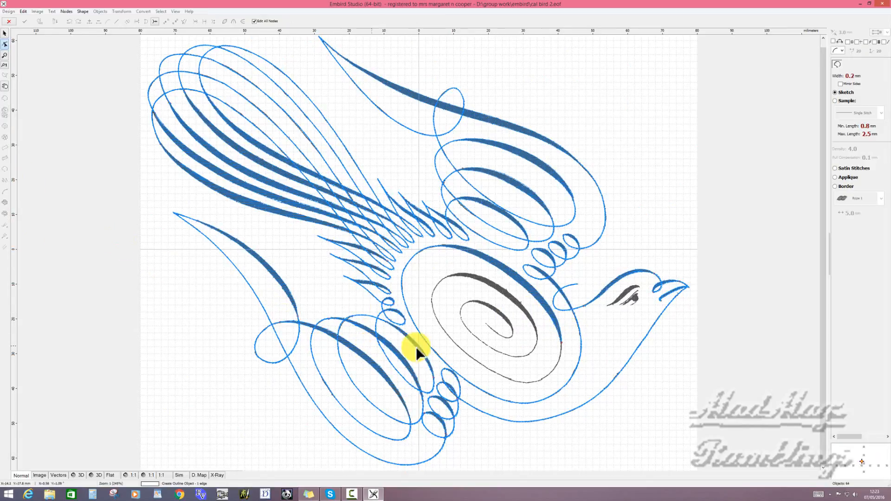
click(480, 349)
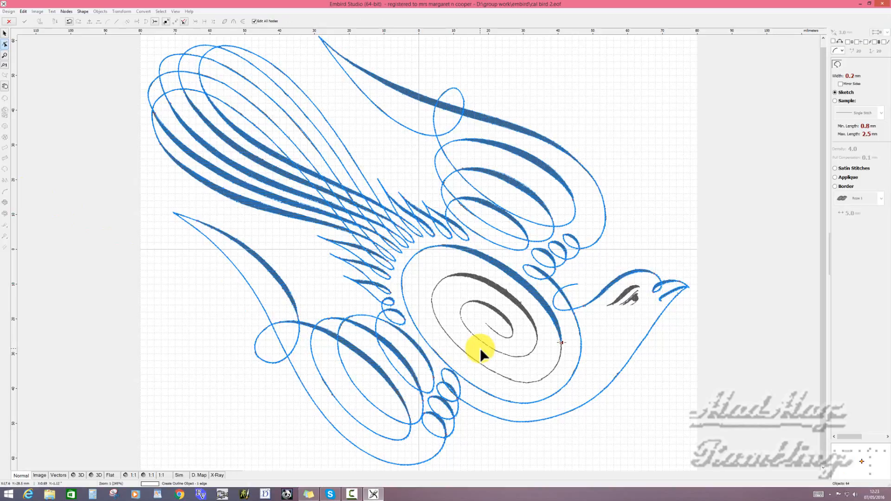
click(517, 380)
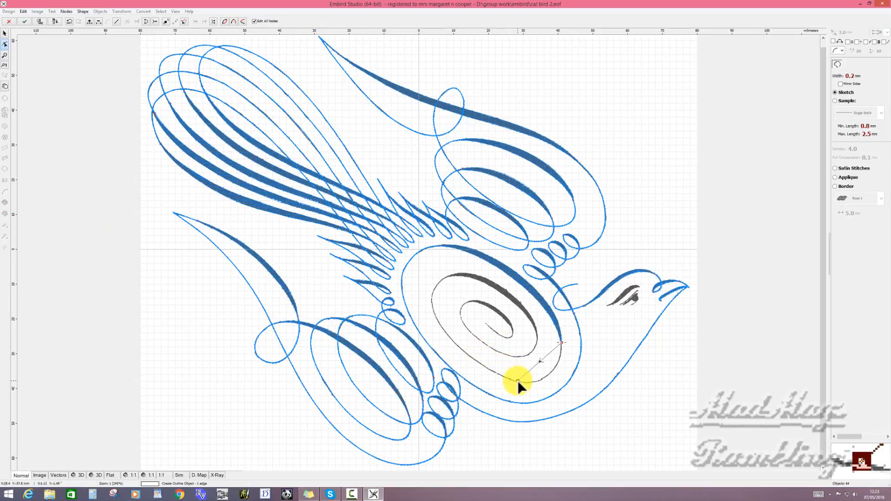
click(434, 313)
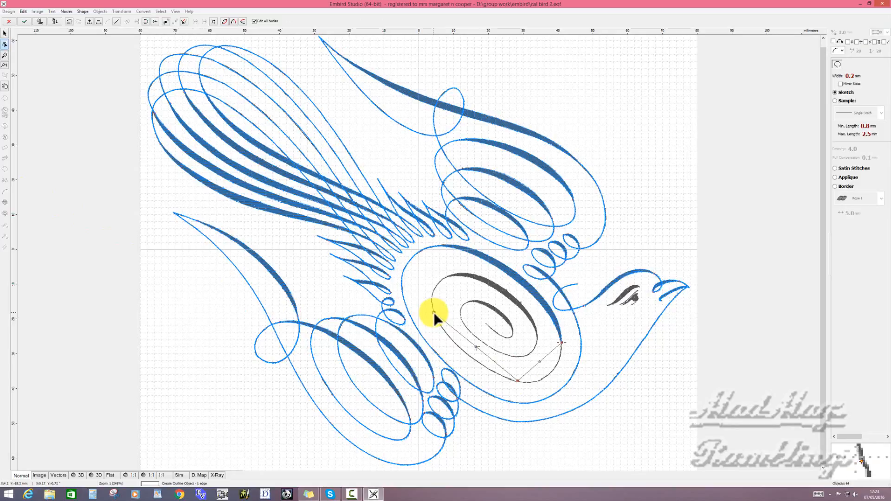
click(447, 275)
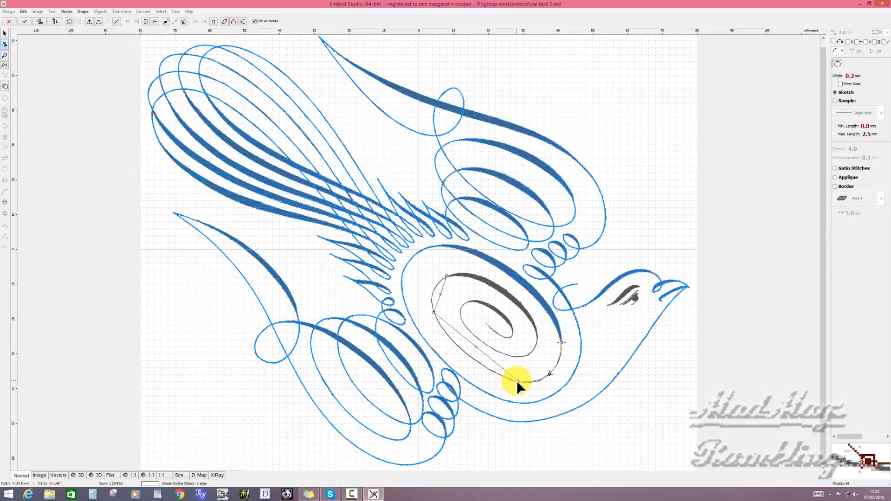
- Curve the outline's segments and adjust its nodes to follow the spiral's thin line, and generate its stitches
drag(518, 380, 520, 382)
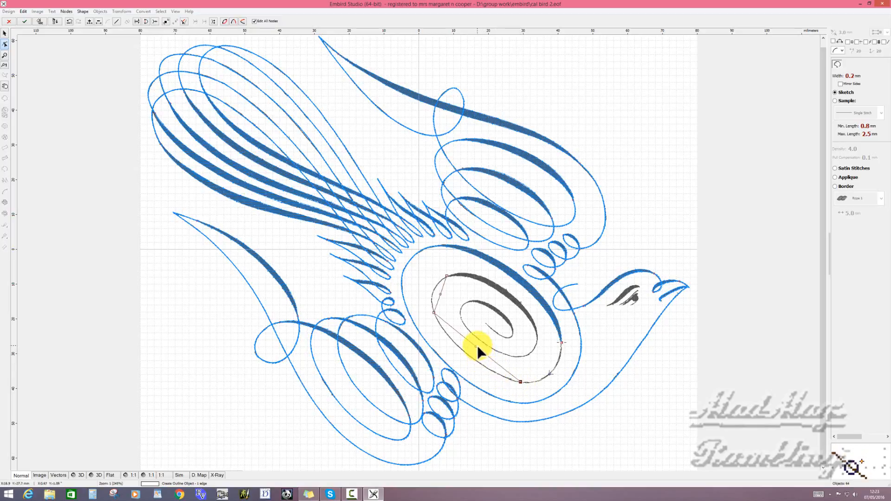
drag(473, 348, 472, 358)
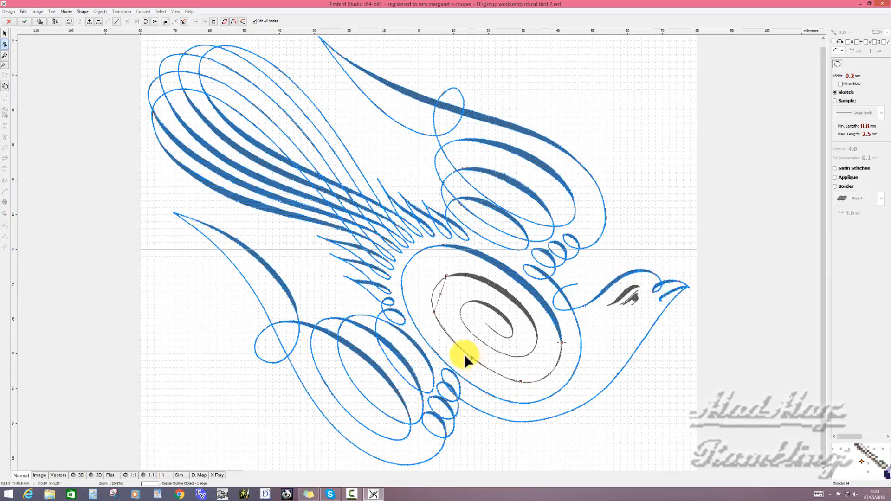
click(434, 314)
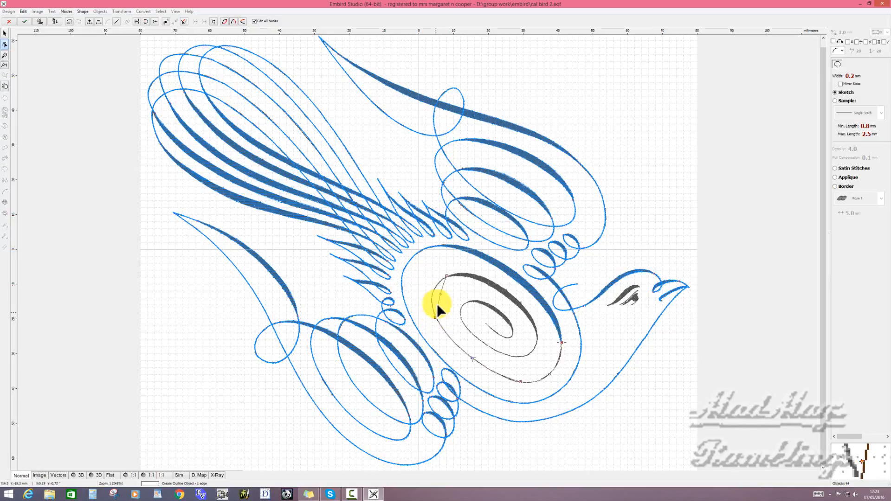
drag(440, 293, 433, 292)
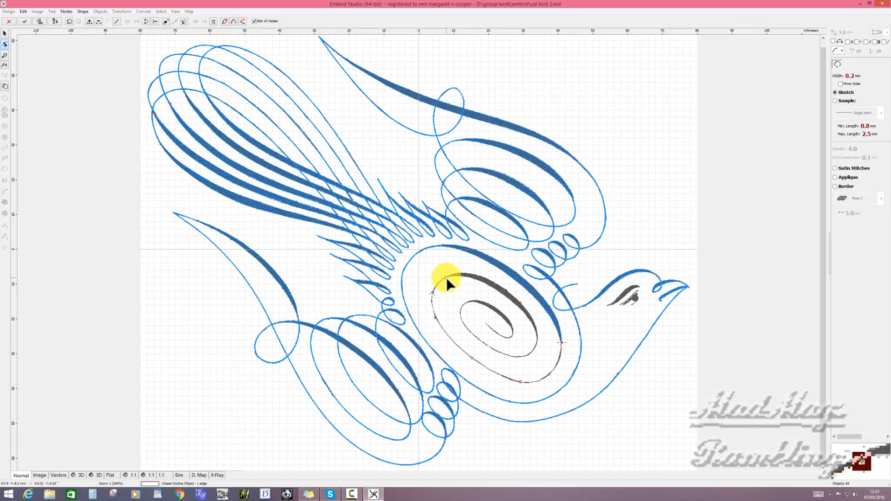
right_click(447, 277)
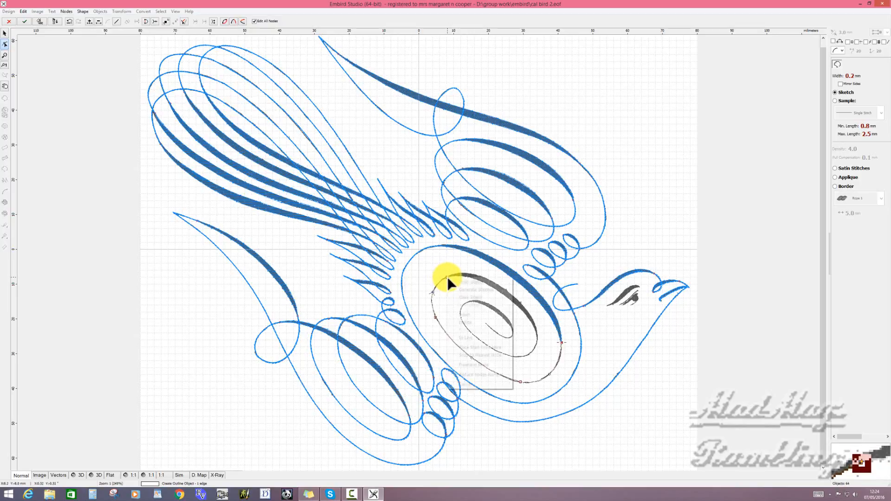
click(470, 290)
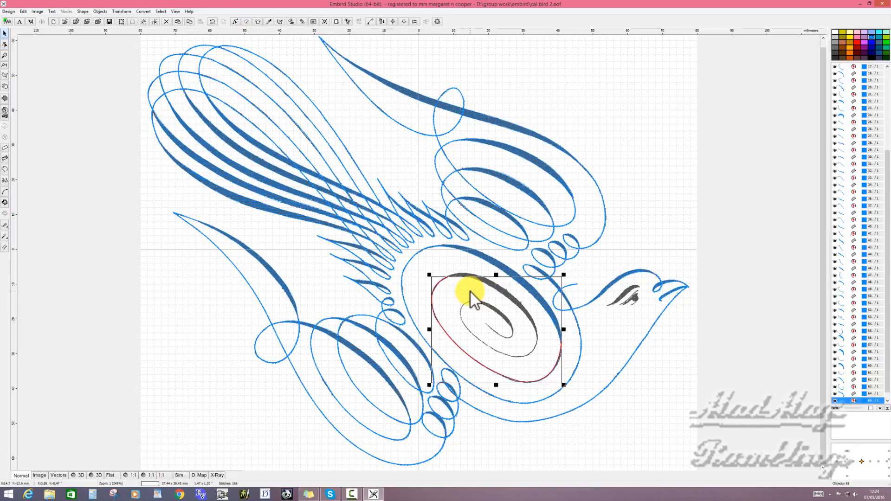
click(266, 285)
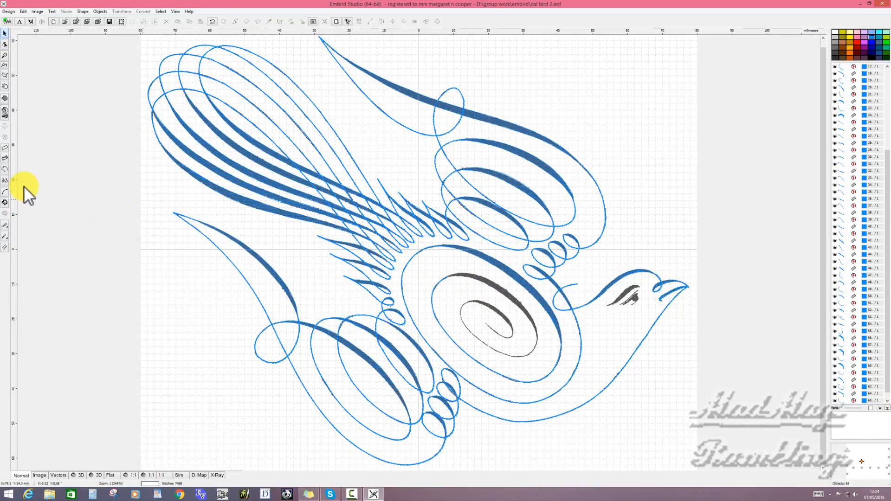
- Start a column object at the outline's end, place its first node pair across the spiral's next thick stroke, and curve both edges
click(5, 148)
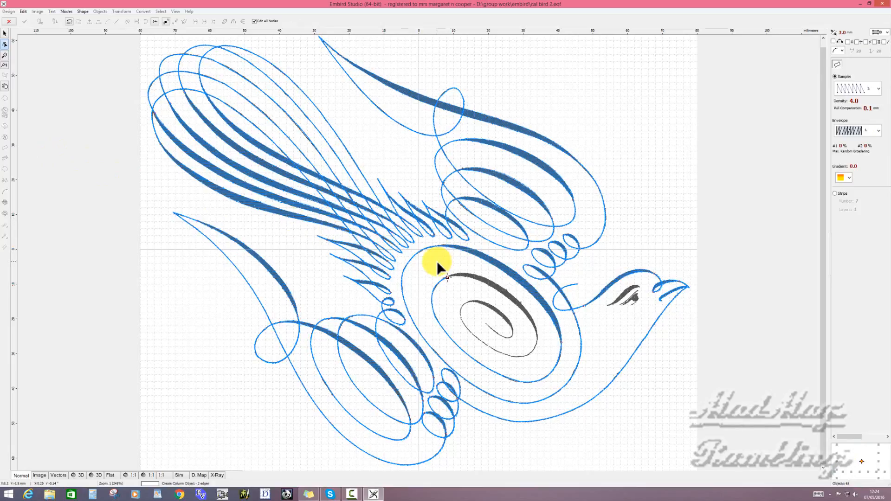
scroll(472, 303, up, 2)
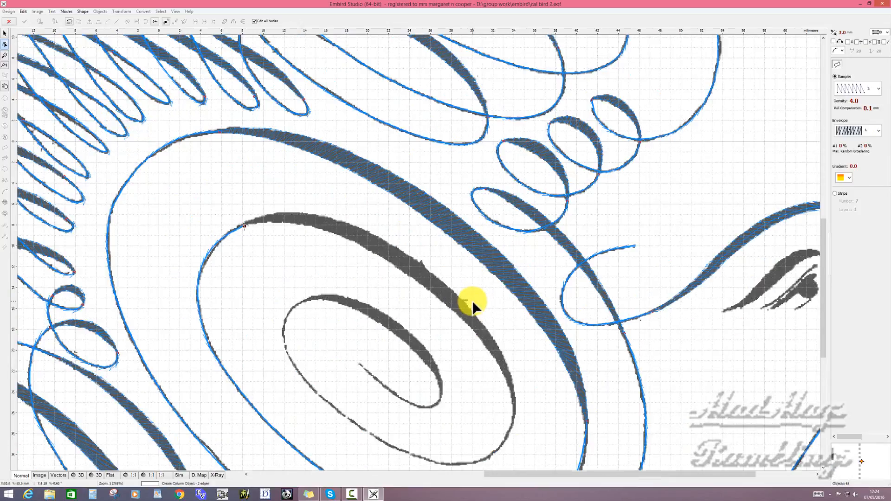
scroll(325, 277, up, 5)
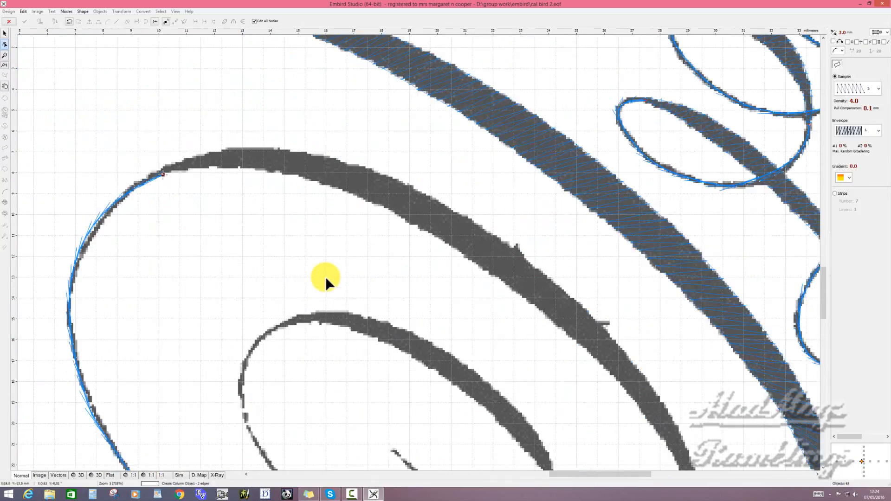
click(108, 134)
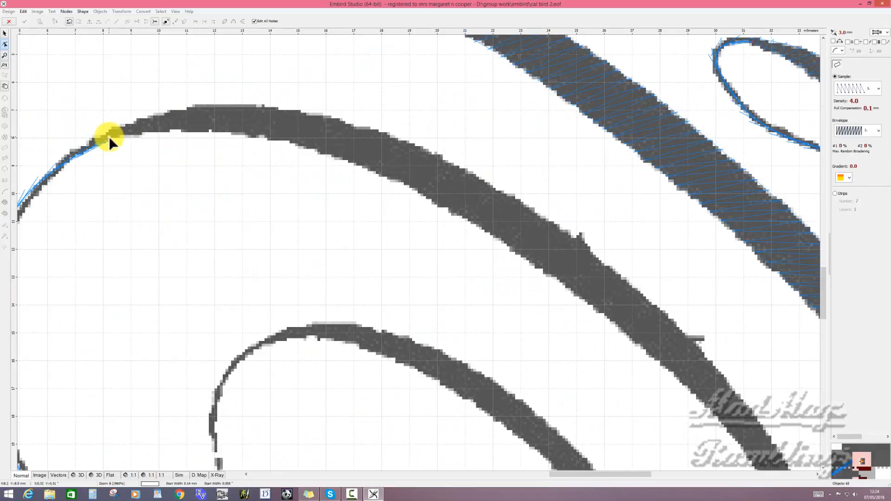
click(232, 130)
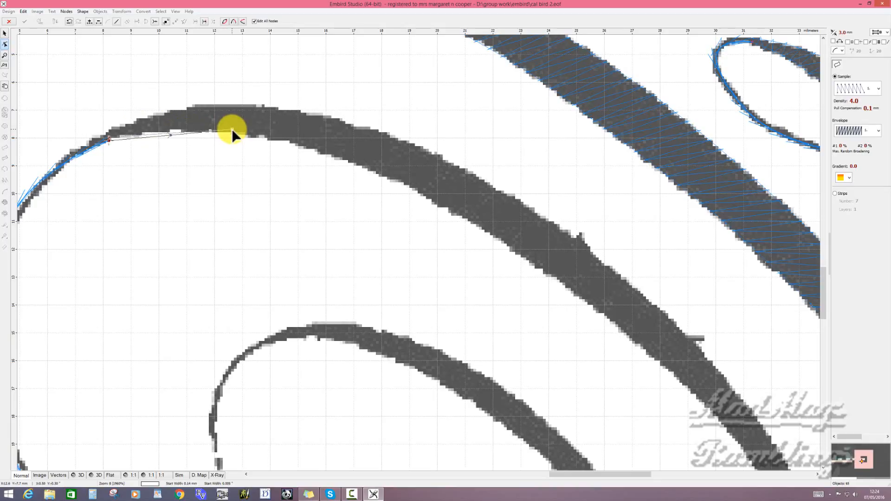
click(249, 103)
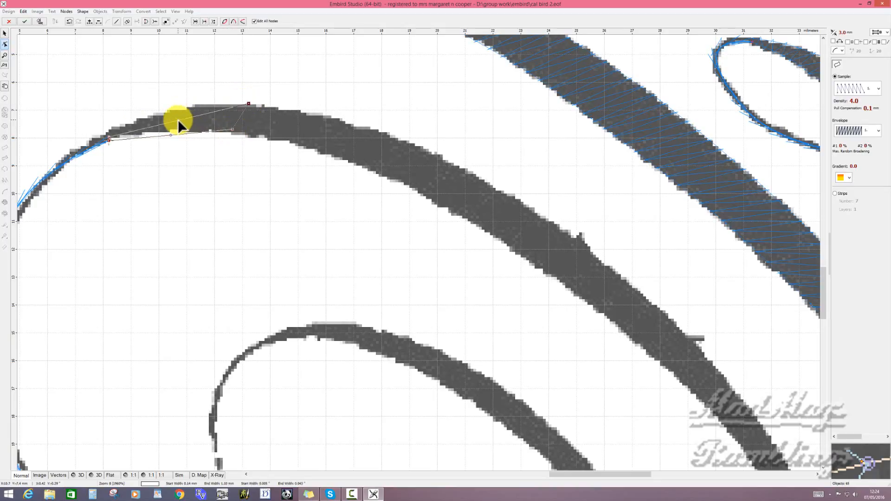
mouse_move(178, 119)
mouse_down()
mouse_move(177, 110)
mouse_move(171, 130)
mouse_up()
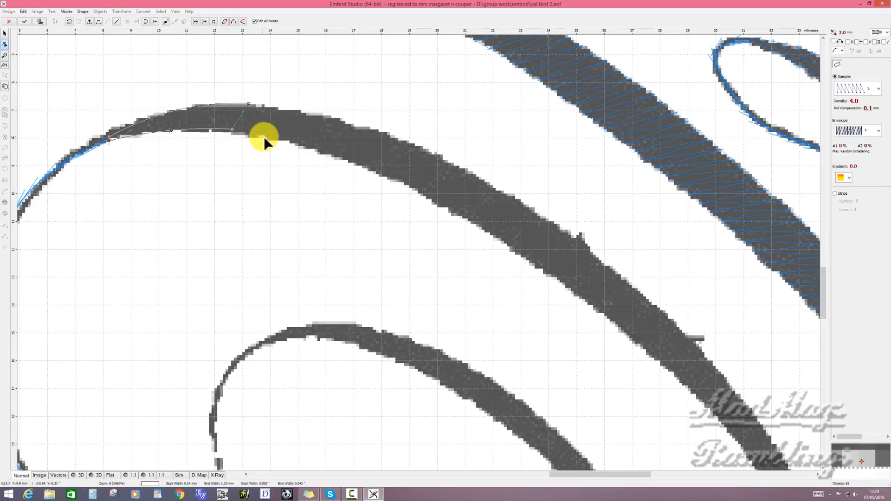
- Add a second node pair farther along the thick stroke and curve both edges of the new segment to fit it
click(383, 131)
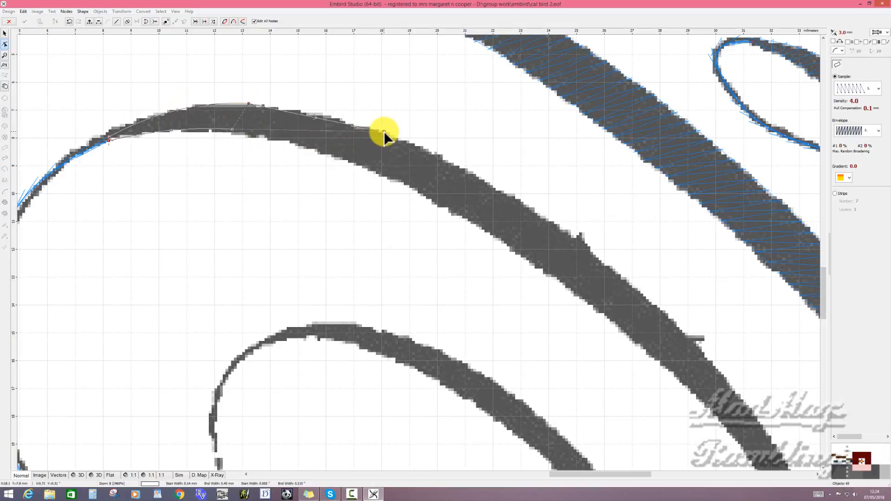
click(362, 166)
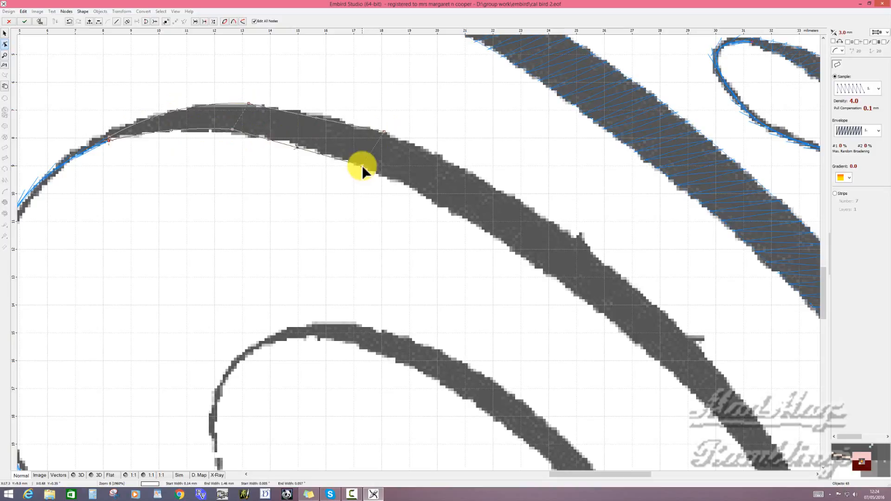
click(319, 115)
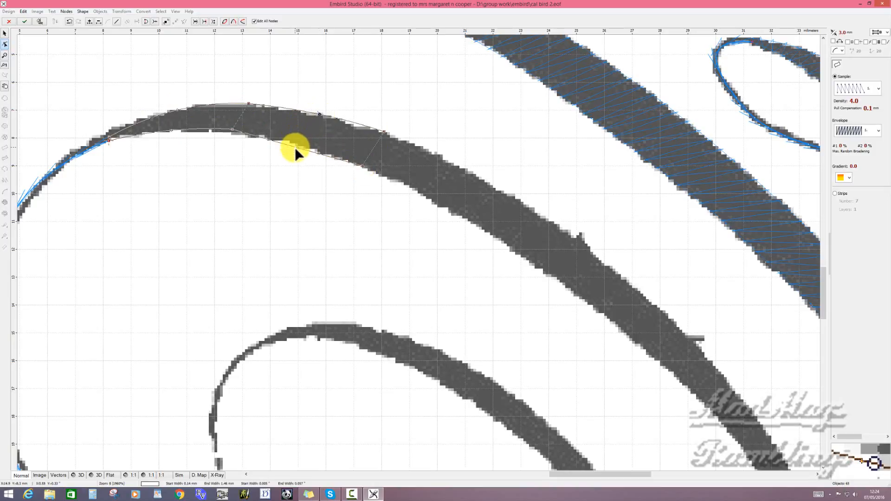
drag(297, 147, 299, 144)
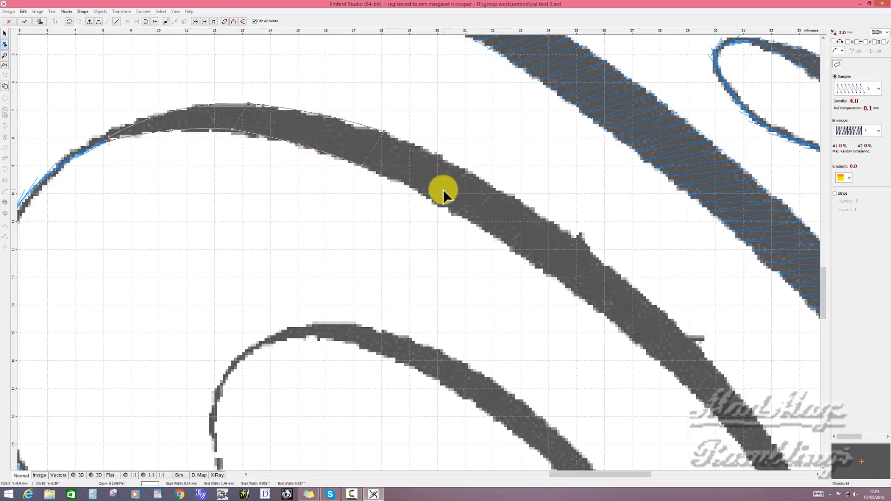
- Extend the column with two more node pairs across the stroke's widest part and curve the edges between them
click(536, 211)
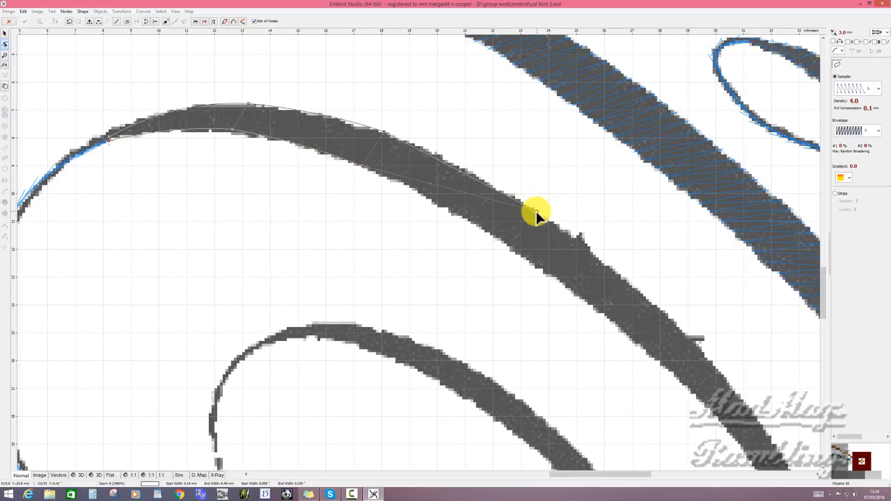
click(486, 230)
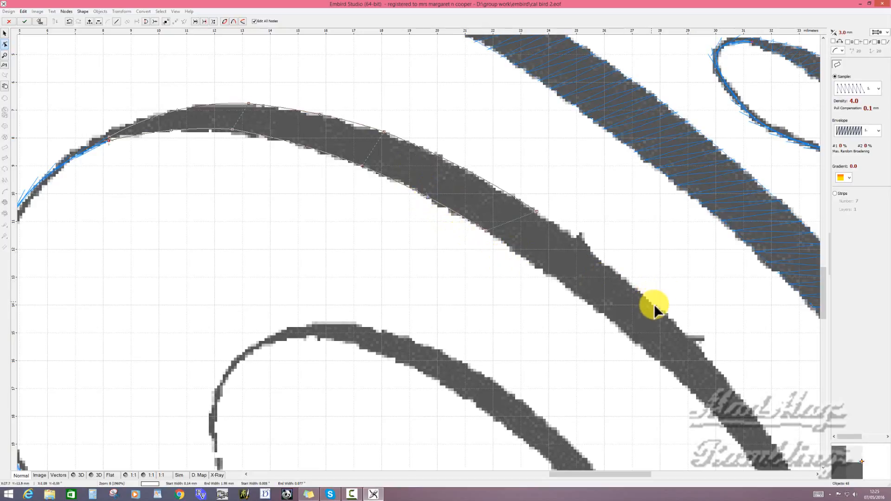
click(680, 327)
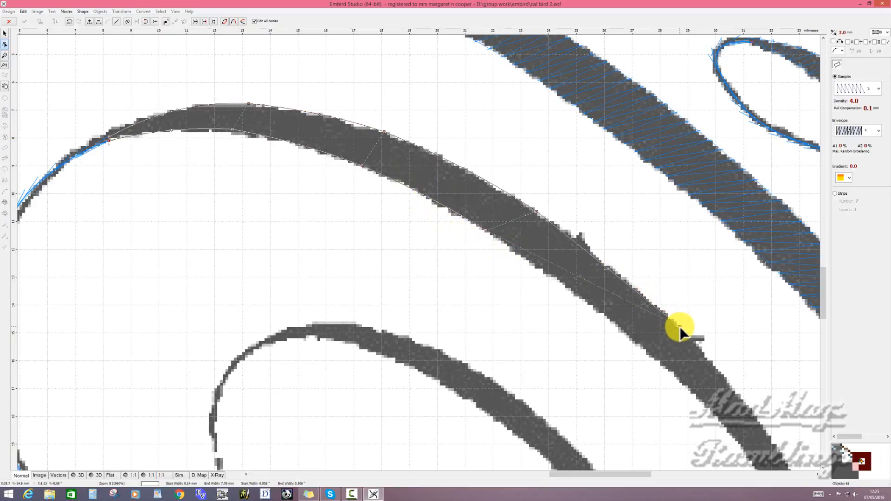
click(617, 324)
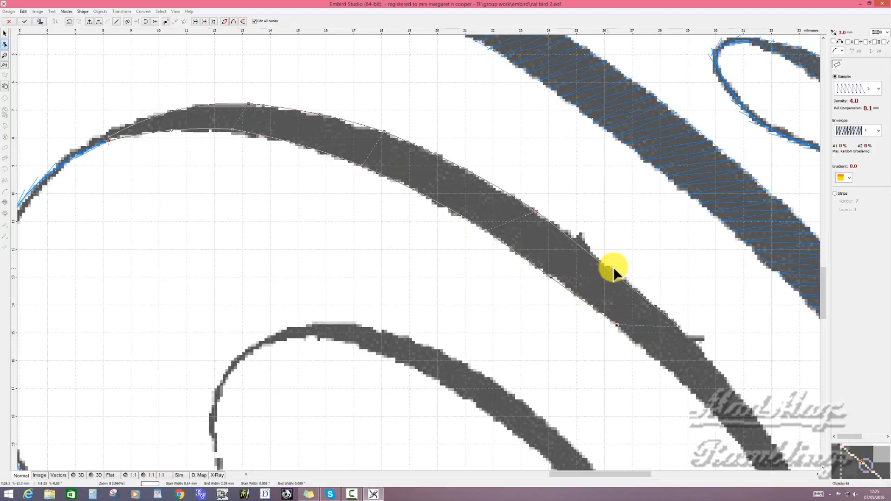
drag(608, 269, 610, 267)
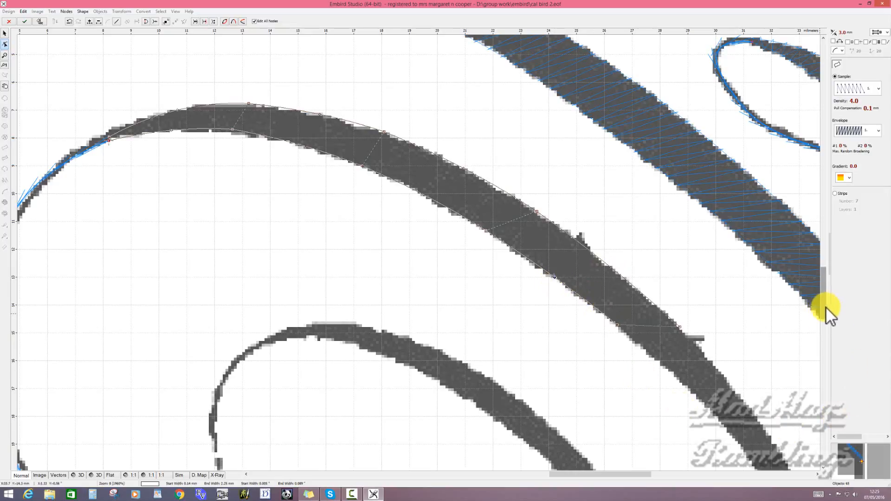
- Add the next node pair where the thick stroke begins to narrow below the small side spur
drag(825, 307, 832, 328)
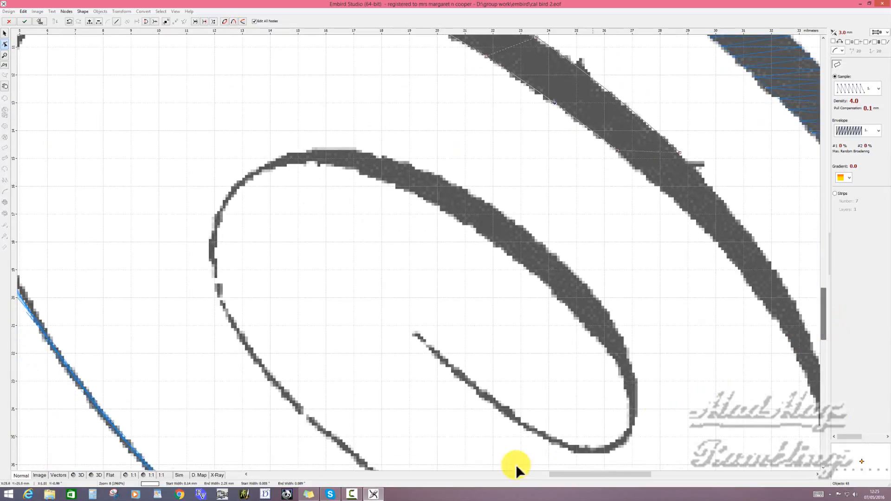
drag(568, 473, 592, 473)
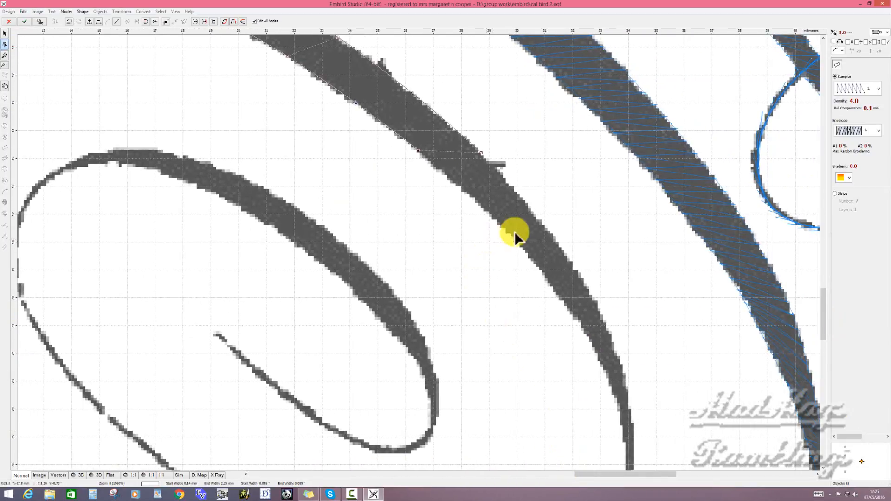
click(558, 243)
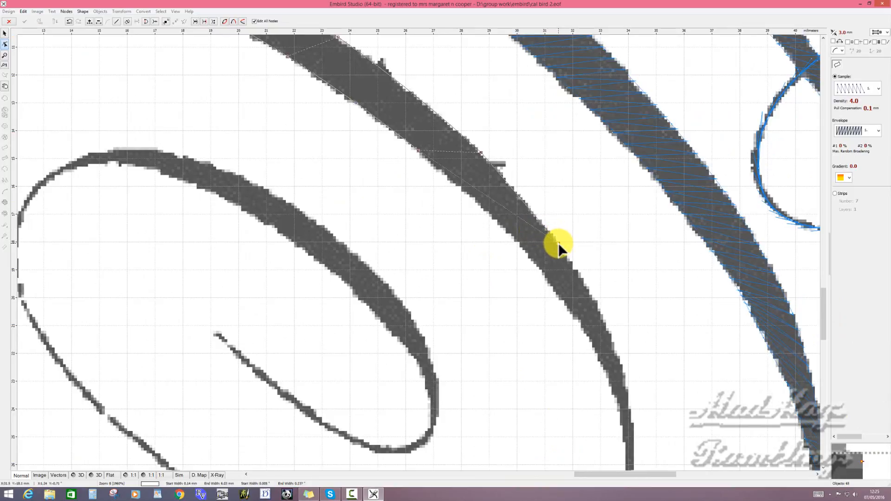
click(505, 229)
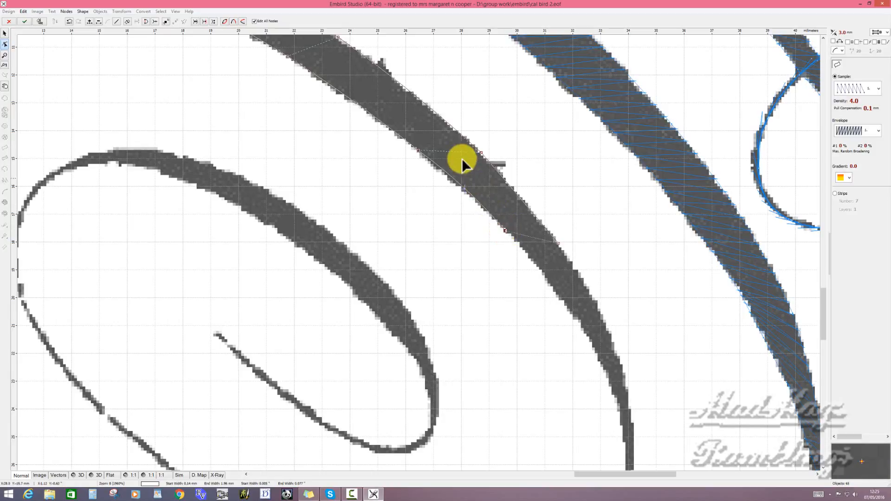
- Adjust the outer edge around the spur and fit the newest segment's edges and end nodes to the stroke
click(413, 92)
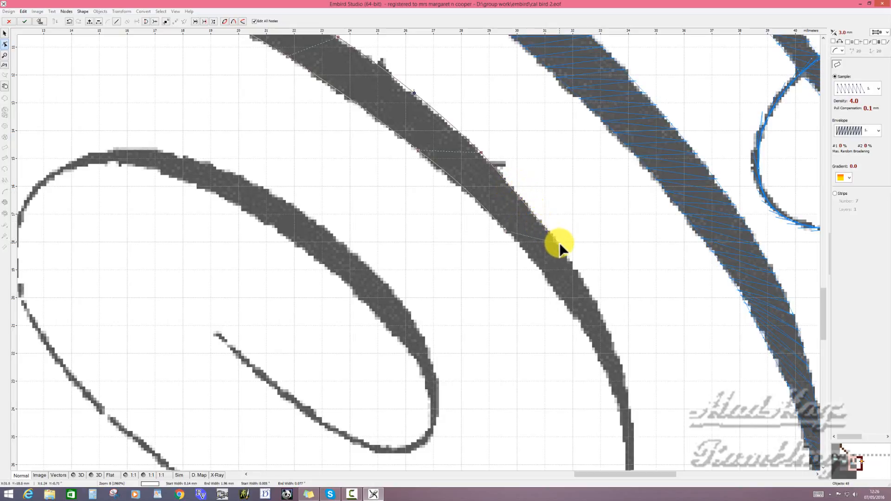
mouse_move(561, 242)
mouse_down()
mouse_move(571, 235)
mouse_move(561, 238)
mouse_up()
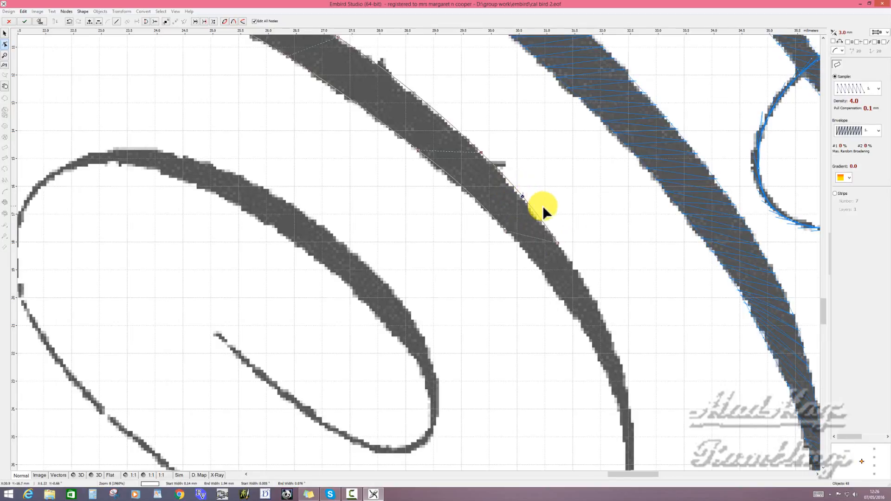
scroll(542, 205, up, 2)
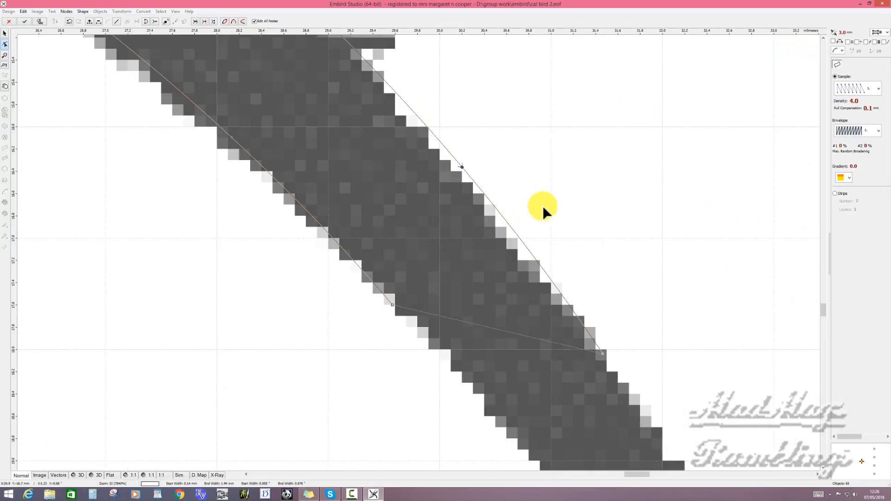
click(461, 167)
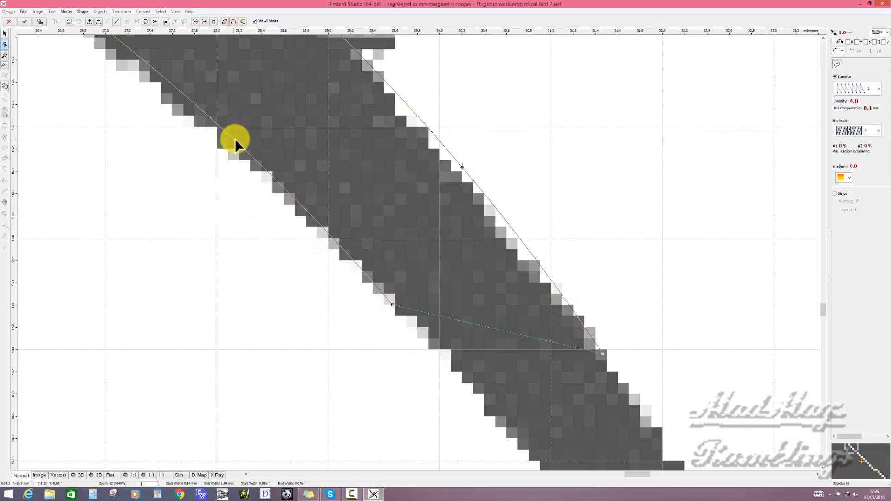
click(392, 305)
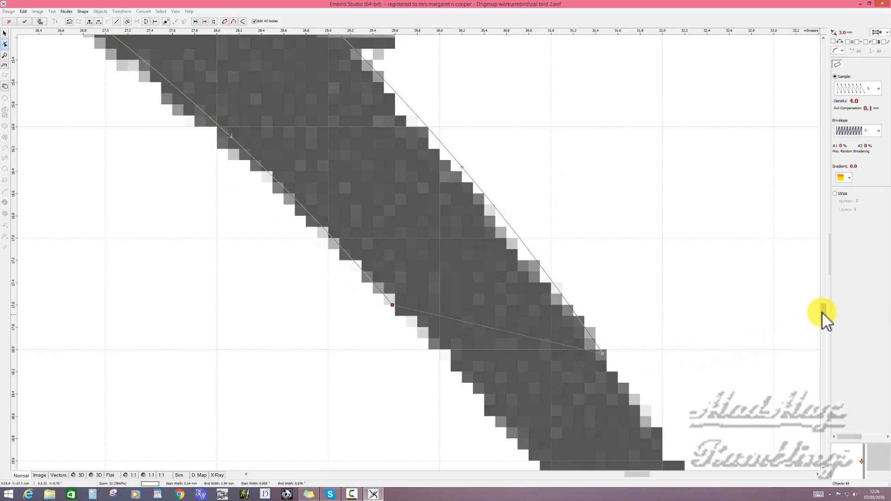
- Add another node pair toward the stroke's tapering end, curve both edges of that segment, and select its inner end node
scroll(821, 310, down, 10)
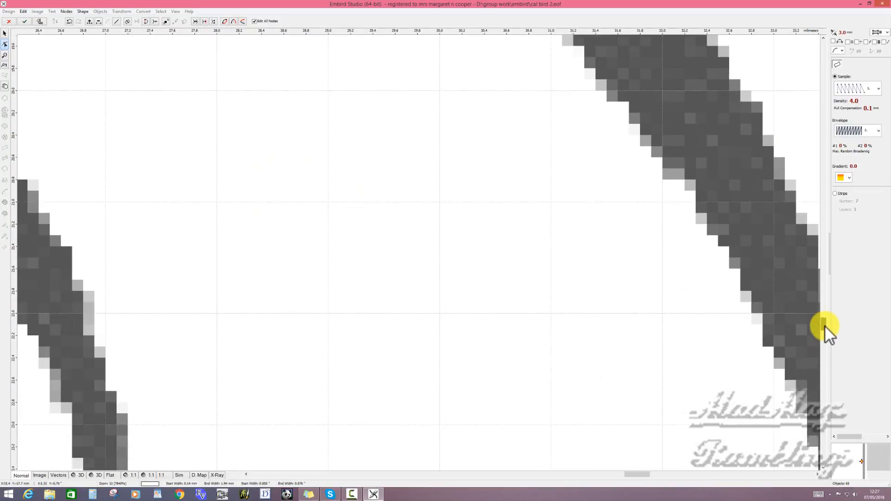
scroll(824, 325, up, 5)
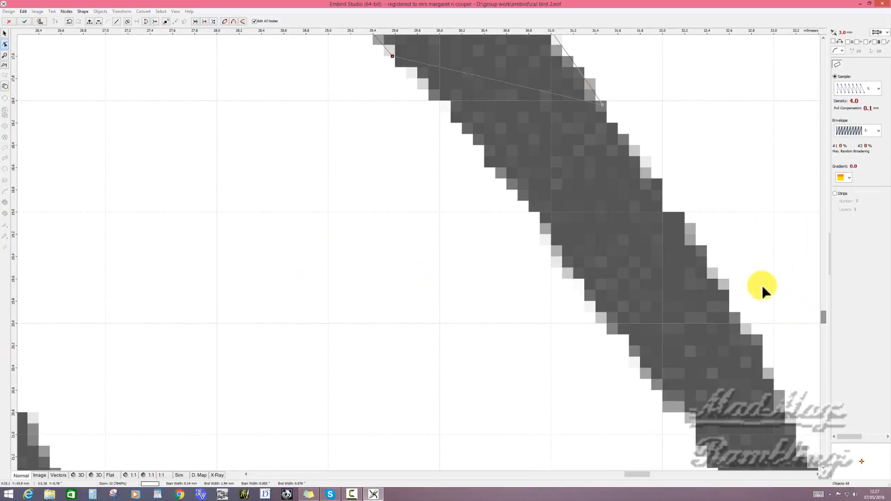
scroll(734, 279, down, 1)
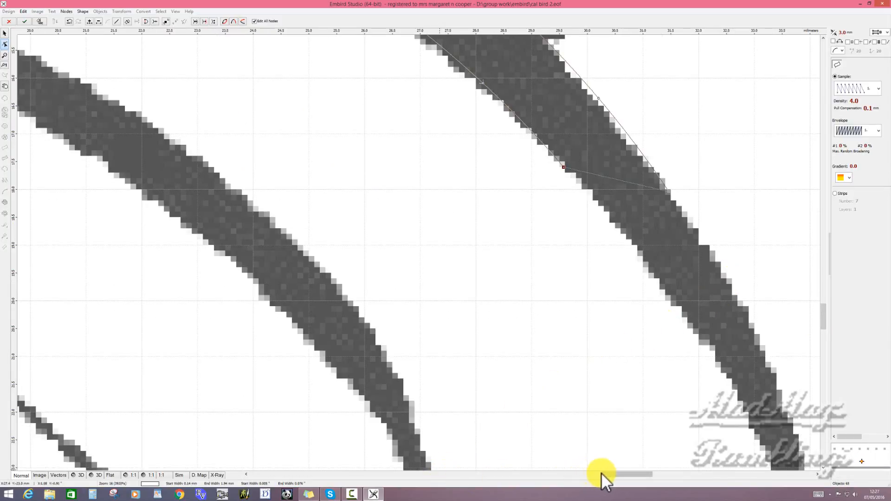
drag(603, 472, 617, 472)
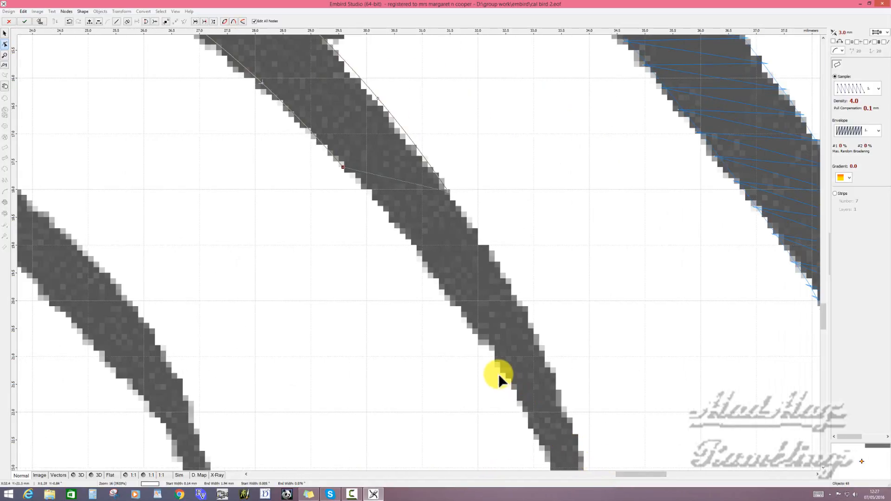
click(556, 386)
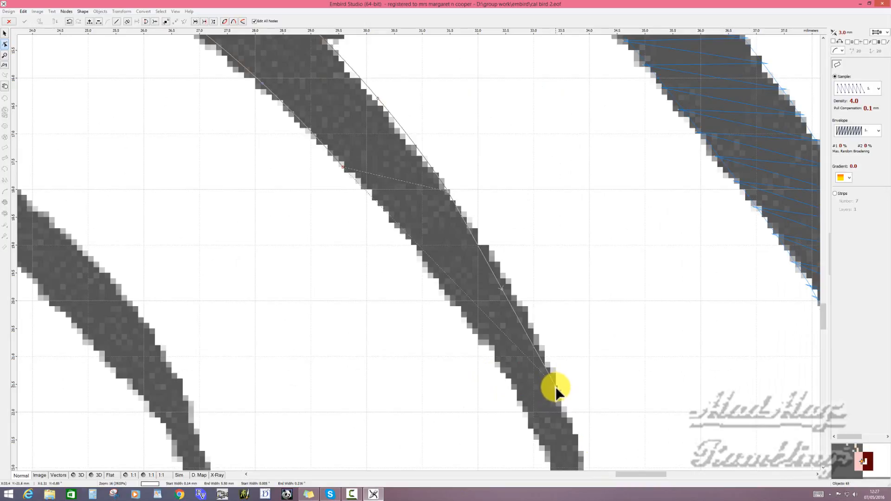
click(486, 344)
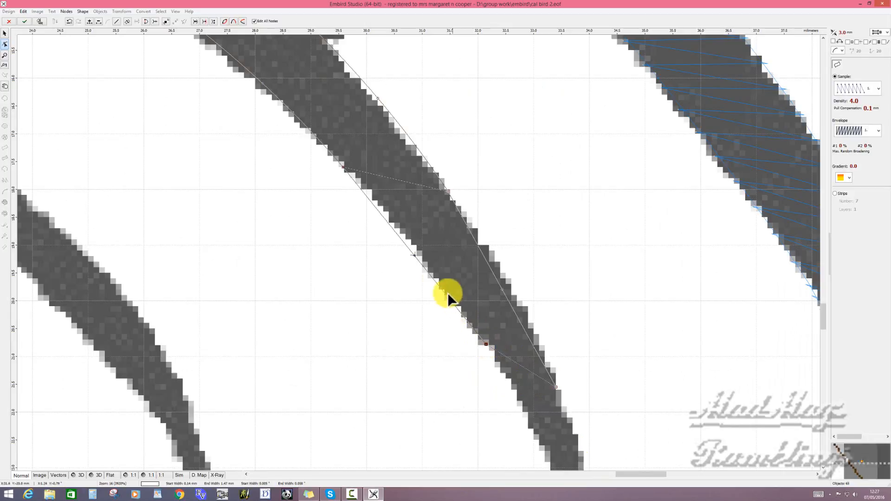
click(417, 255)
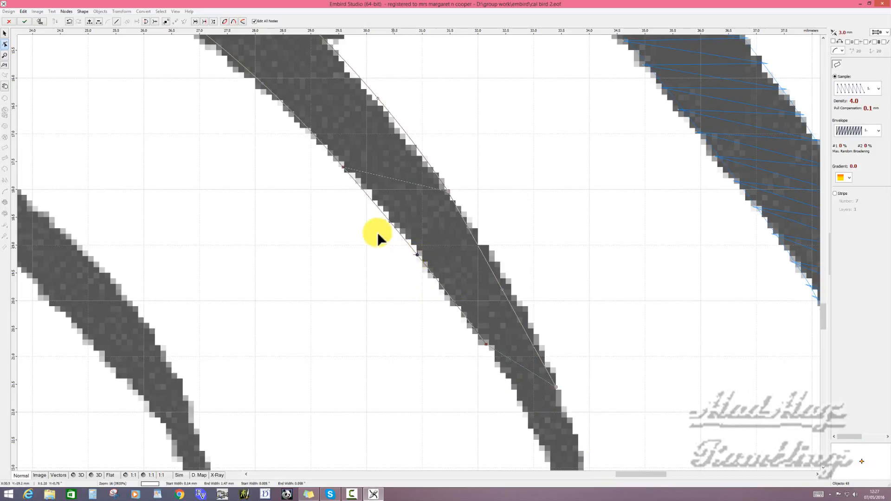
click(342, 165)
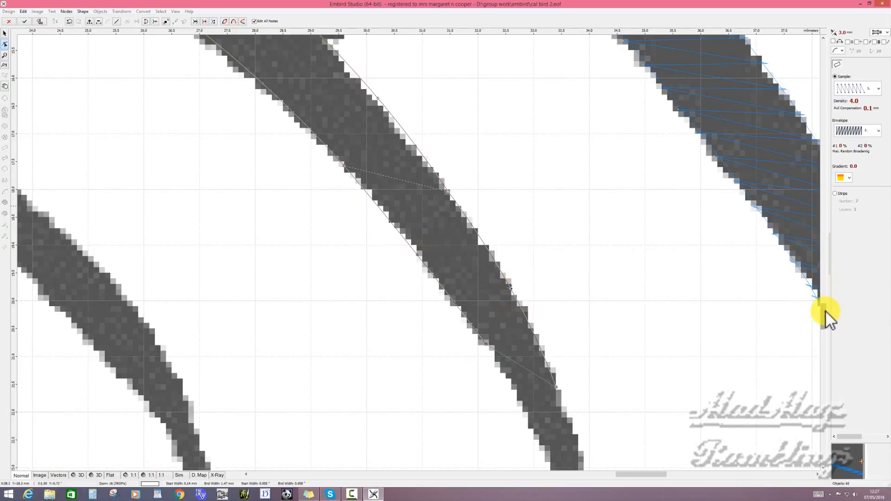
drag(825, 310, 832, 324)
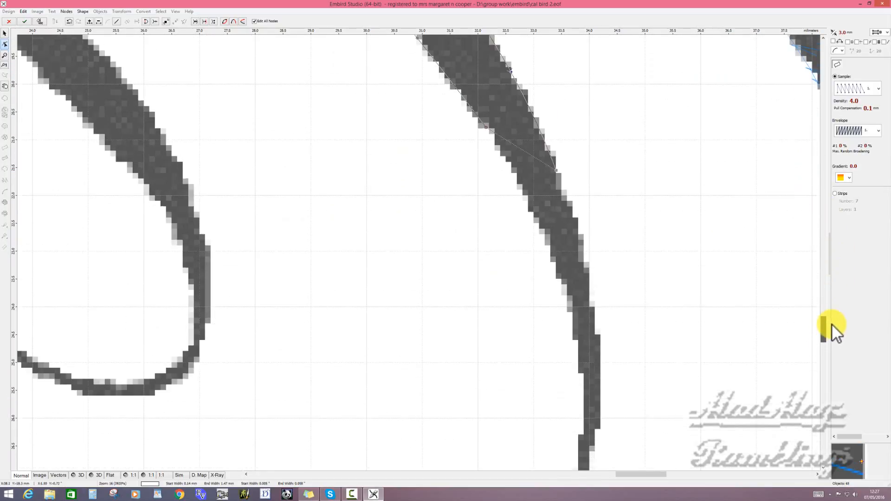
click(485, 127)
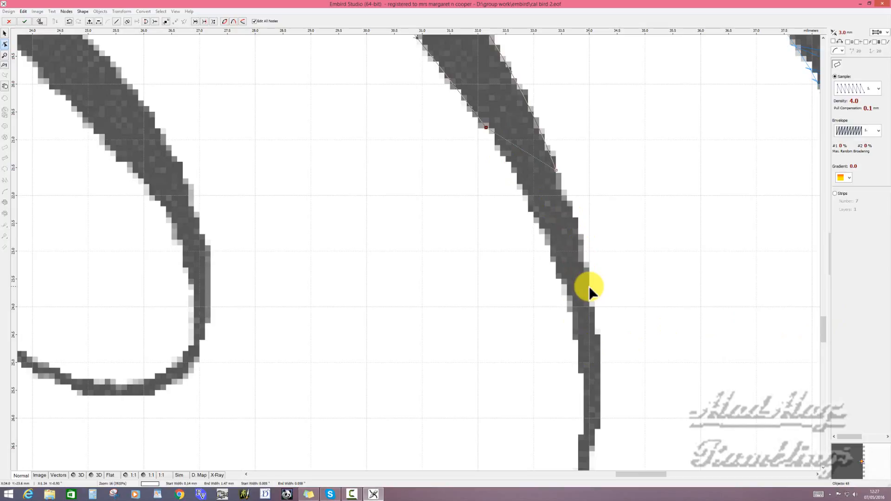
- Extend the column with two more node pairs along the narrowing stroke, bringing the last pair together where it meets the thin line
click(581, 244)
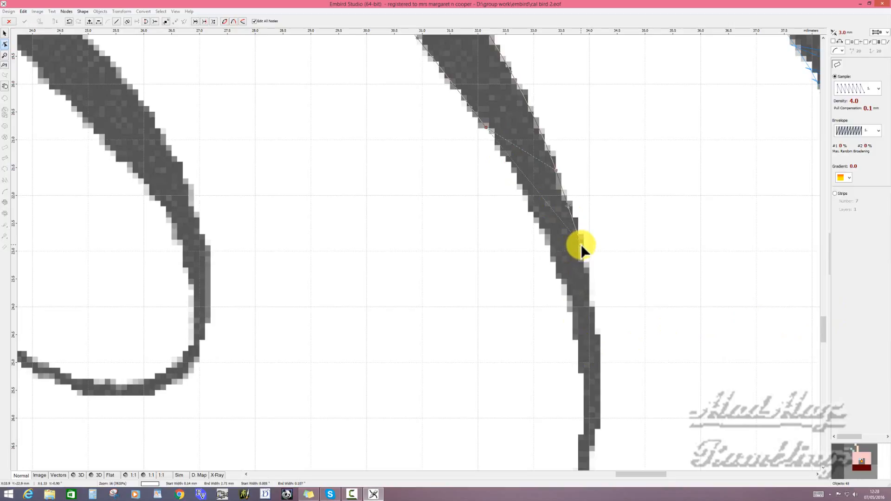
click(536, 214)
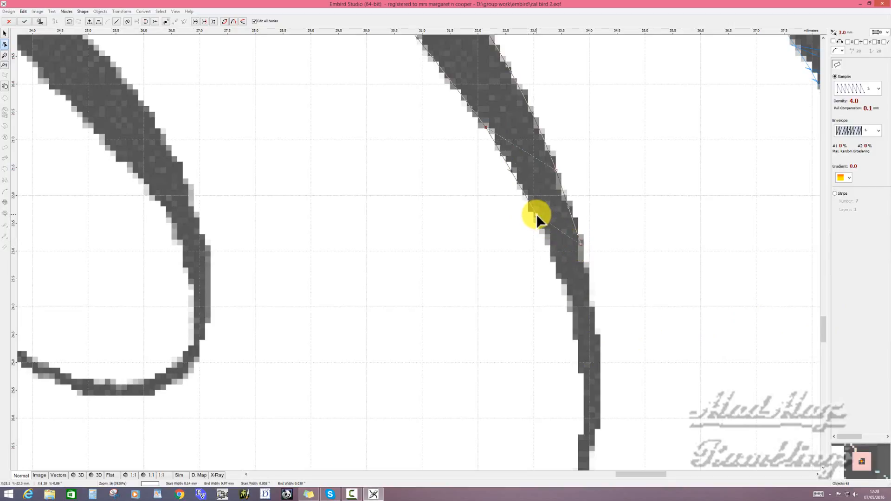
click(588, 306)
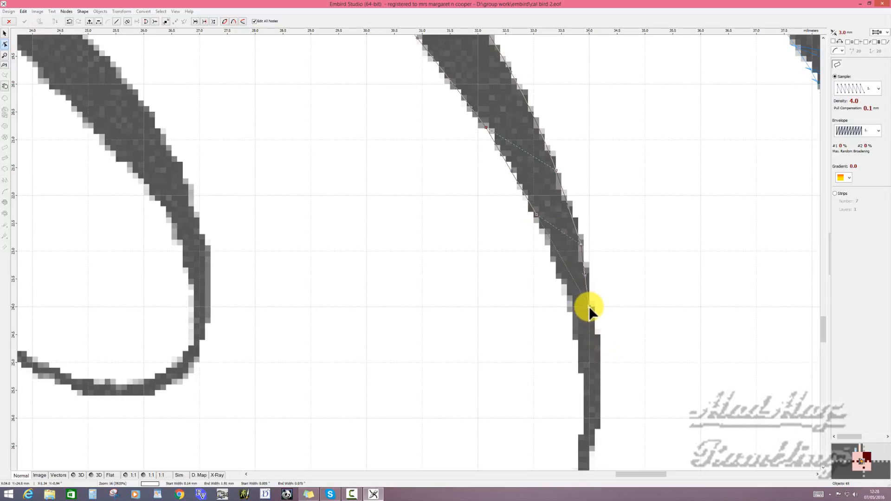
click(555, 306)
drag(556, 306, 586, 305)
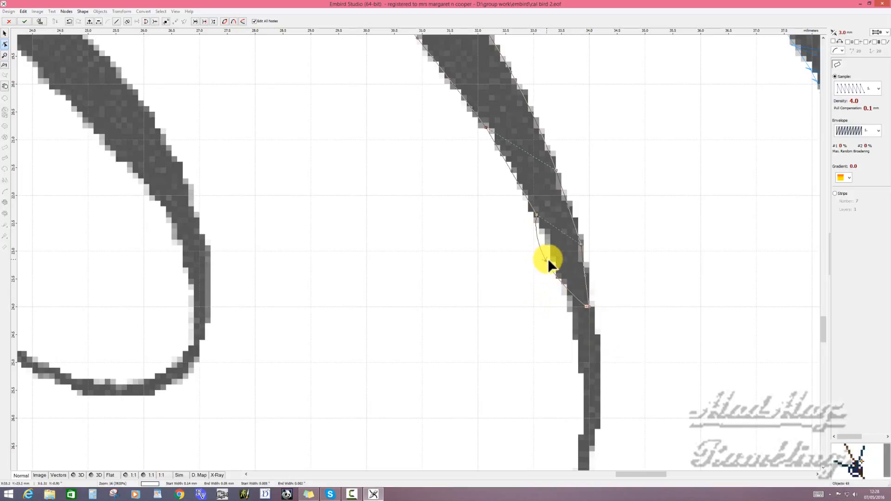
- Fit the last segment's inner and outer edges to the tapering stroke and generate the column's stitches
drag(549, 258, 558, 257)
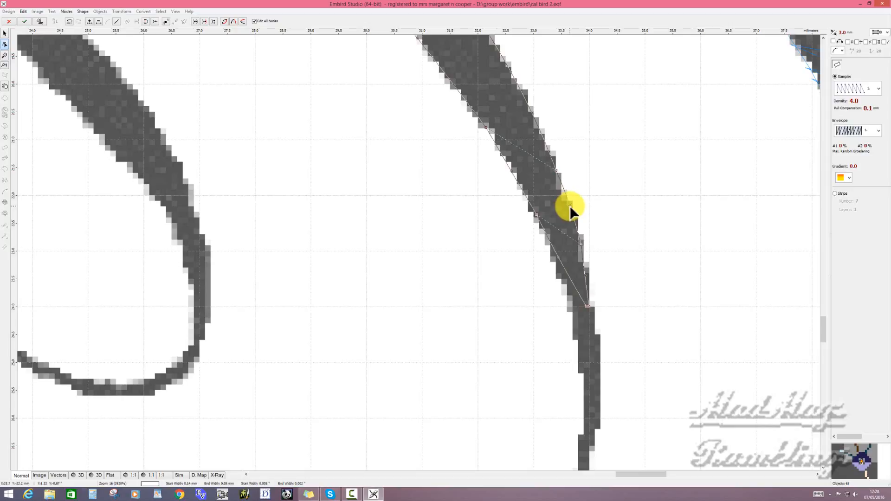
click(586, 271)
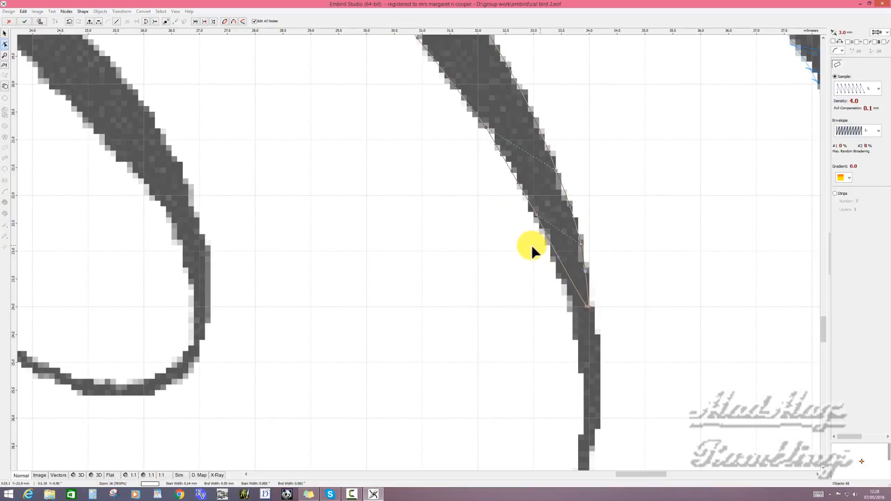
right_click(567, 240)
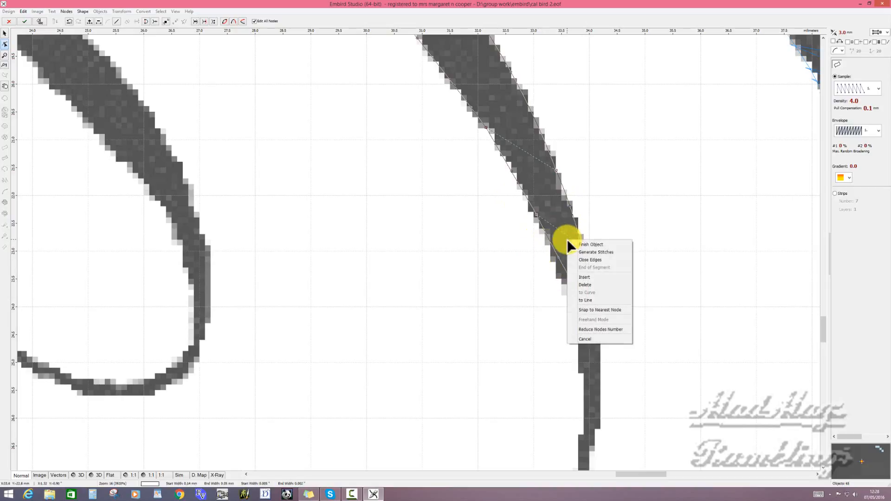
click(590, 252)
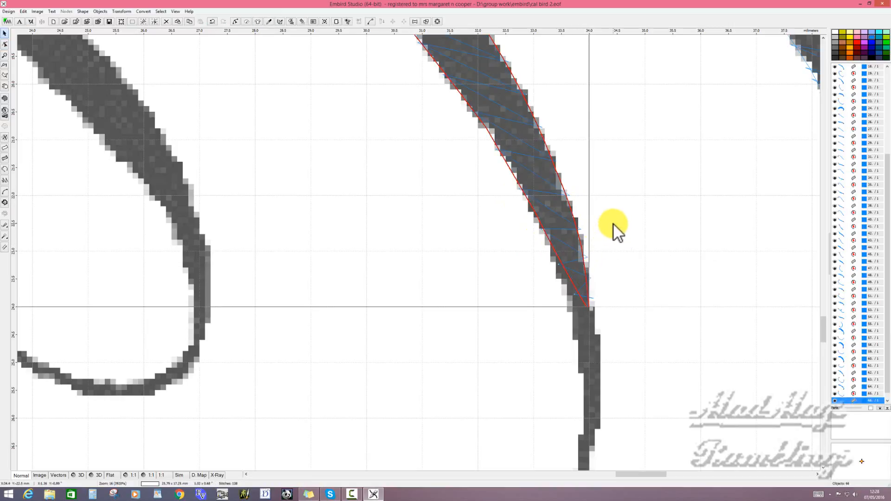
- Start an outline at the finished column's tapered end and place nodes along the thin line up to the innermost thick stroke
scroll(617, 229, up, 2)
scroll(613, 228, down, 4)
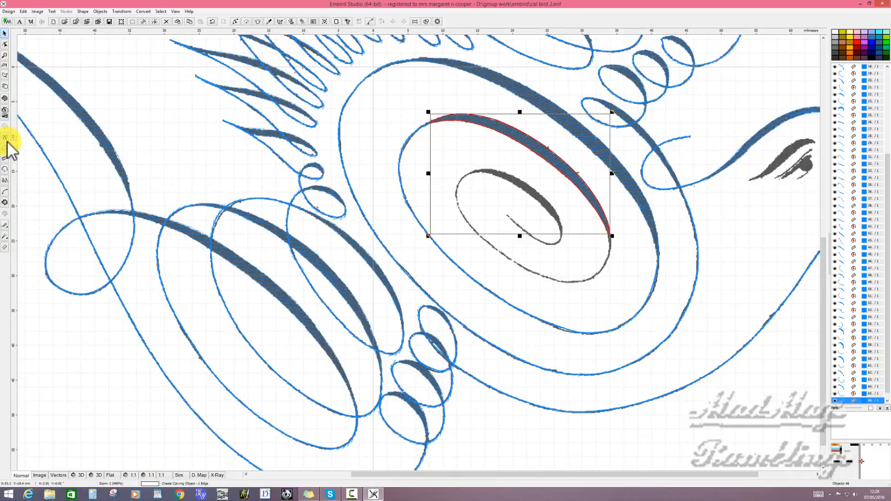
click(5, 170)
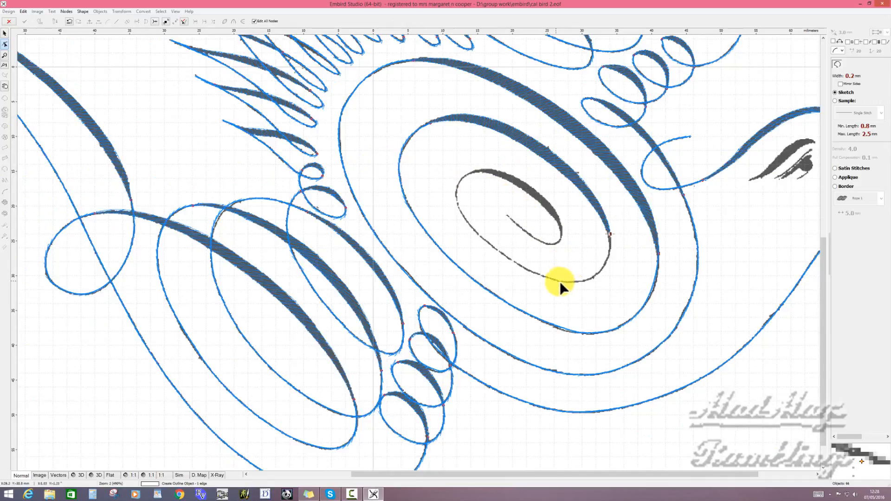
click(589, 279)
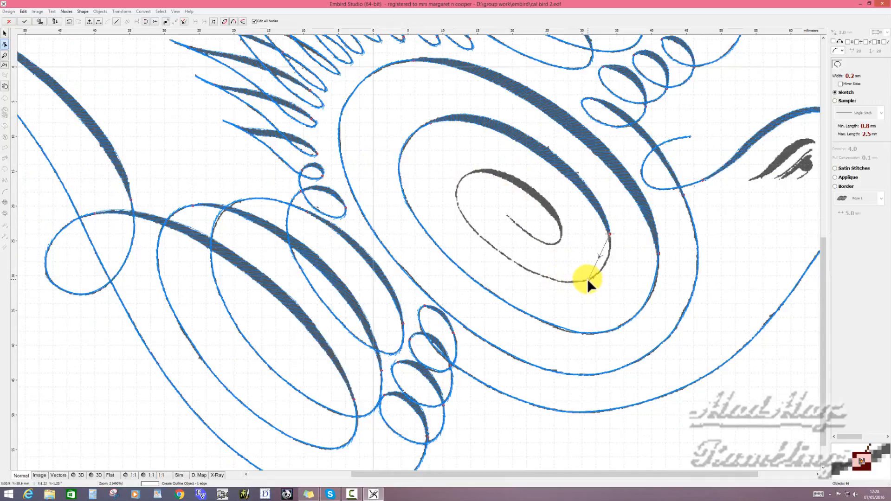
click(469, 223)
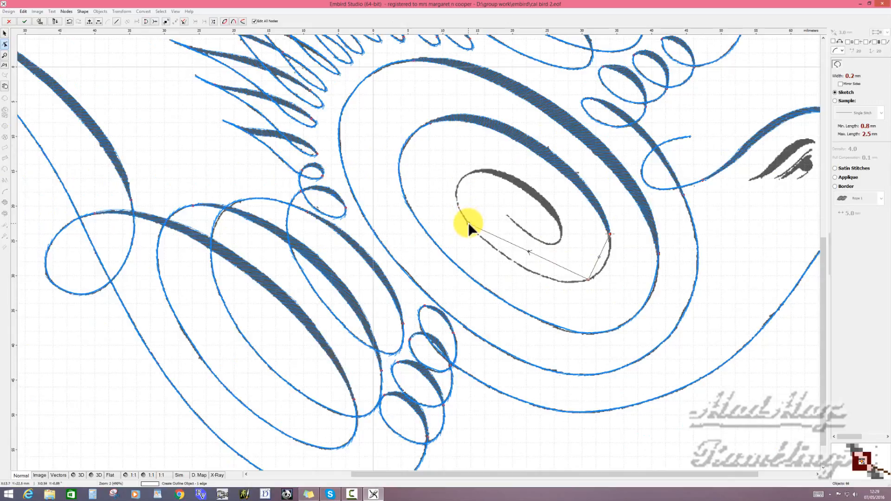
click(473, 172)
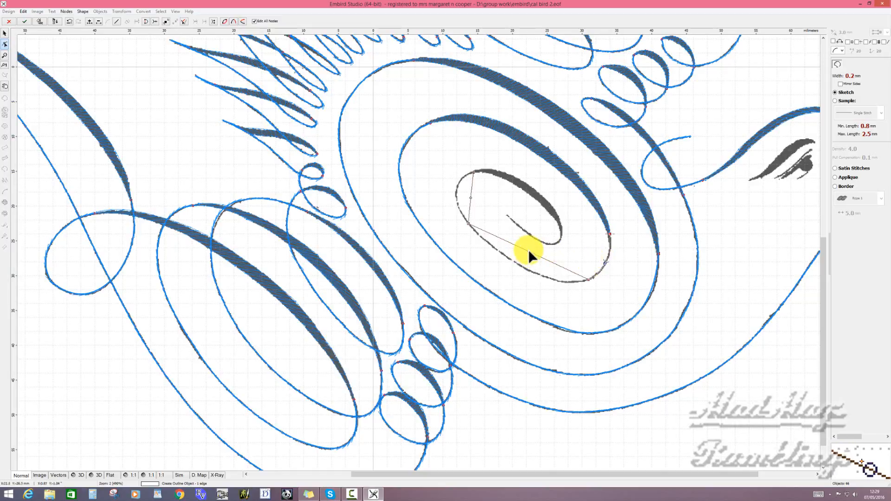
- Curve the outline's segments and adjust its node to follow the thin line, and generate the outline's stitches
drag(528, 250, 536, 272)
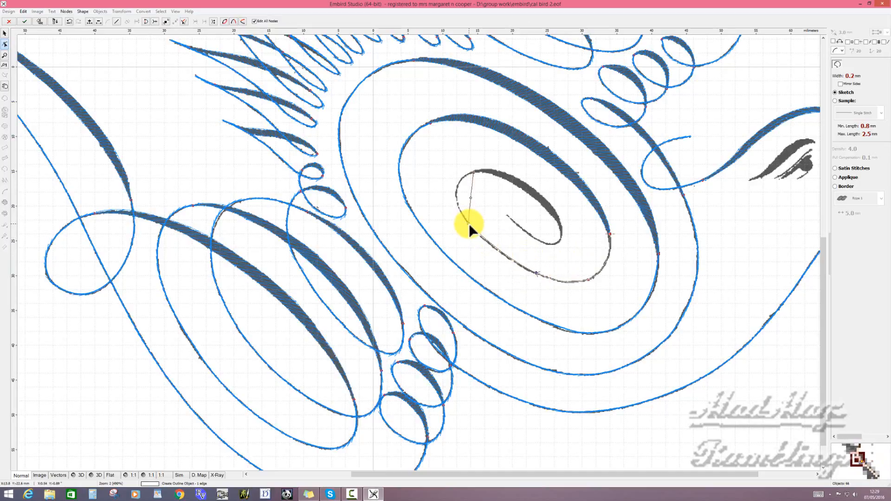
drag(469, 225, 472, 228)
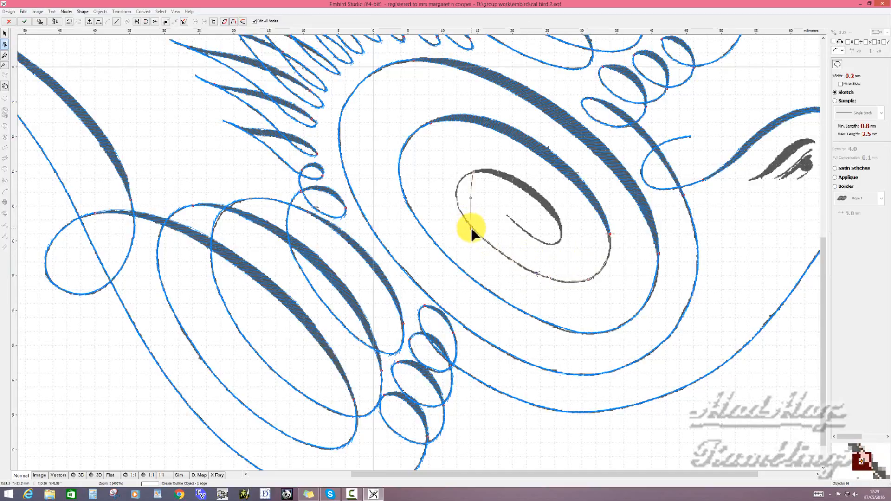
click(470, 197)
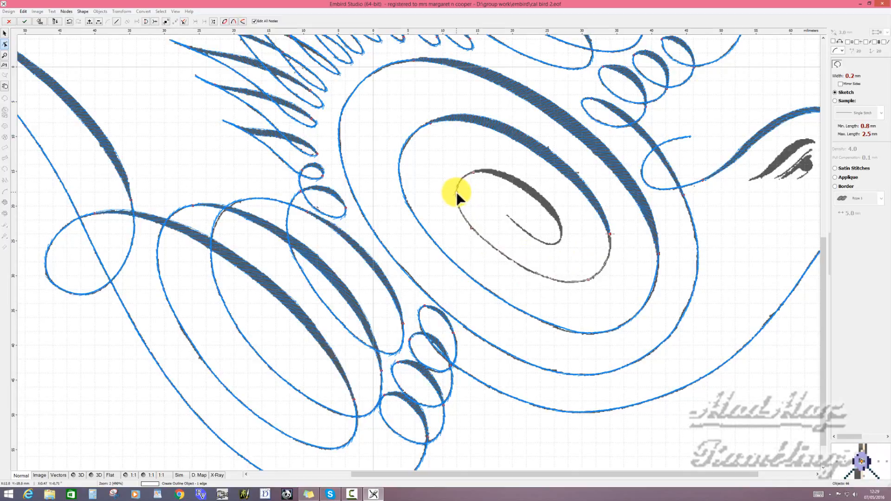
right_click(456, 191)
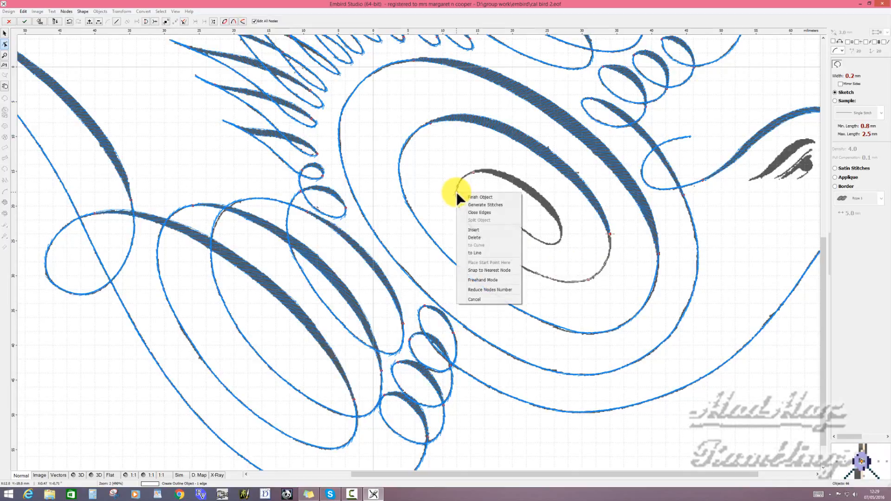
click(489, 205)
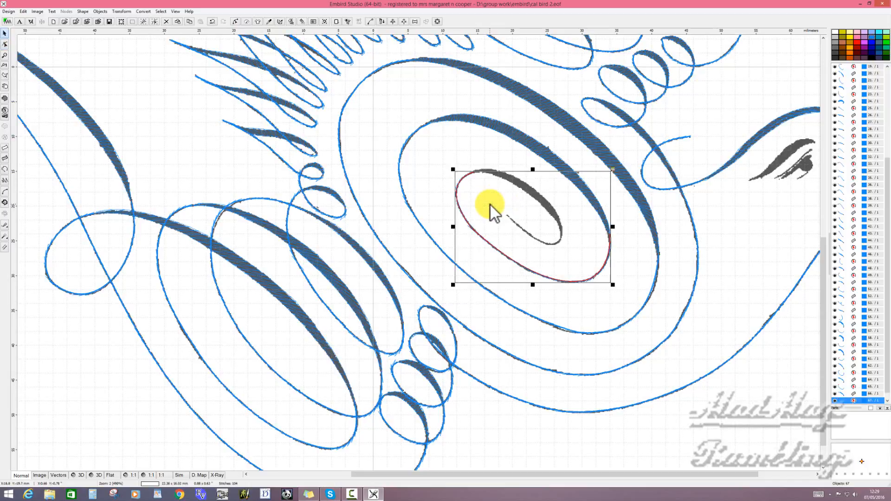
- Start a column where the outline meets the innermost thick stroke, bringing its two starting nodes together across the narrow tip
click(7, 148)
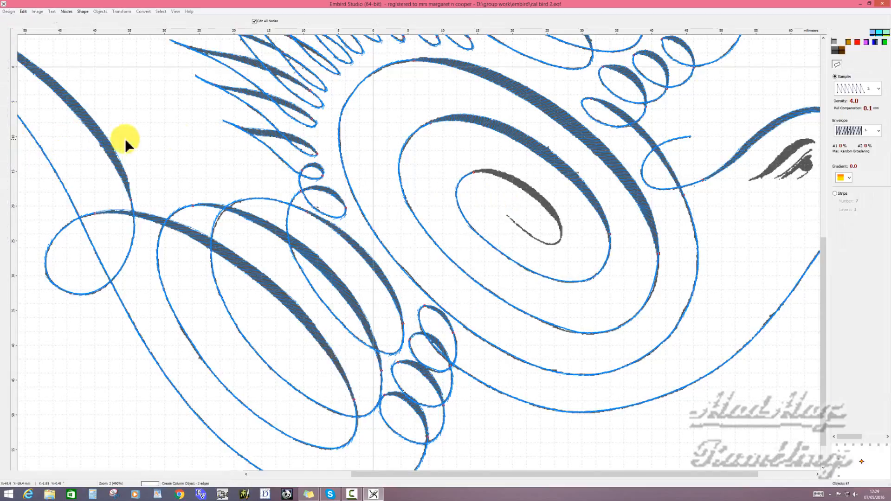
click(366, 127)
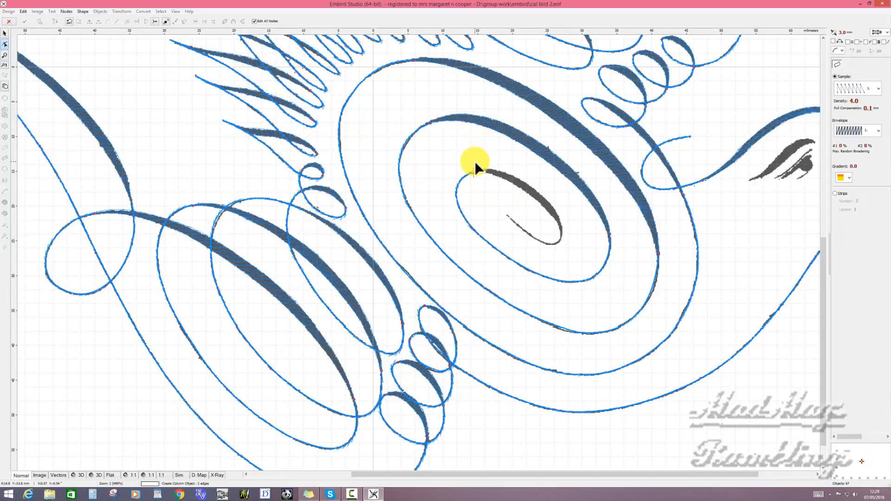
click(475, 163)
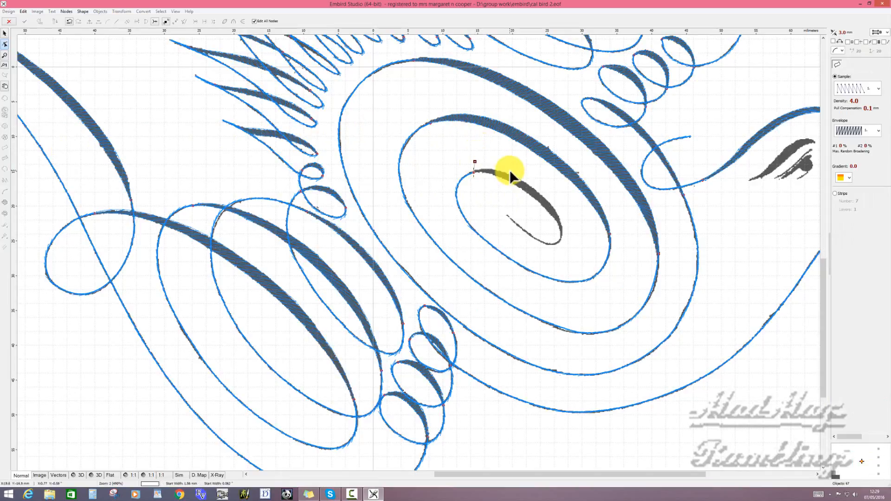
scroll(510, 169, up, 1)
scroll(505, 165, up, 1)
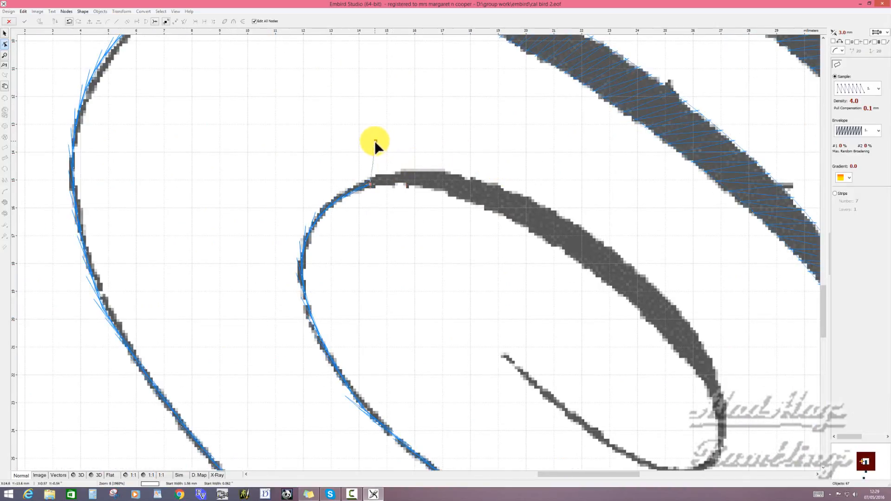
drag(375, 141, 369, 180)
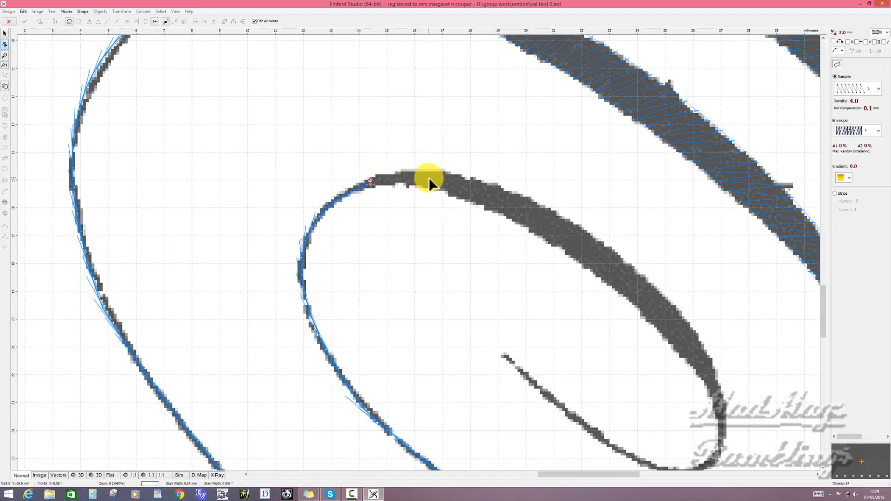
- Add the column's next node pair where the stroke widens and curve both edges of the first segment
click(456, 198)
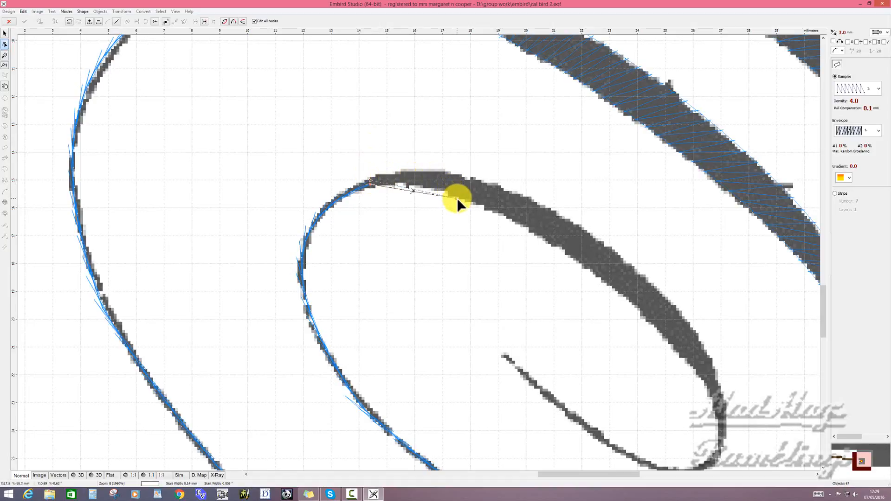
click(503, 185)
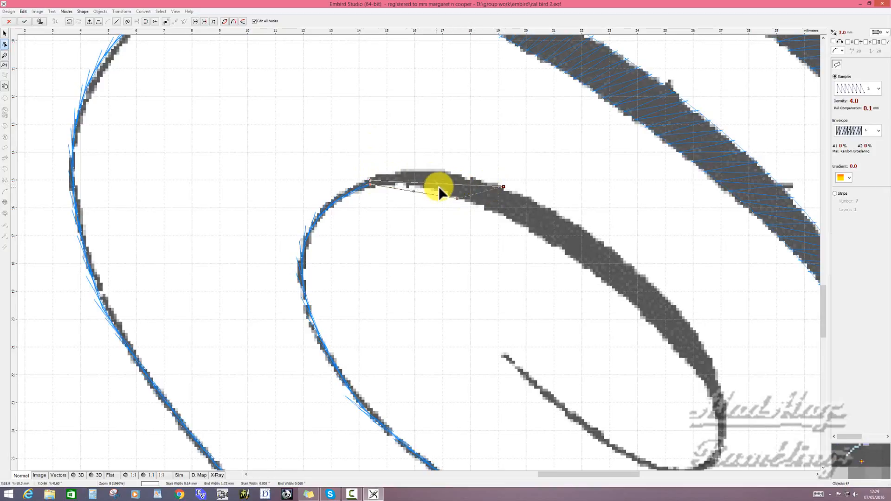
drag(437, 183, 419, 185)
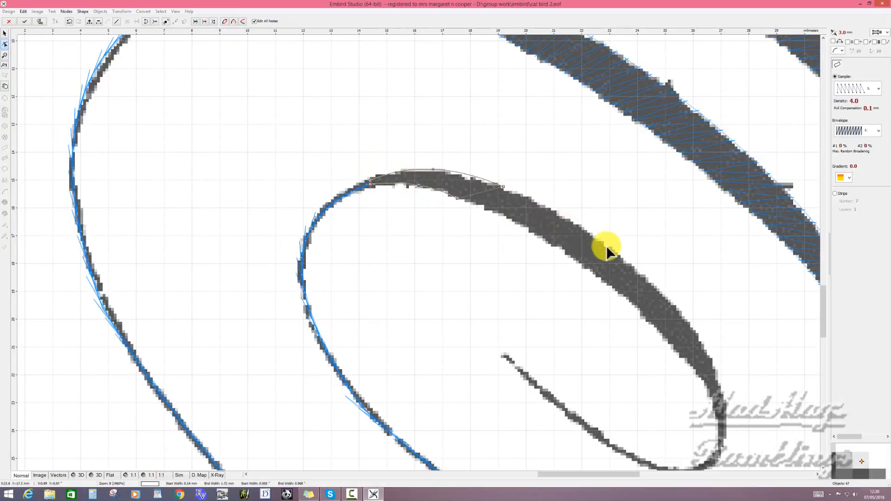
- Extend the column with two node pairs across the stroke's widest part and fit the edges between them
click(622, 257)
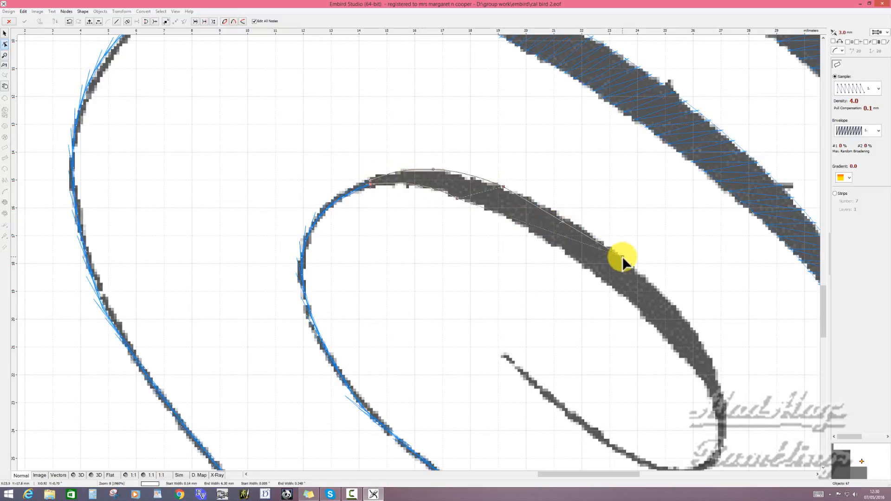
click(562, 250)
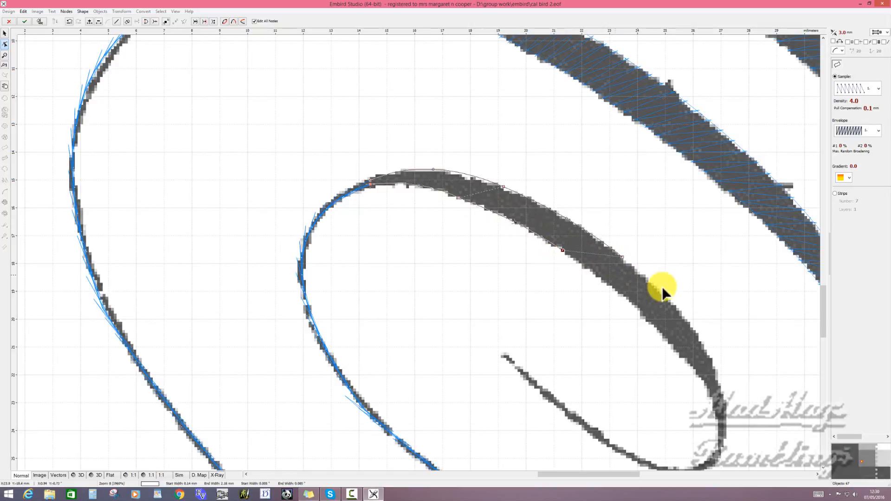
click(689, 321)
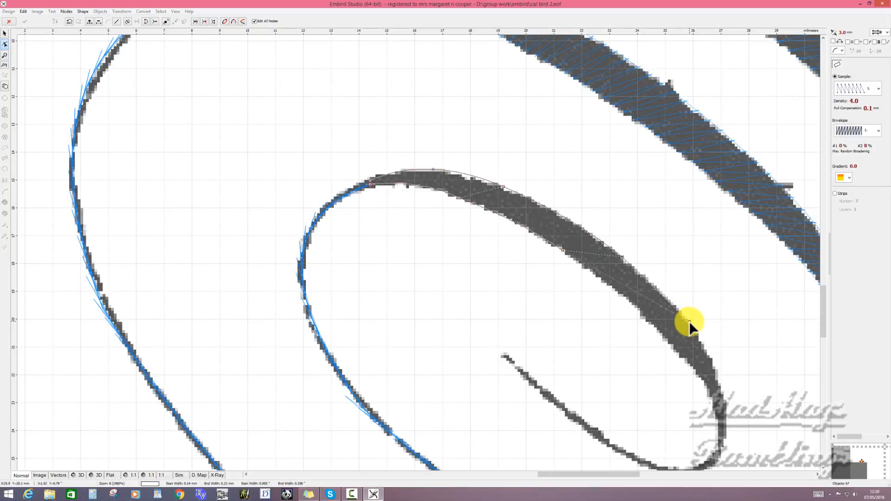
click(645, 318)
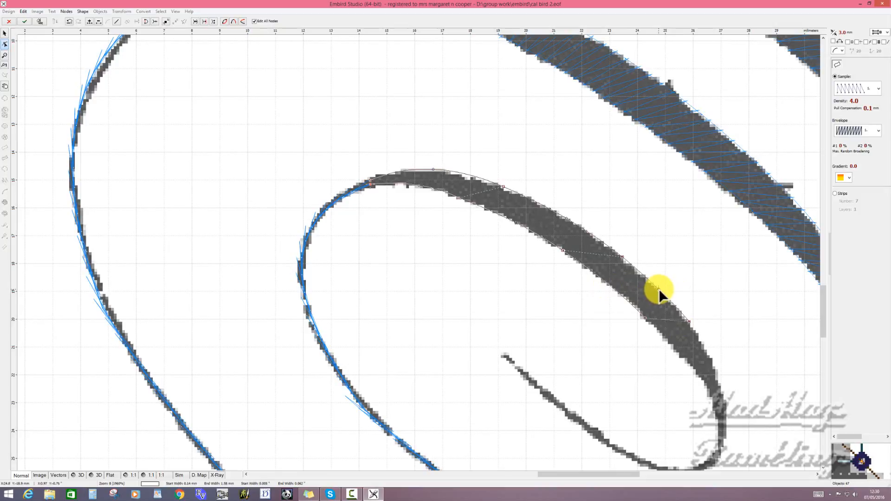
click(645, 319)
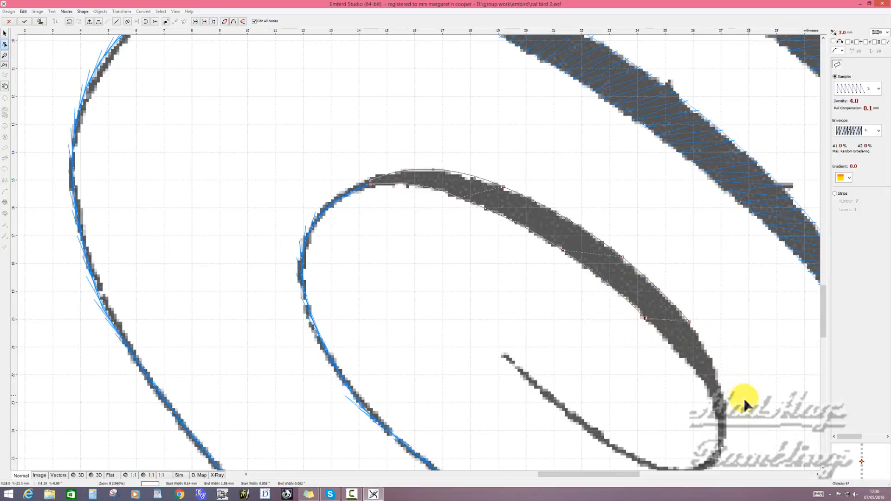
- Add a node pair where the innermost thick stroke starts narrowing and fit the column's inner edge to the stroke
click(719, 382)
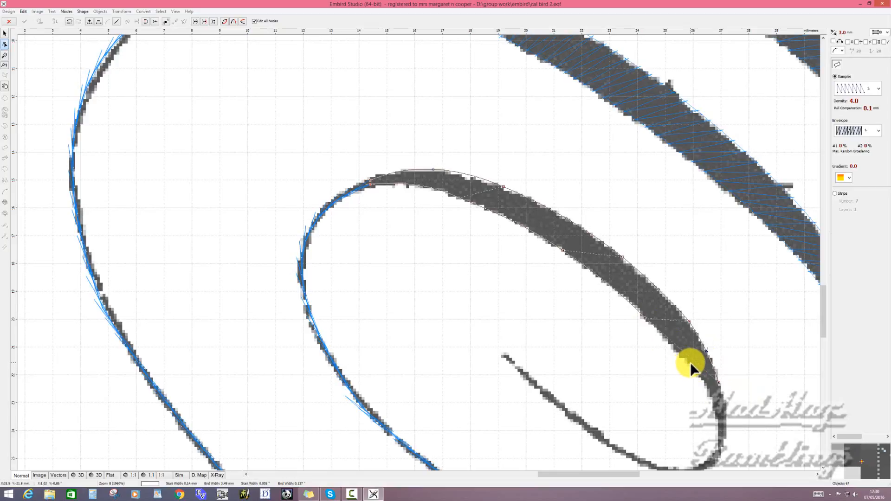
click(690, 362)
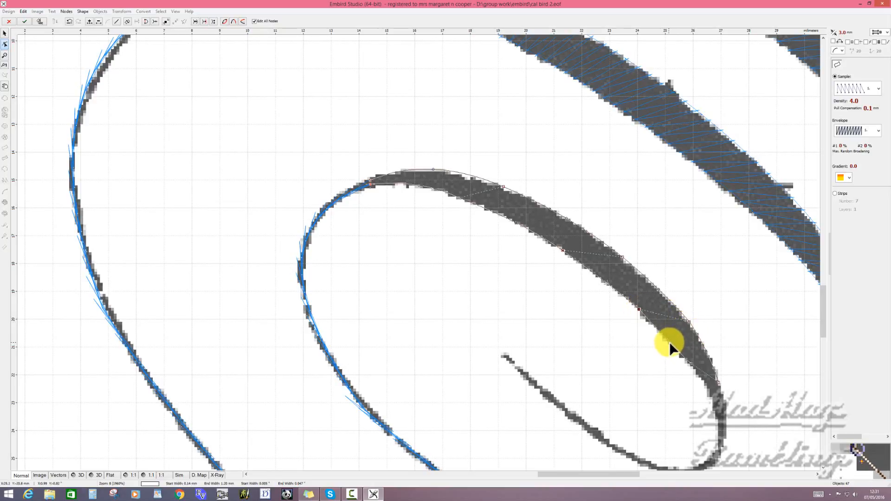
drag(669, 341, 669, 339)
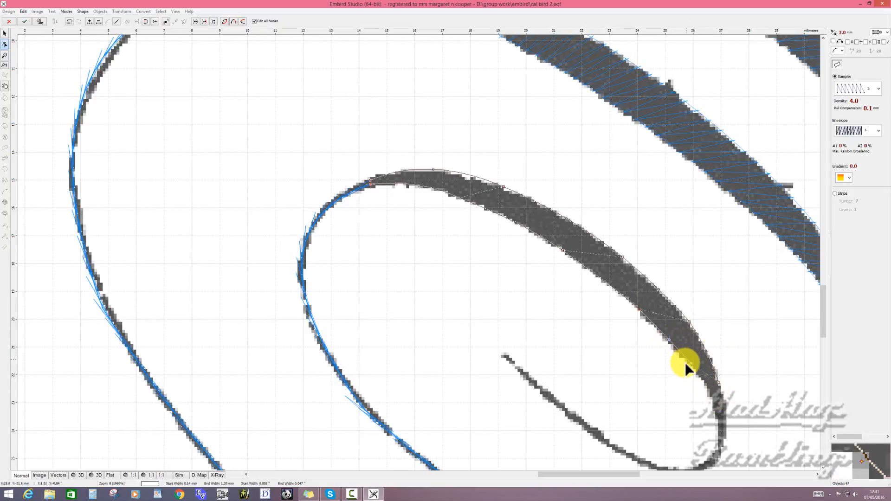
- Add the column's final node pair at the stroke's lower tip and bring the two nodes together across the narrow line
click(723, 420)
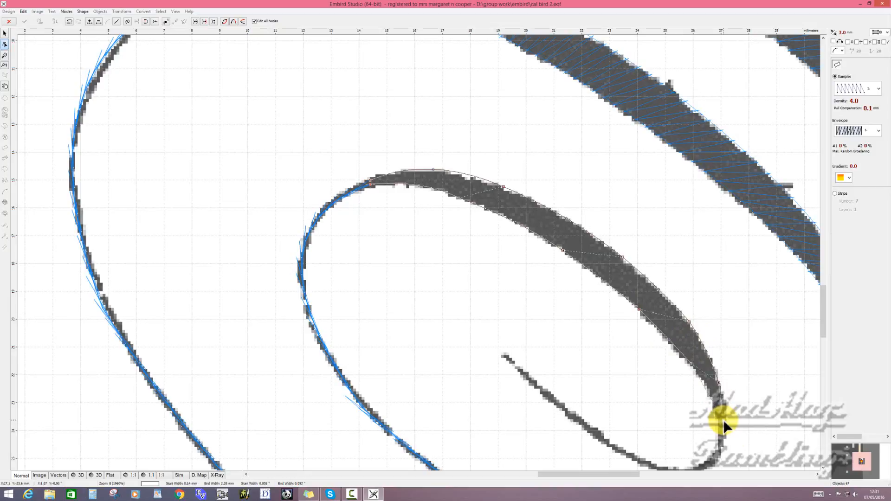
click(722, 402)
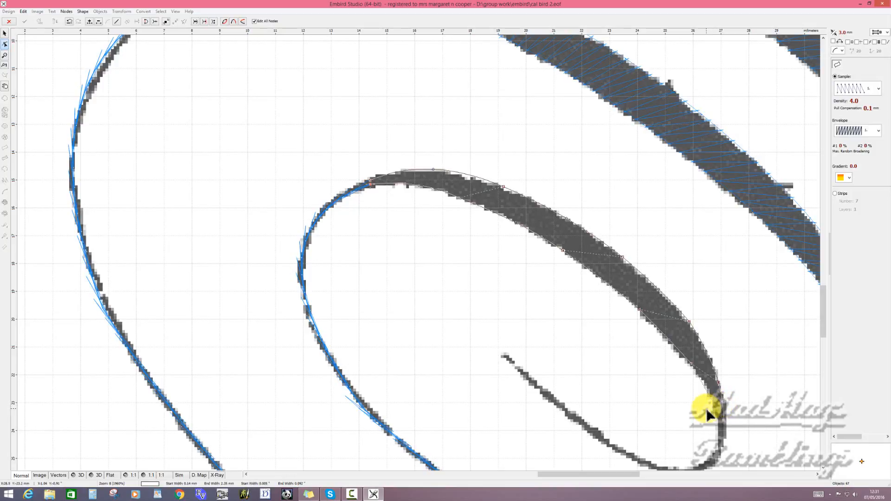
click(706, 410)
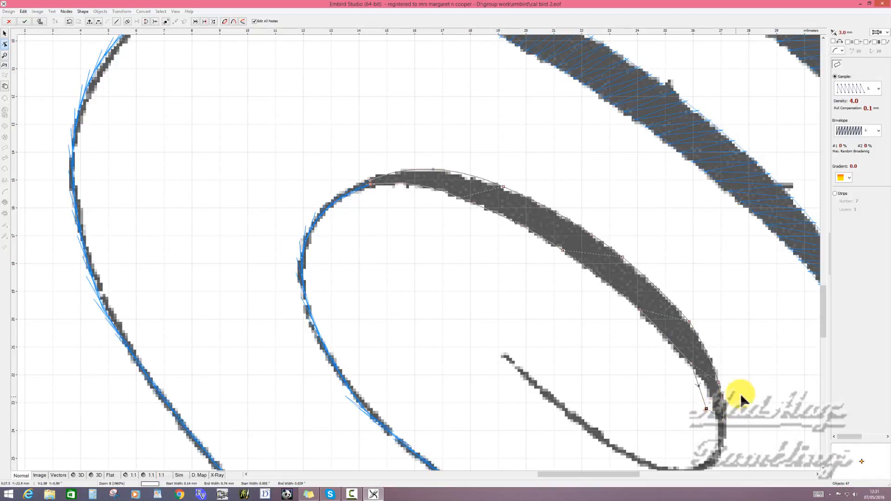
scroll(761, 424, up, 2)
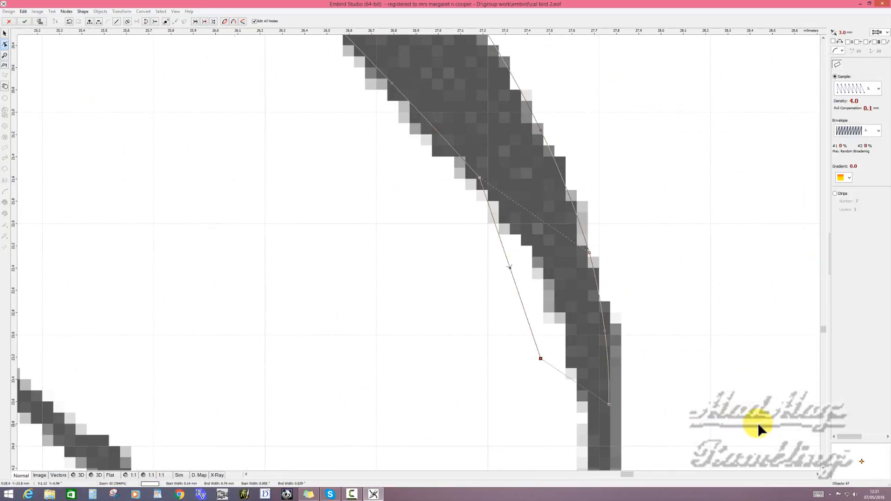
scroll(759, 422, up, 1)
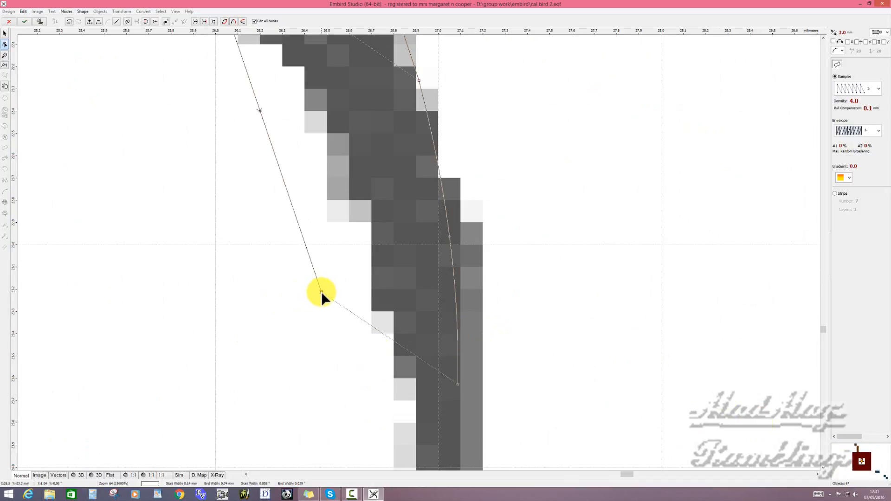
drag(321, 292, 448, 384)
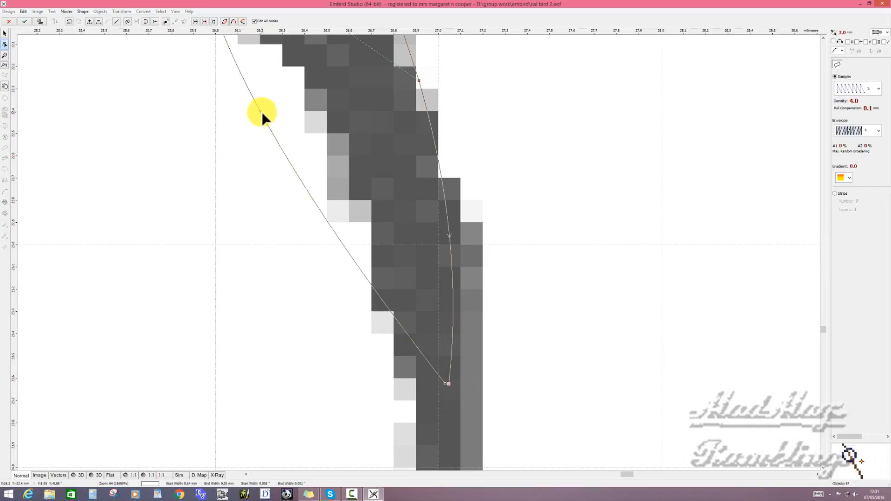
- Curve the inner edge of the column's last segment to follow the stroke and generate the column's stitches
scroll(261, 111, down, 2)
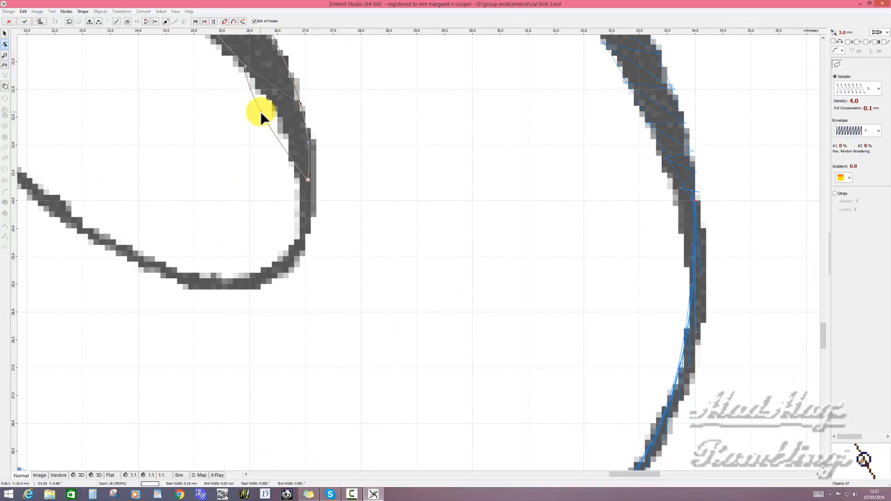
drag(260, 113, 278, 110)
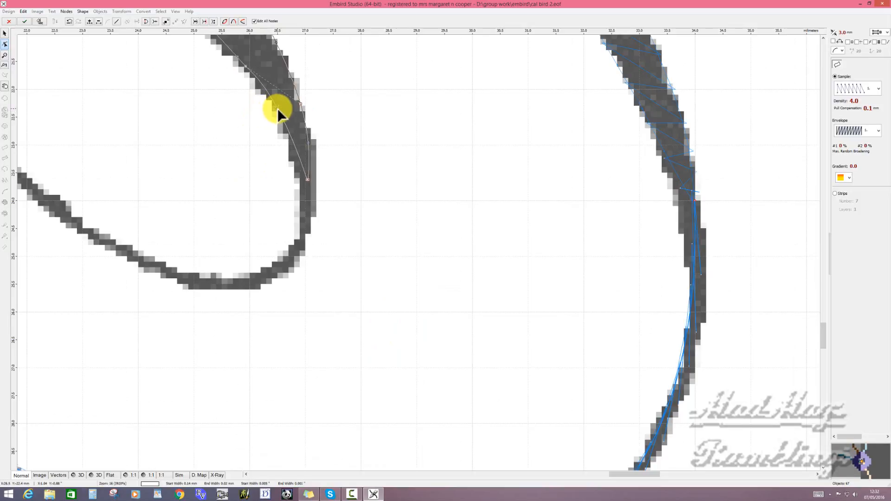
right_click(279, 112)
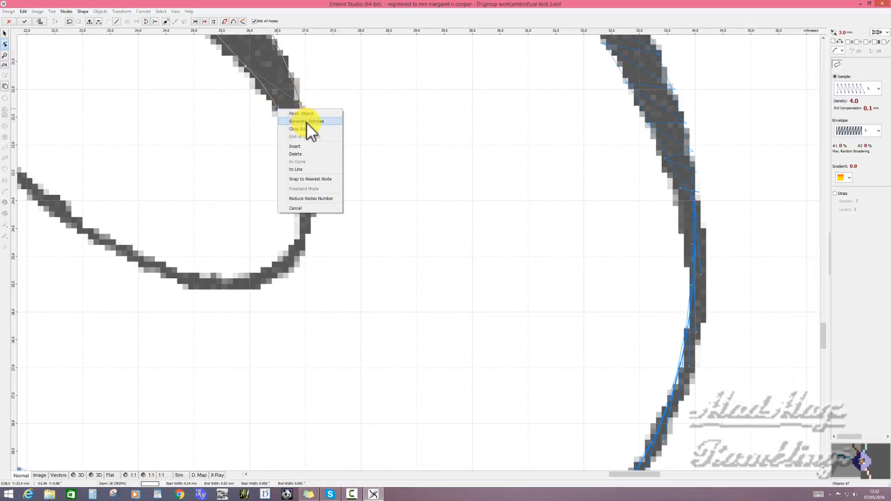
click(307, 122)
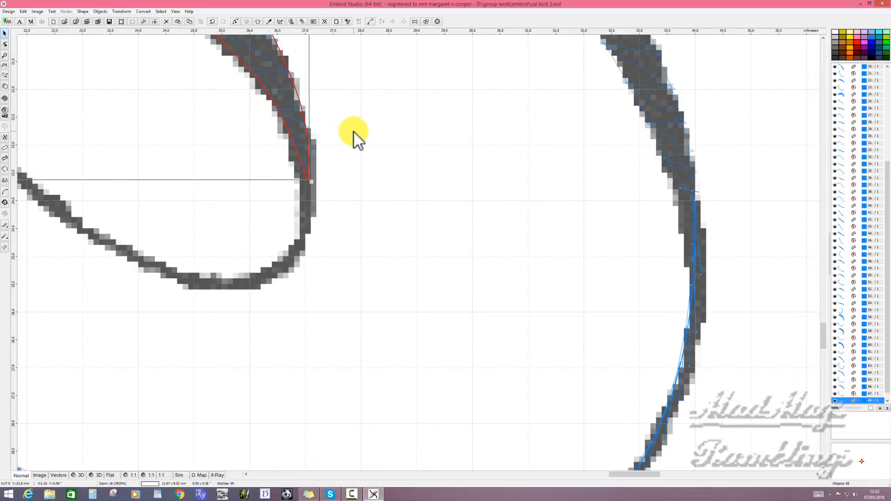
- Trace the spiral's remaining thin tail as an outline object from the column's lower end to the line's free tip, and generate its stitches
scroll(353, 132, down, 3)
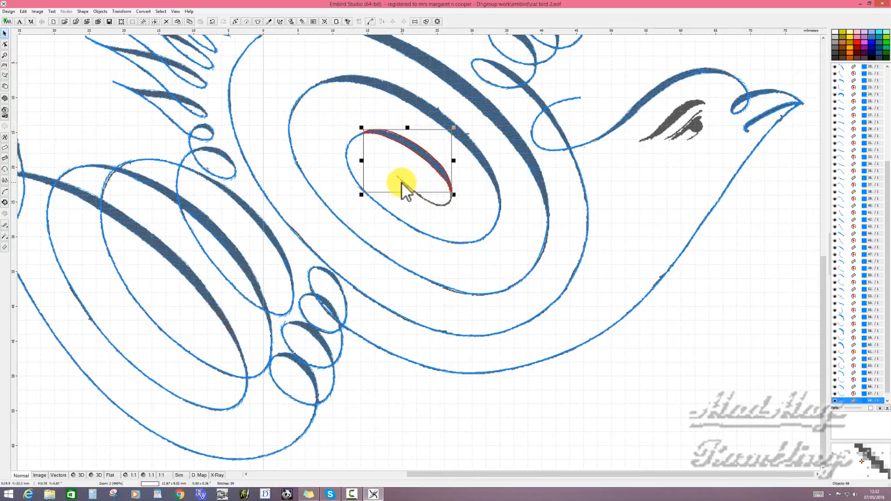
click(7, 169)
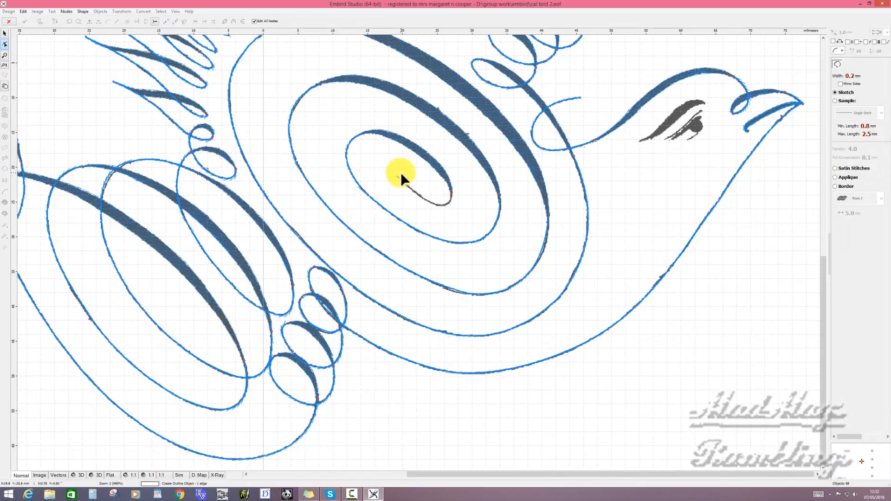
key(space)
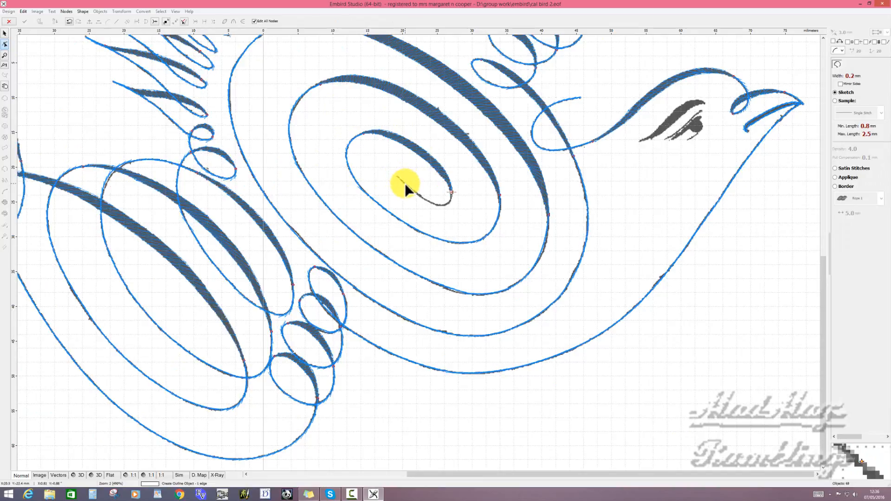
click(425, 199)
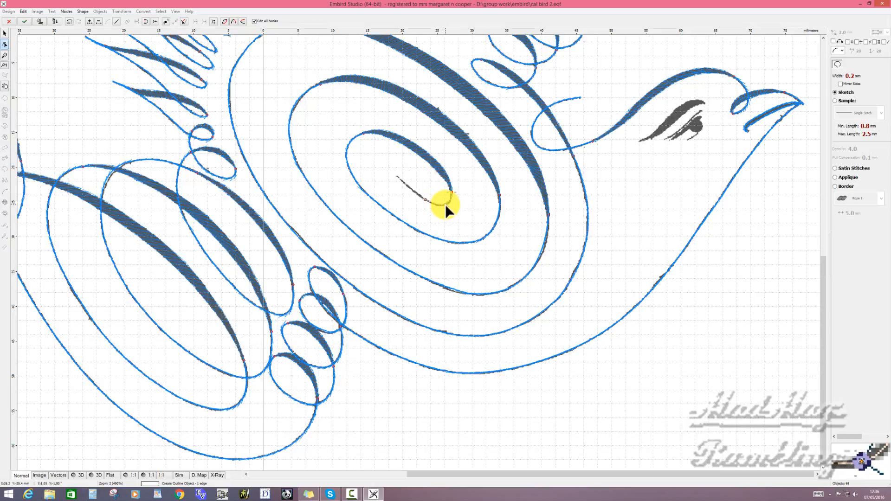
click(444, 204)
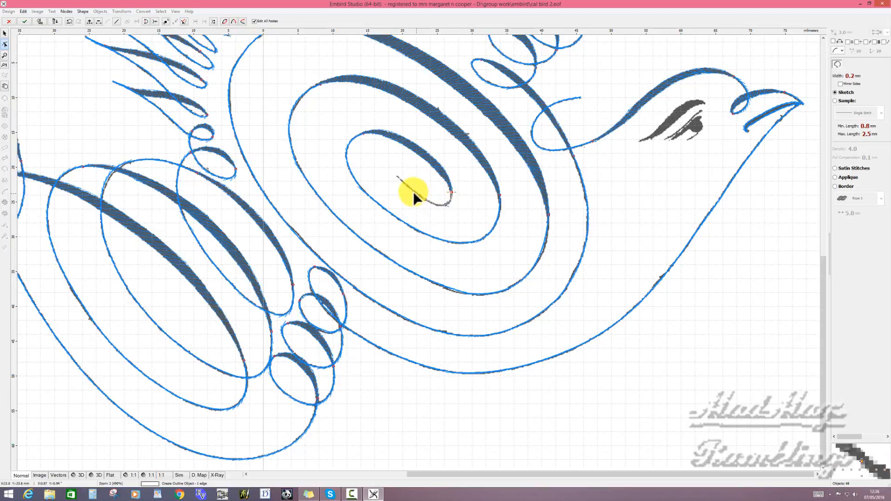
click(397, 175)
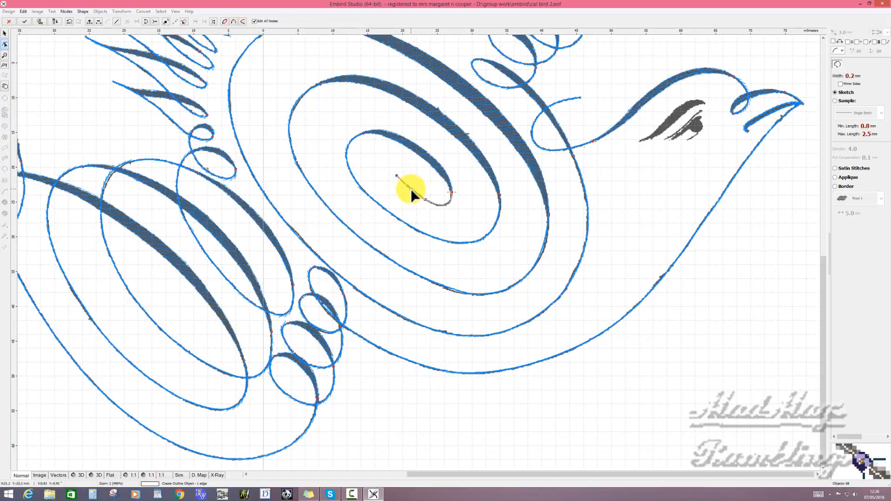
right_click(411, 190)
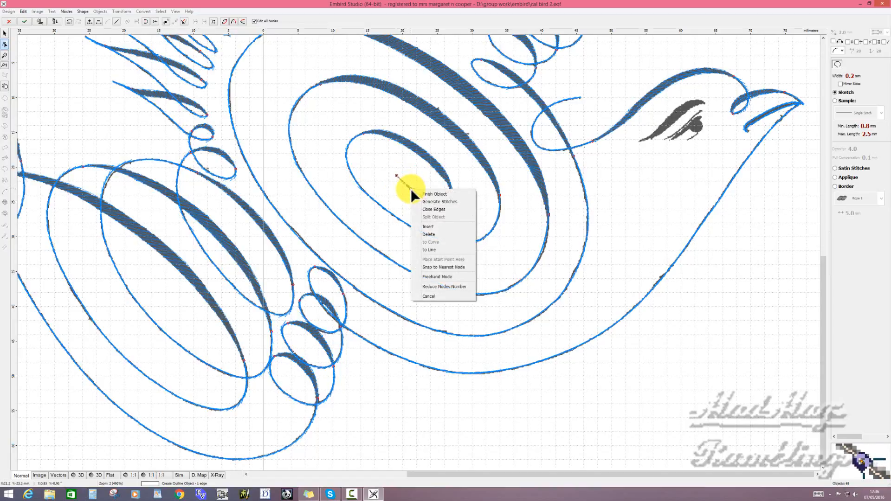
click(437, 201)
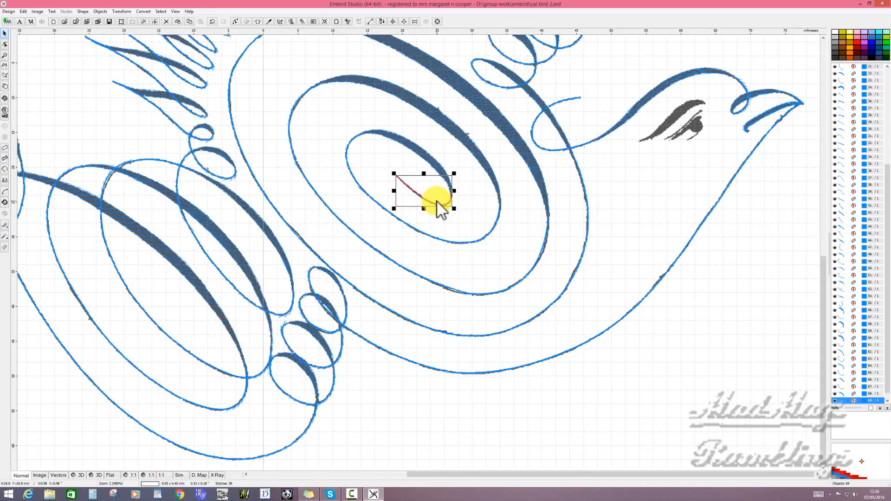
- Examine the whole bird design in the 1:1 stitch preview and return to the normal view
scroll(436, 201, down, 5)
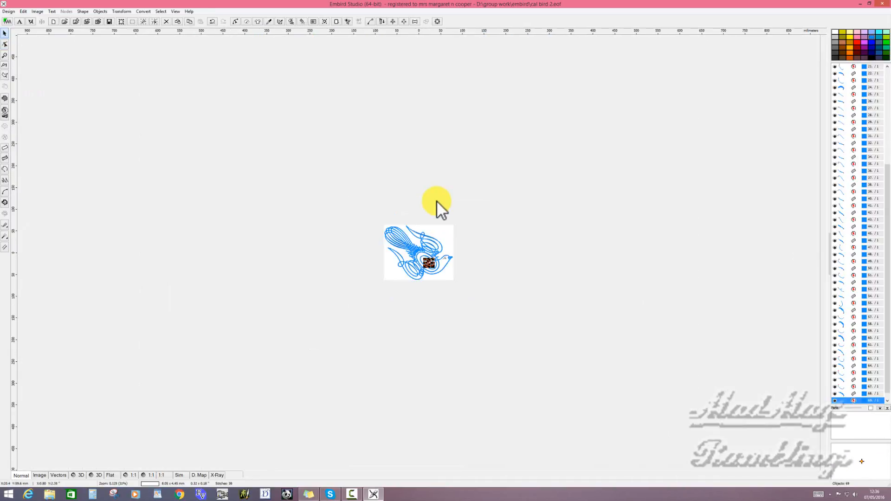
scroll(433, 241, up, 2)
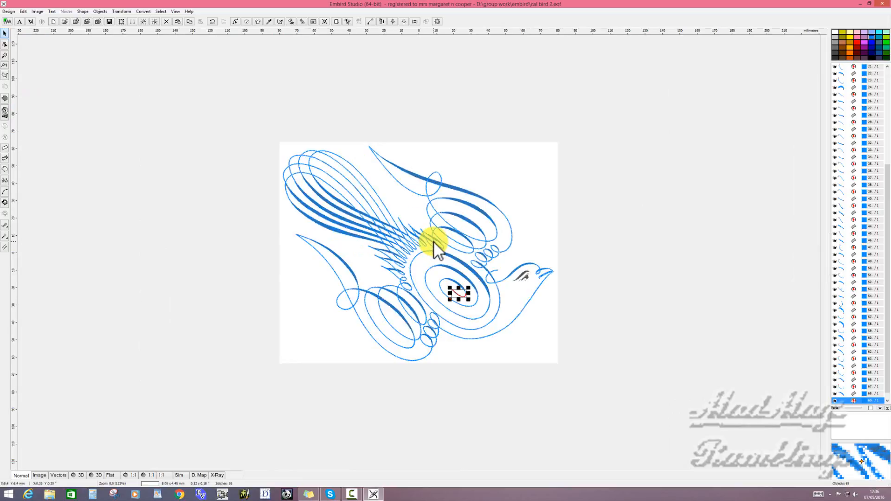
scroll(434, 241, up, 1)
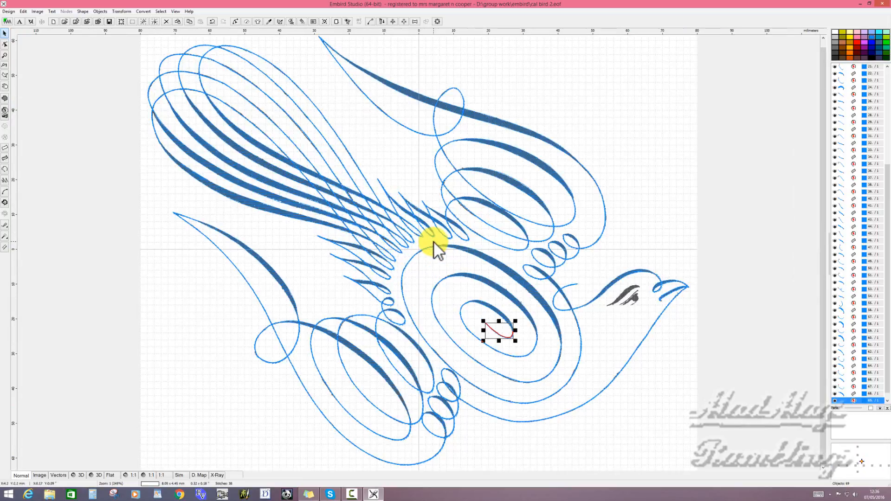
click(132, 476)
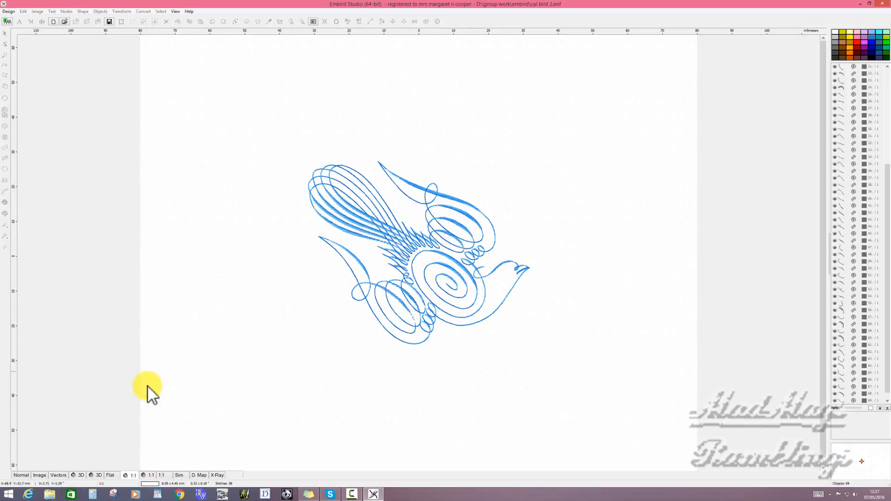
click(21, 476)
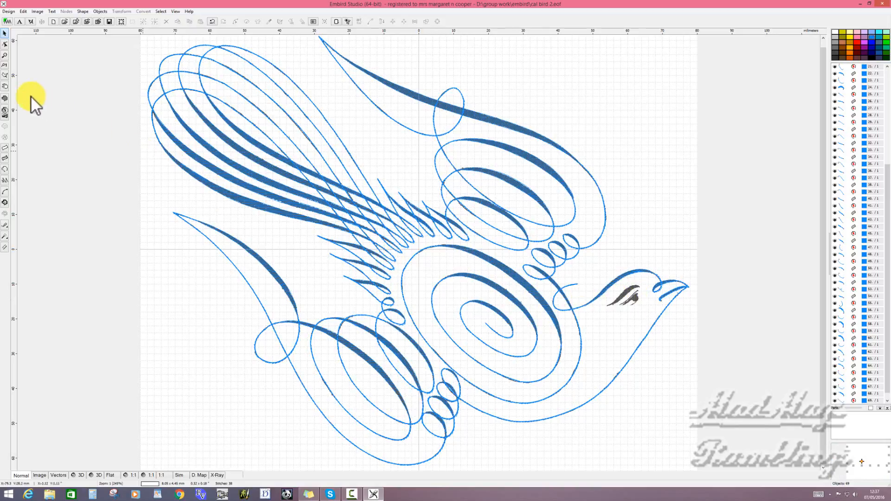
- Start a fill object with the Auto Column option at the pupil of the bird's eye
click(4, 98)
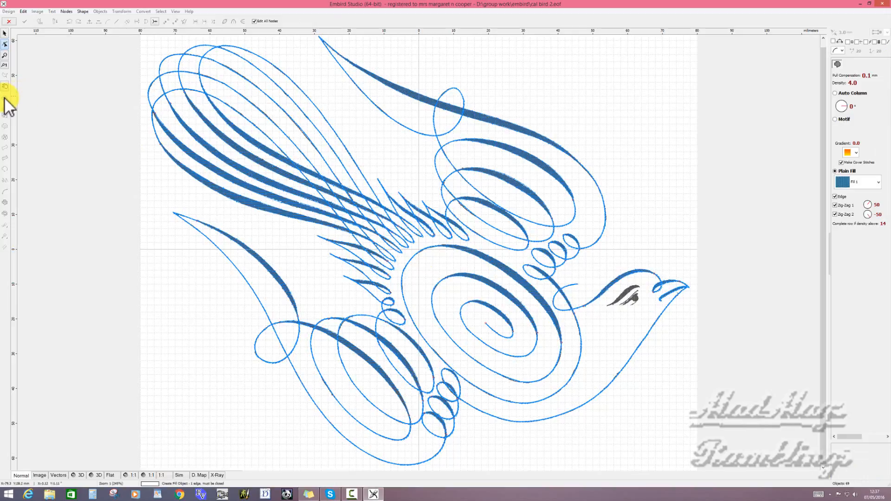
click(835, 93)
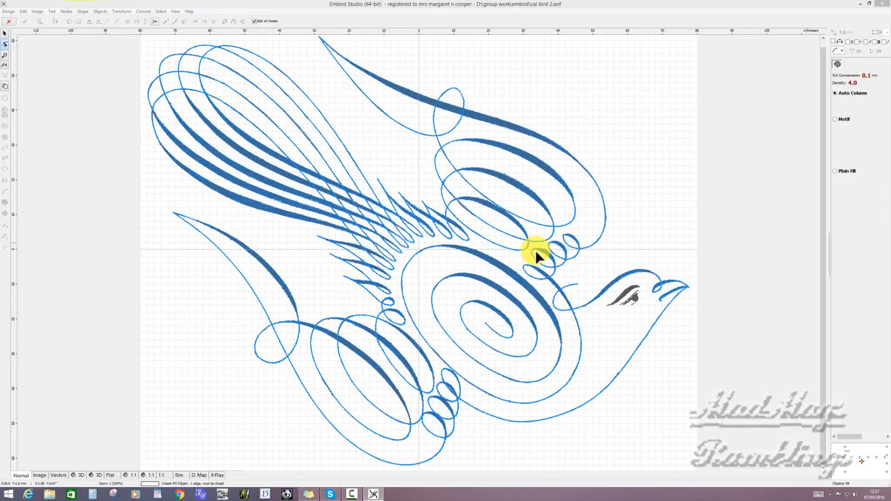
click(636, 298)
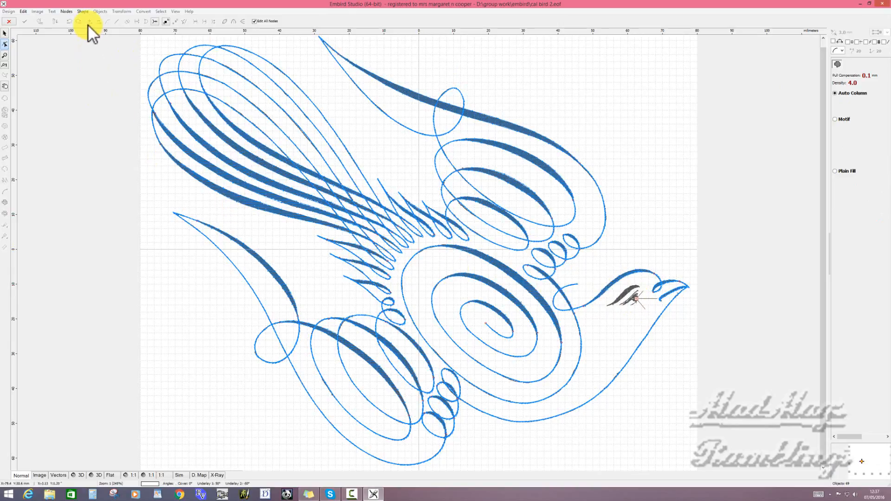
- Place a four-element ellipse about 3 mm wide over the bird's pupil and generate its stitches
click(82, 11)
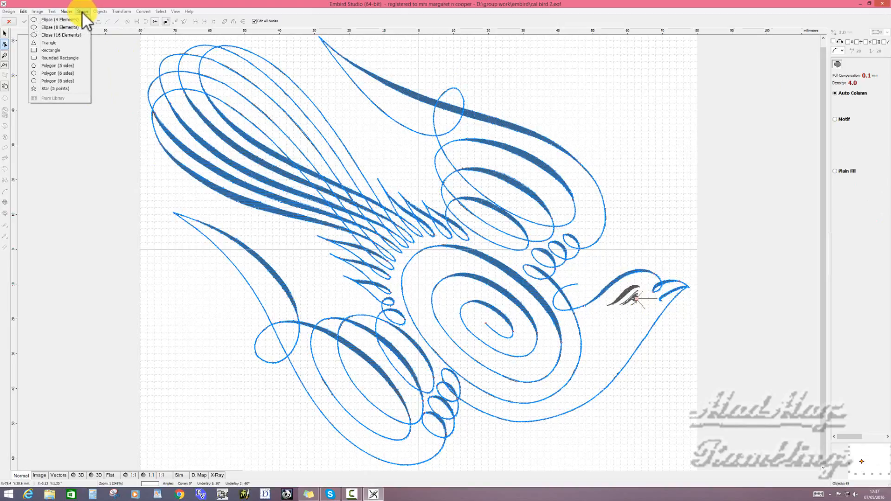
click(74, 19)
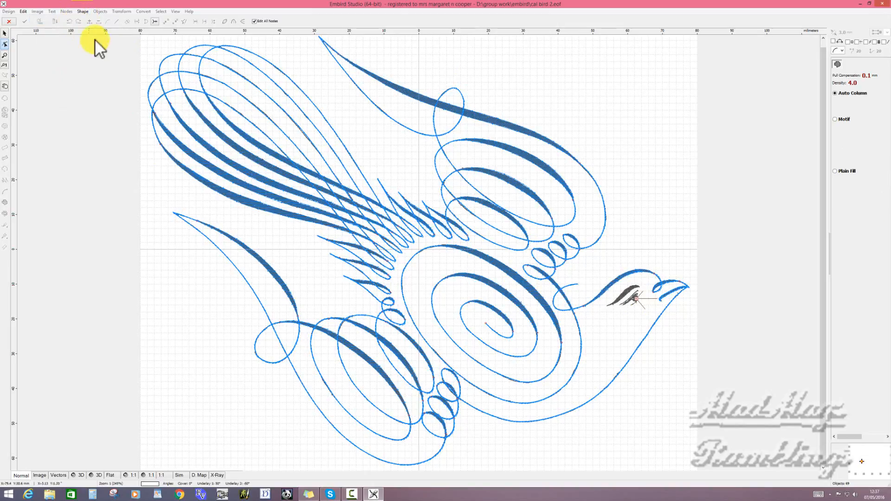
right_click(636, 304)
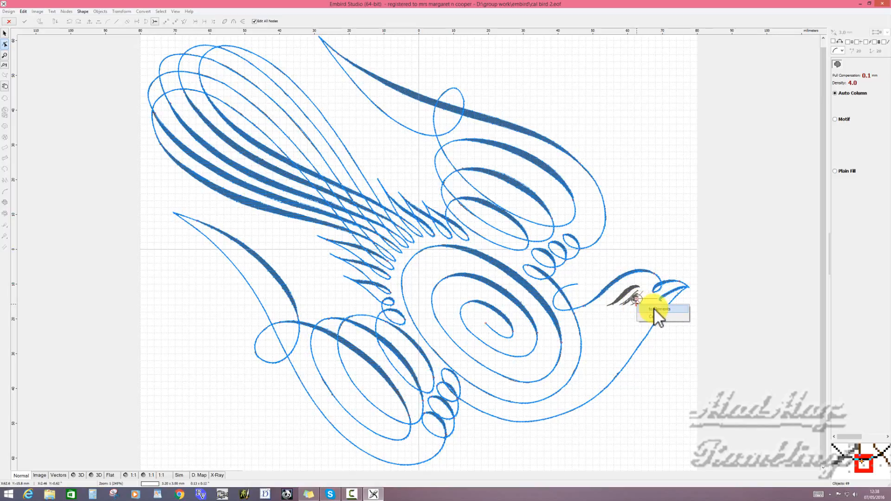
click(656, 308)
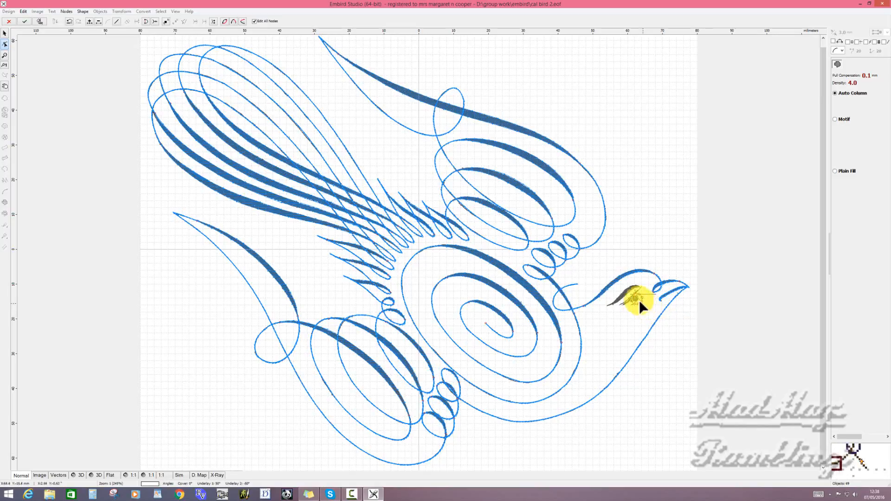
right_click(639, 300)
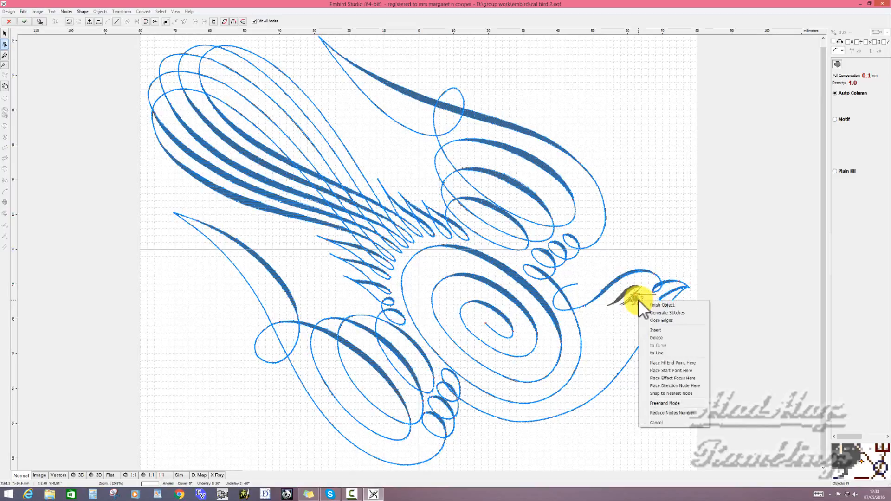
click(661, 312)
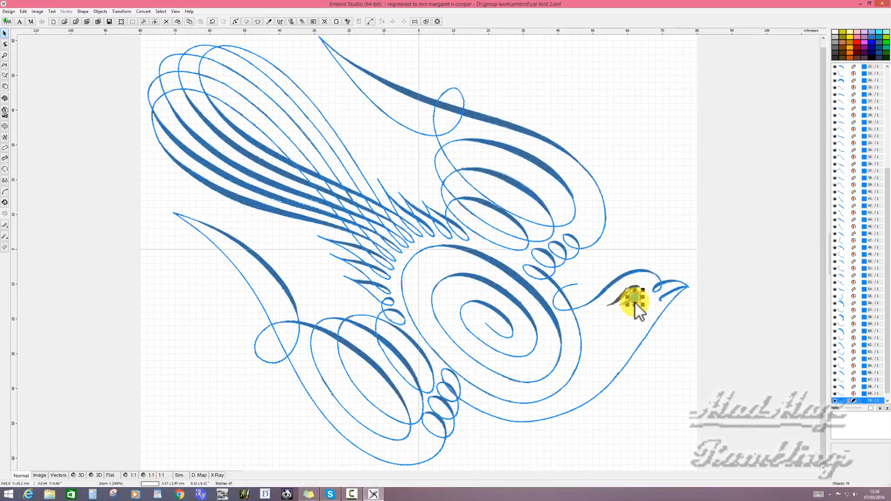
- Start a column object over the stroke above the bird's eye, placing nodes along both edges from its lower tip to its upper end
click(652, 309)
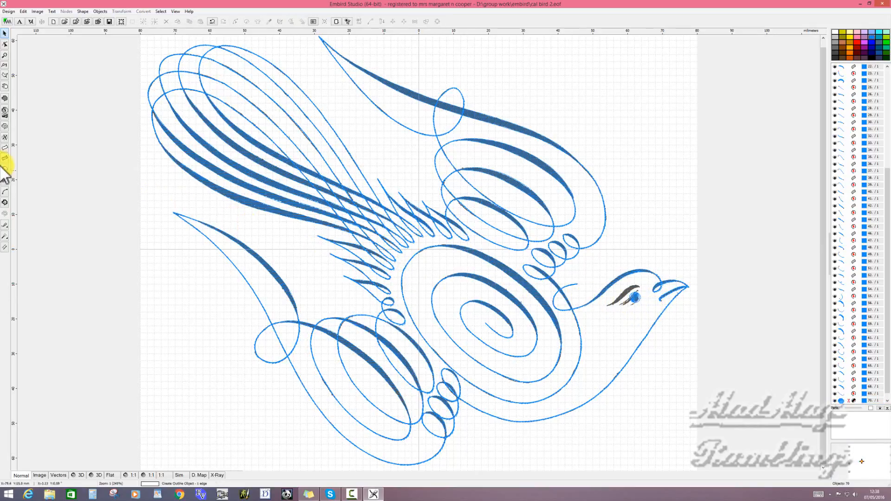
click(6, 148)
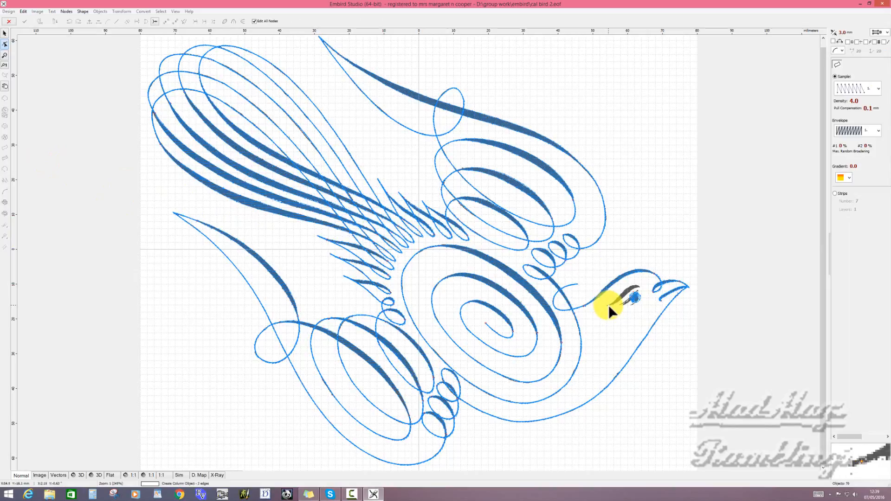
scroll(609, 304, up, 3)
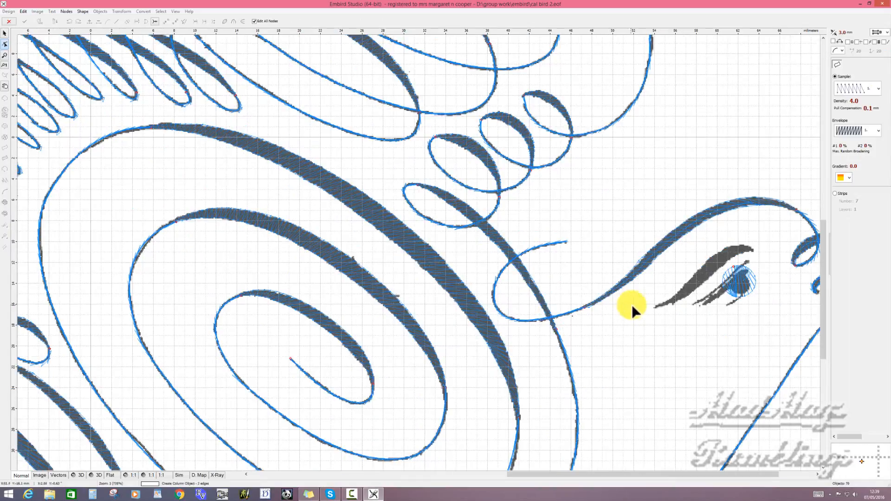
click(655, 307)
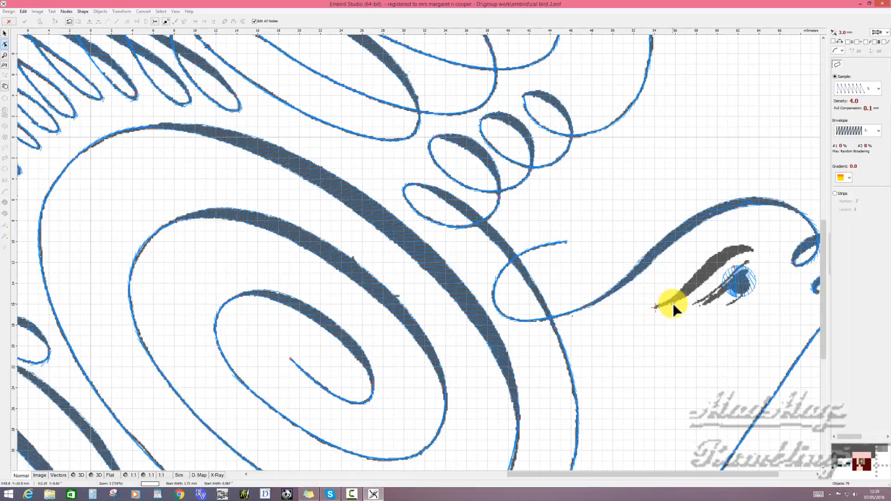
click(701, 265)
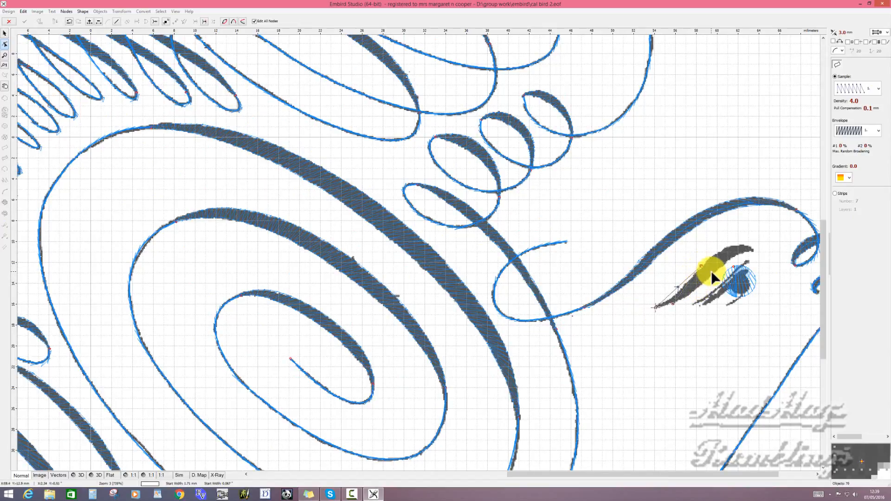
click(720, 266)
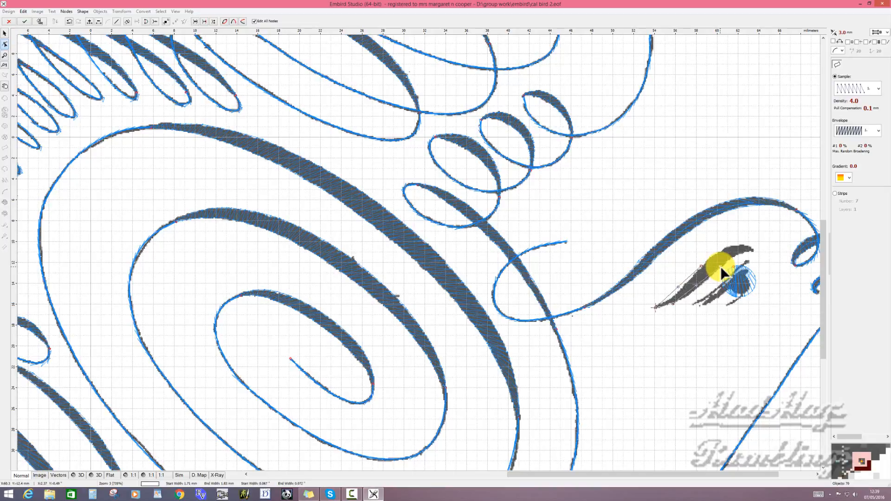
click(736, 245)
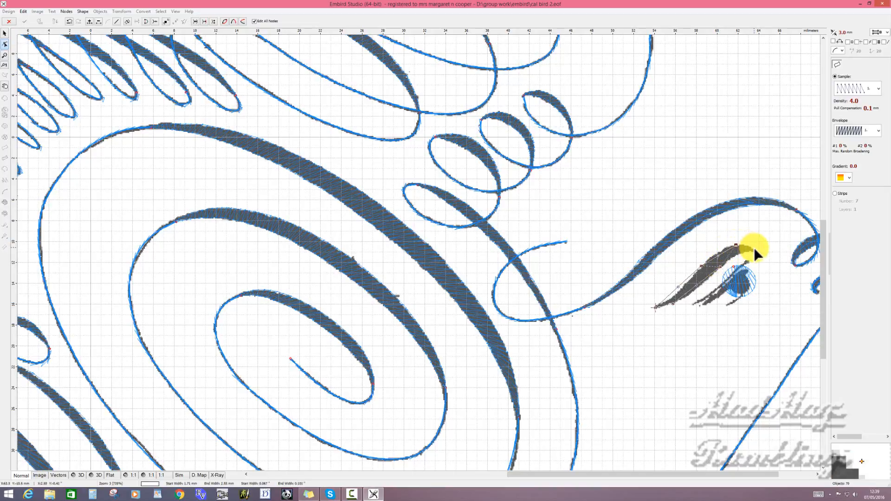
click(754, 250)
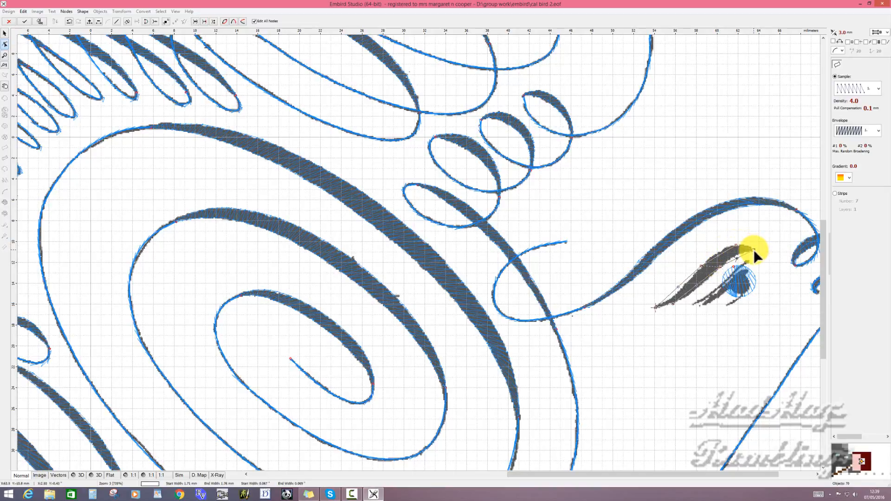
- Narrow the column's start to about 0.27 mm at the stroke's lower tip and refine the nodes along its edges
click(678, 286)
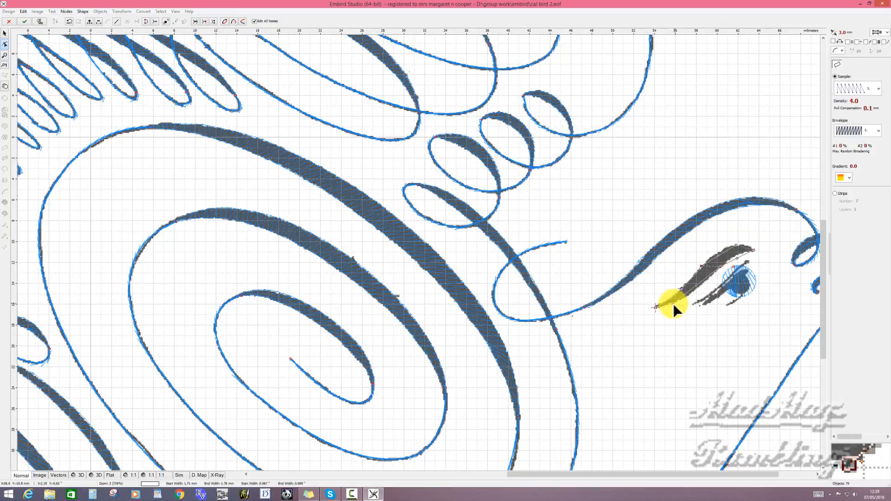
click(673, 304)
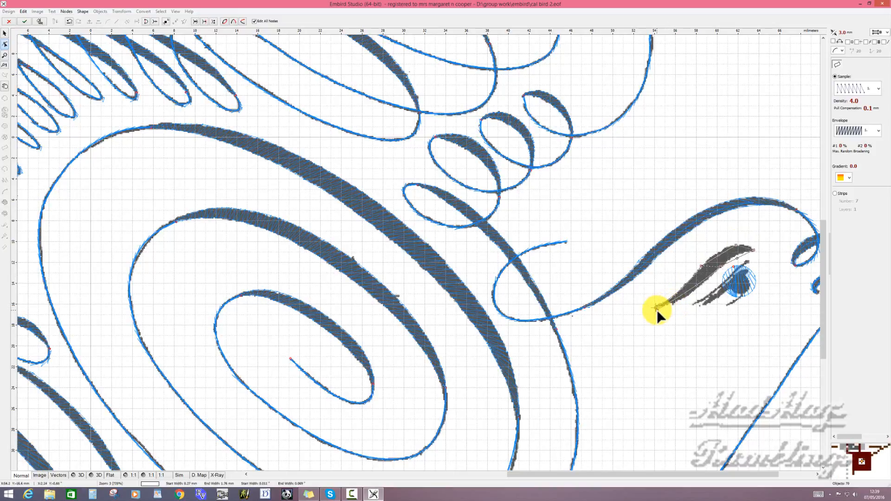
click(717, 270)
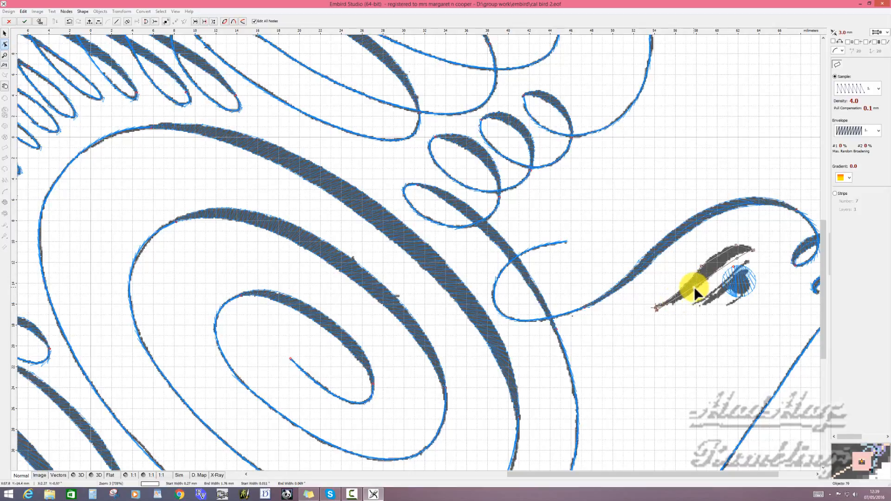
key(Delete)
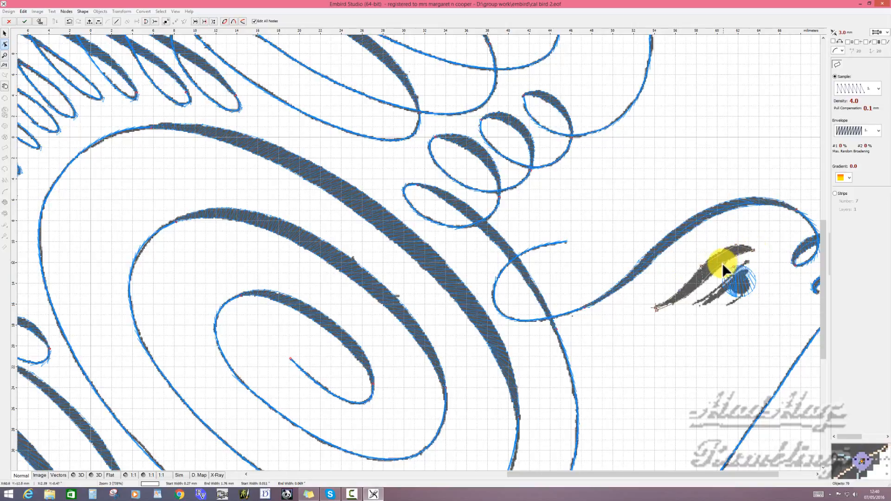
- Fit the column's upper edge and narrowed end to the stroke above the eye, and generate its stitches
click(752, 250)
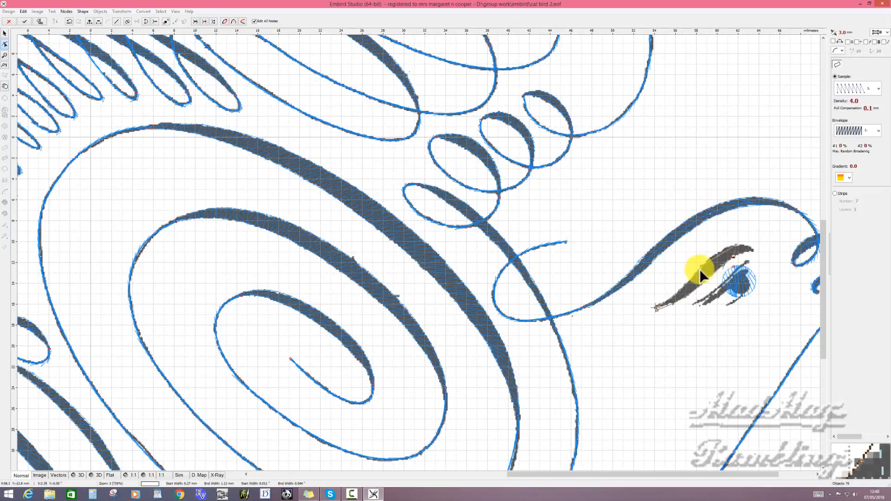
drag(719, 256, 720, 251)
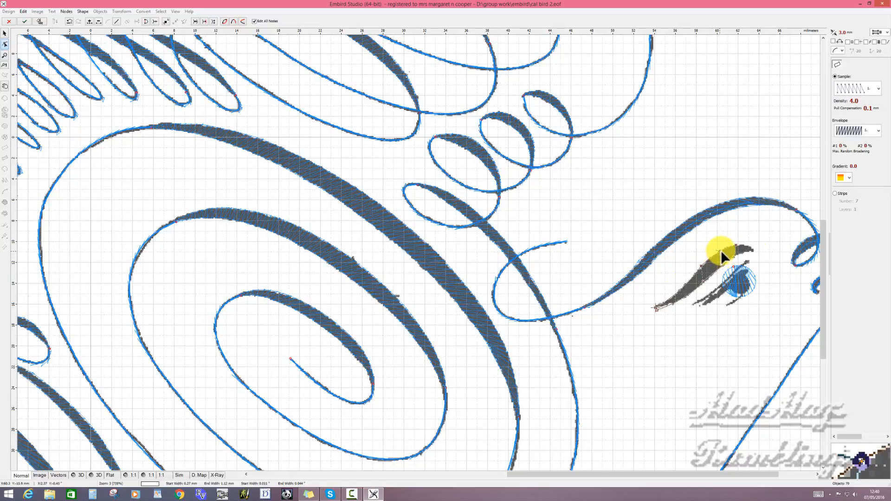
click(751, 250)
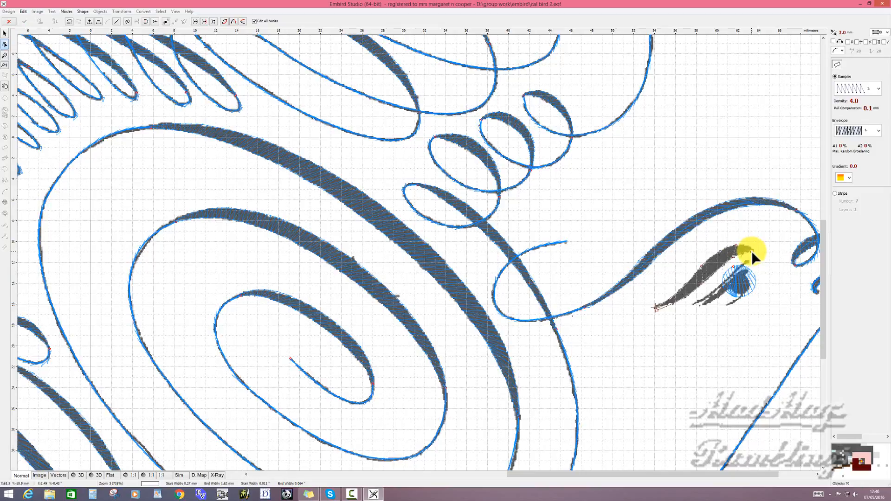
click(759, 250)
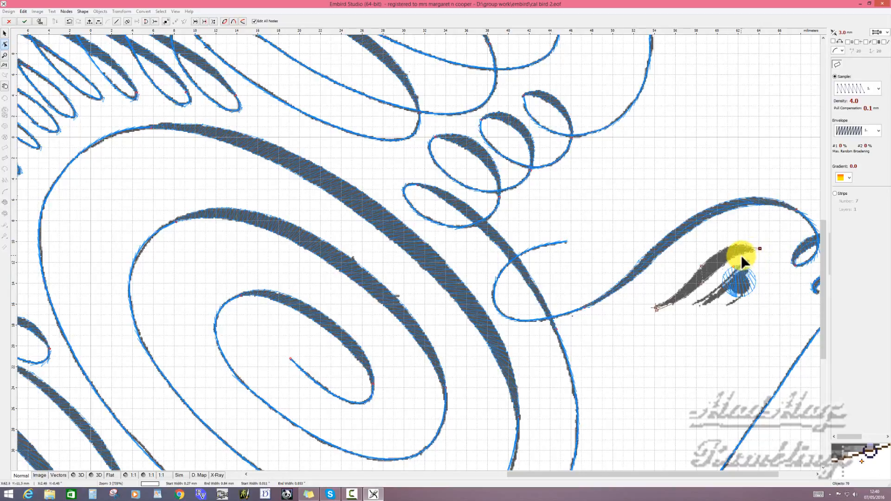
click(742, 253)
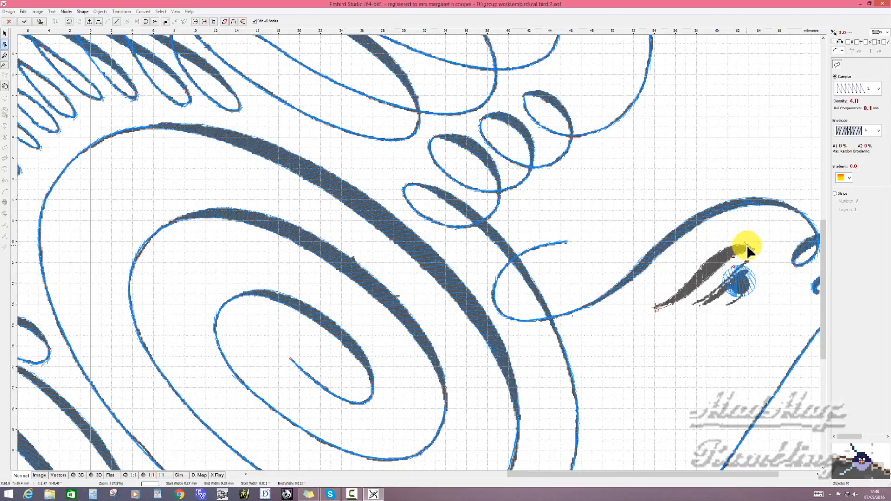
right_click(747, 245)
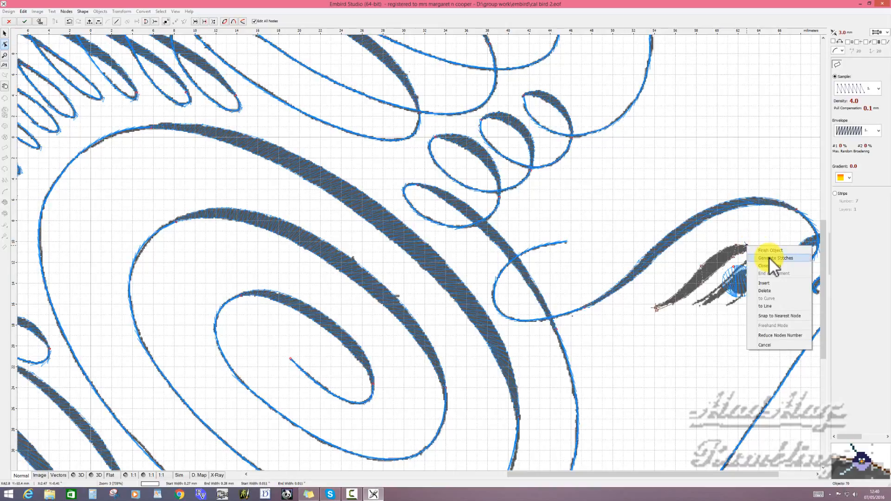
click(768, 258)
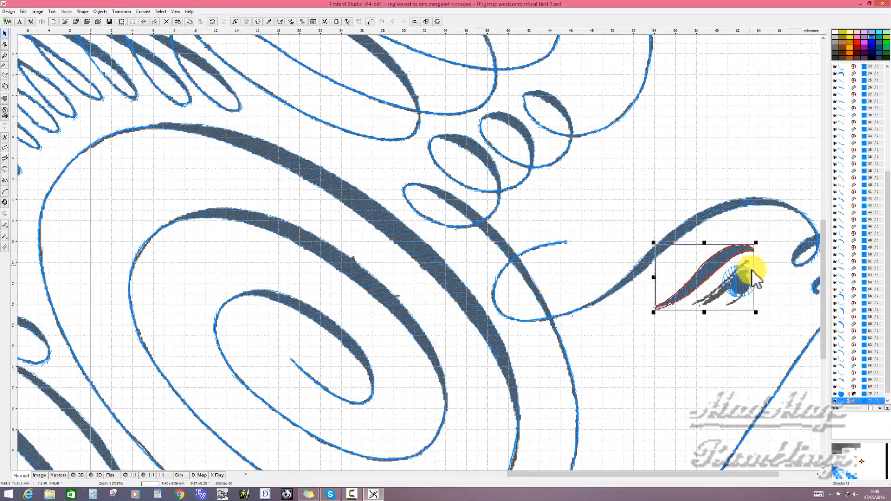
click(767, 278)
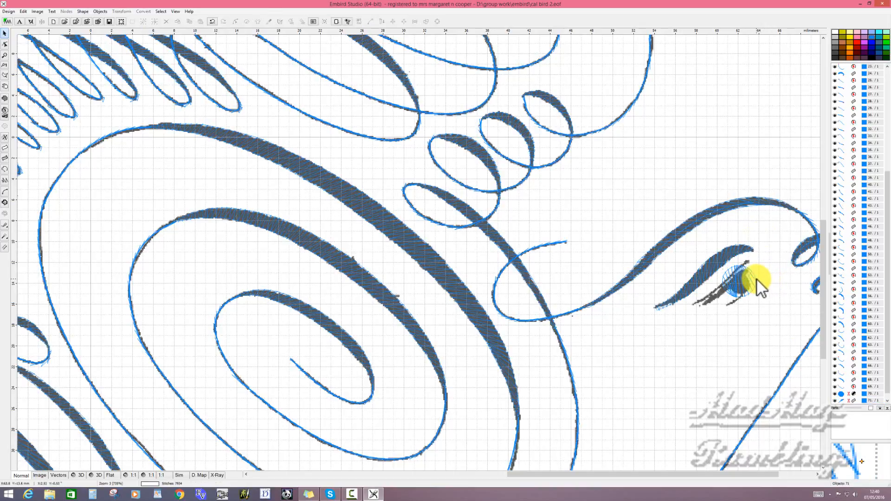
- Shrink the pupil's fill object to about 2.7 by 2.5 mm and regenerate its stitches with the Auto Column option
click(755, 281)
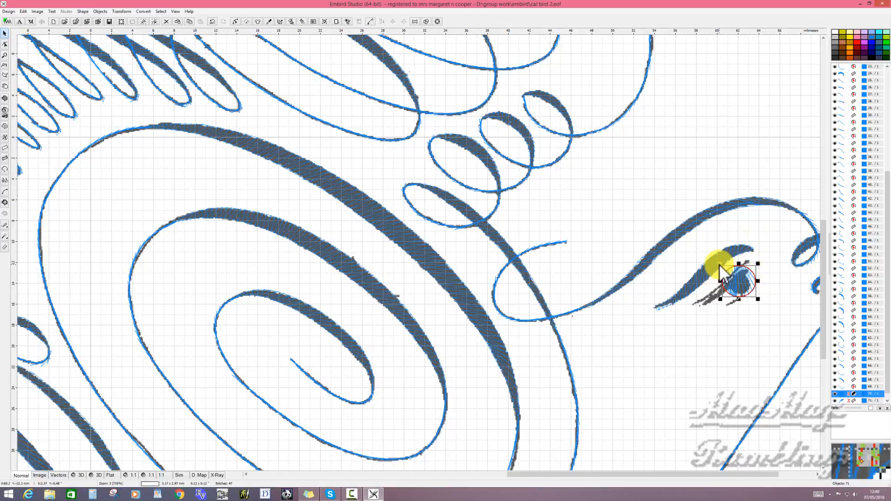
drag(719, 263, 726, 268)
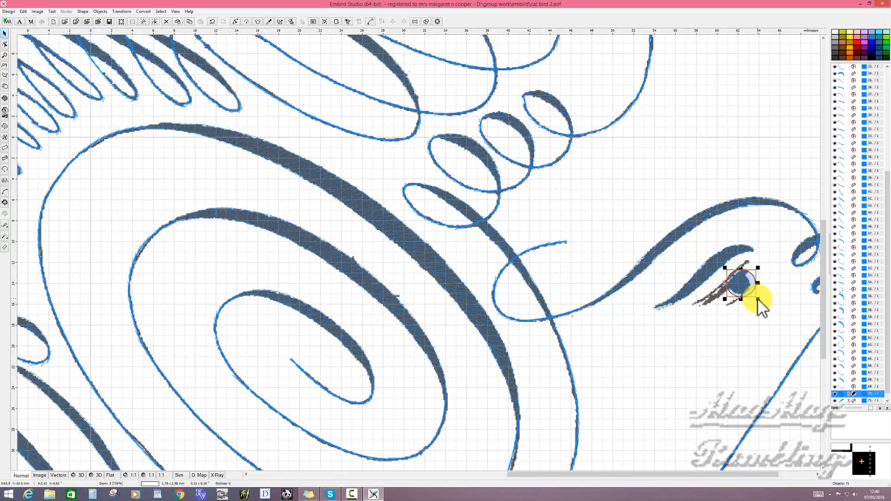
drag(758, 298, 753, 295)
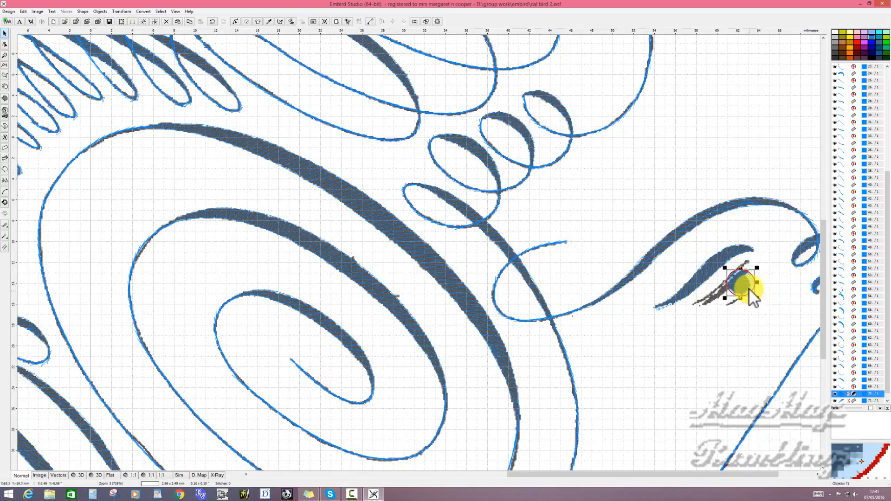
right_click(749, 284)
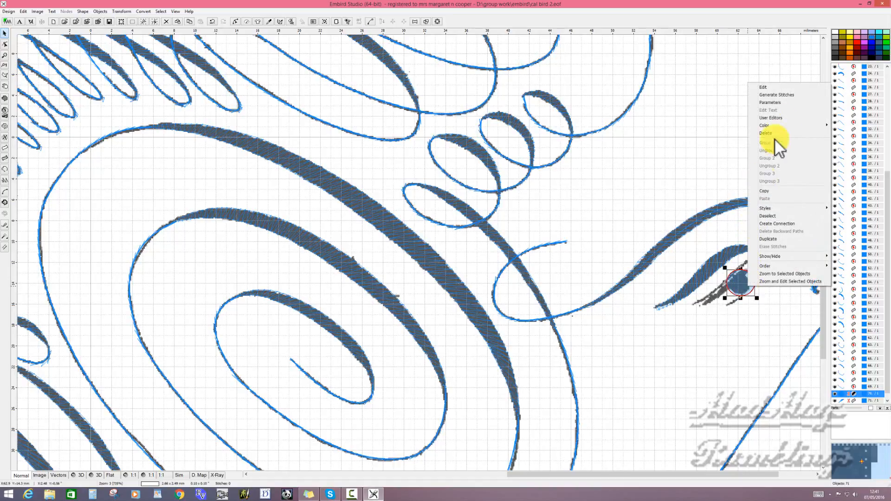
click(786, 102)
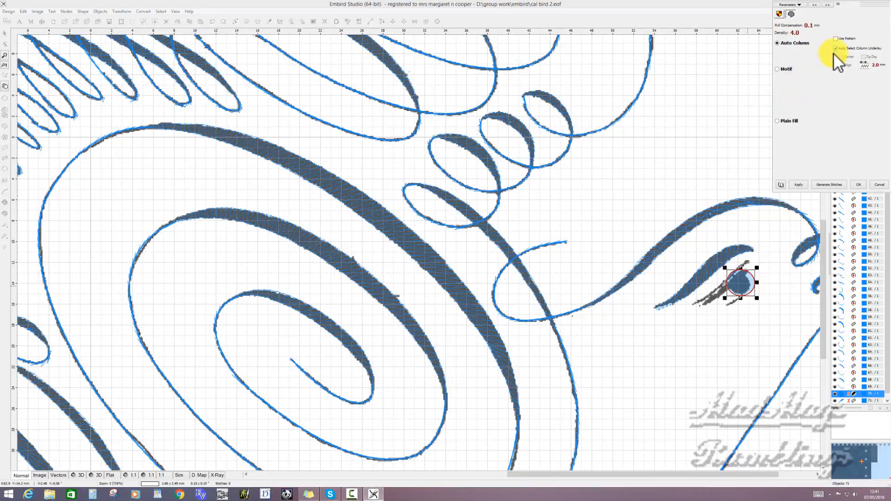
click(831, 185)
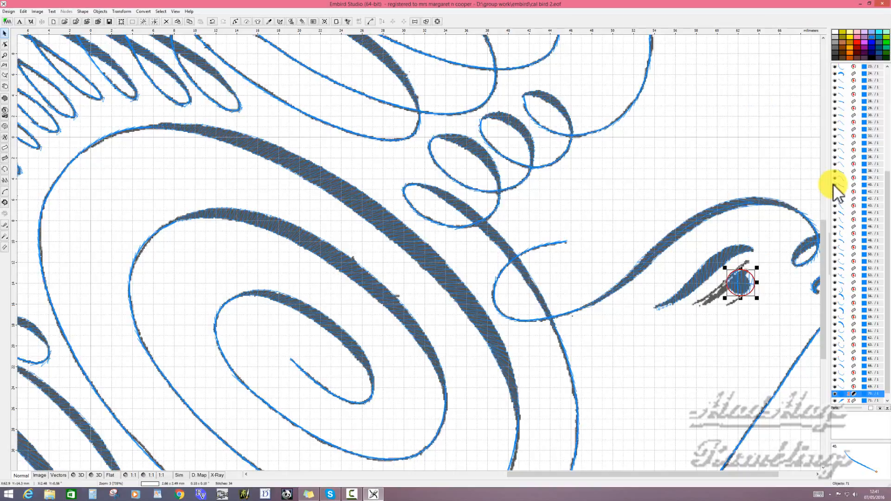
click(789, 301)
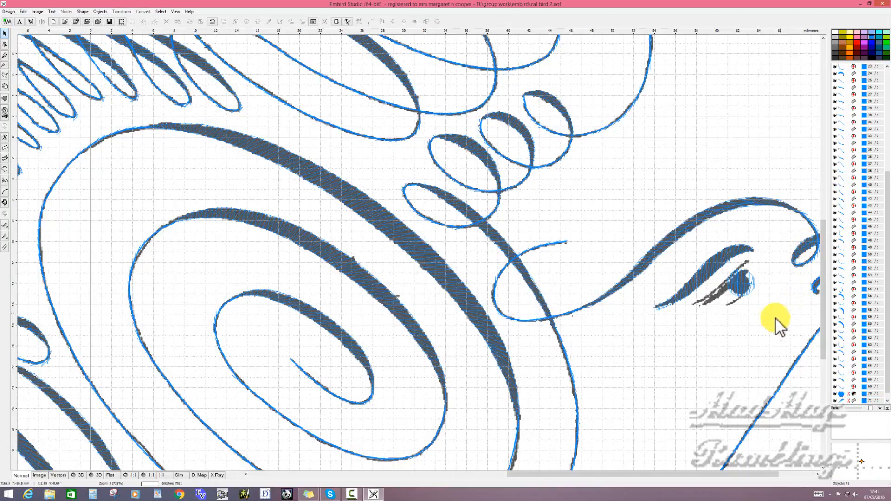
- Examine the whole bird design in the 3D stitch preview
scroll(636, 361, down, 1)
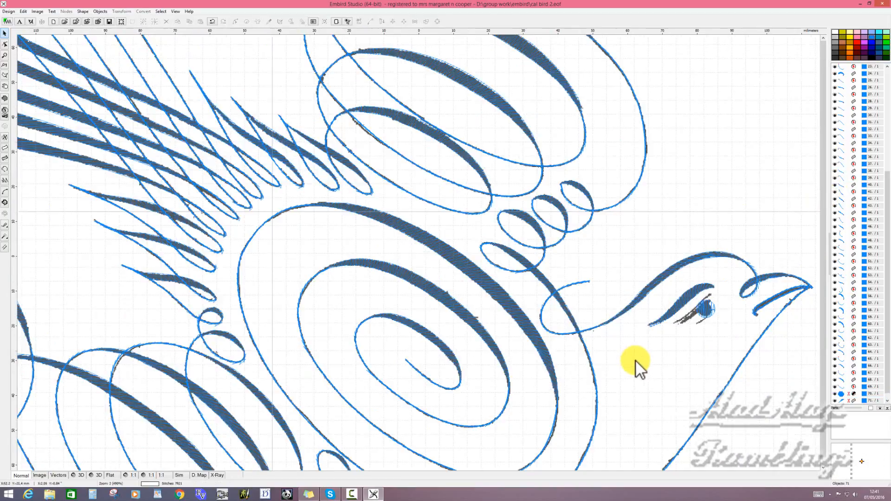
scroll(636, 361, down, 1)
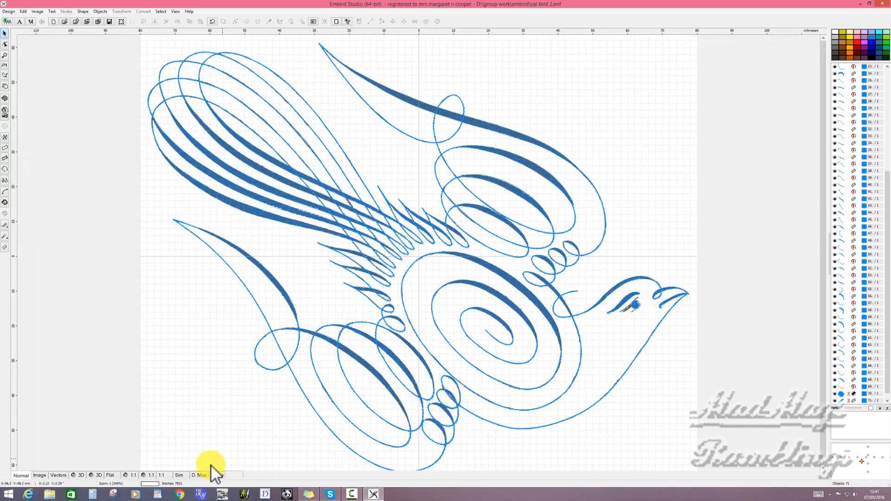
click(79, 475)
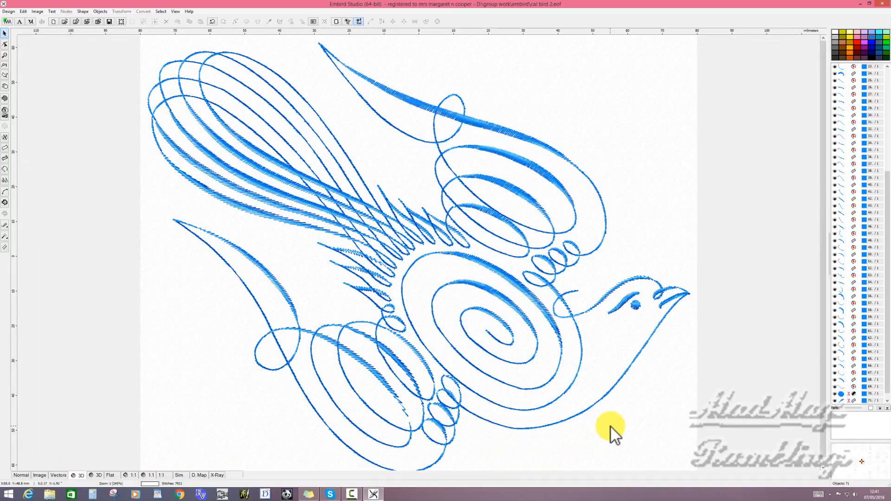
scroll(610, 427, down, 1)
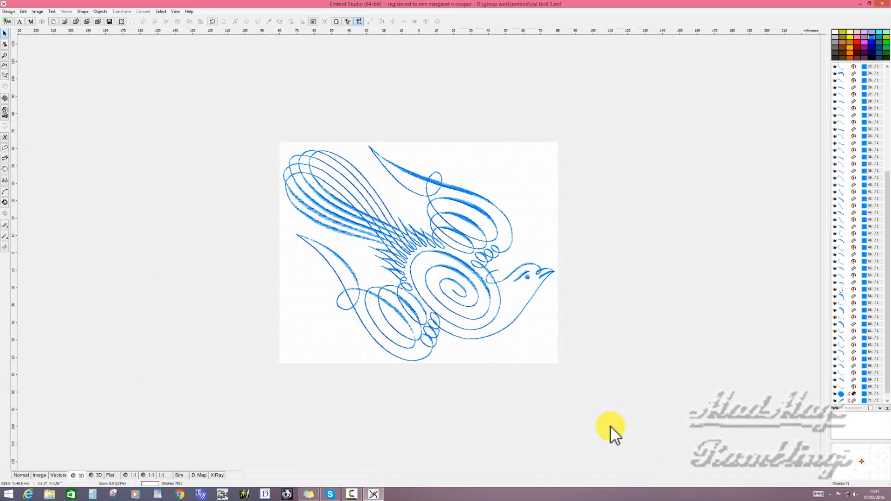